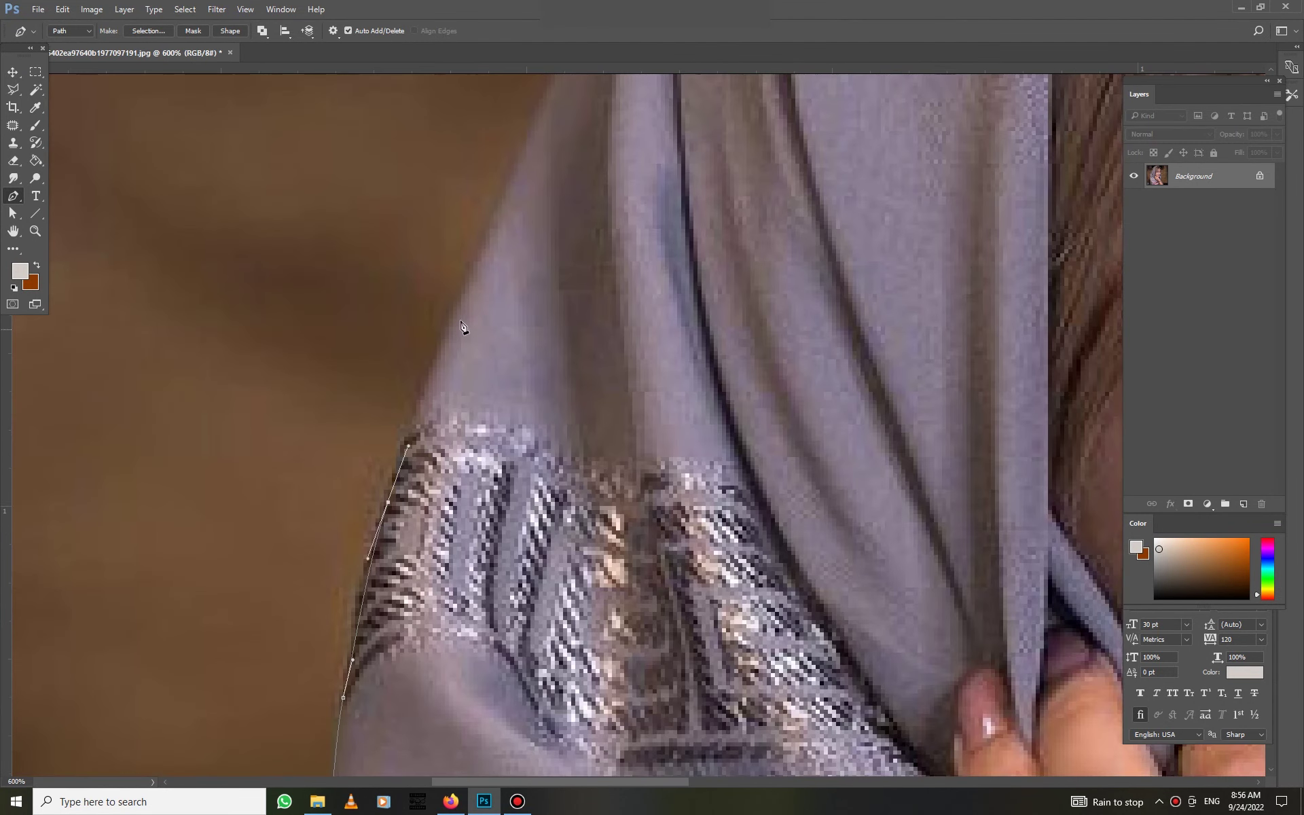
# Extend the pen outline with three more anchor points along the headband edge
pyautogui.moveTo(462, 327); pyautogui.dragTo(386, 578)
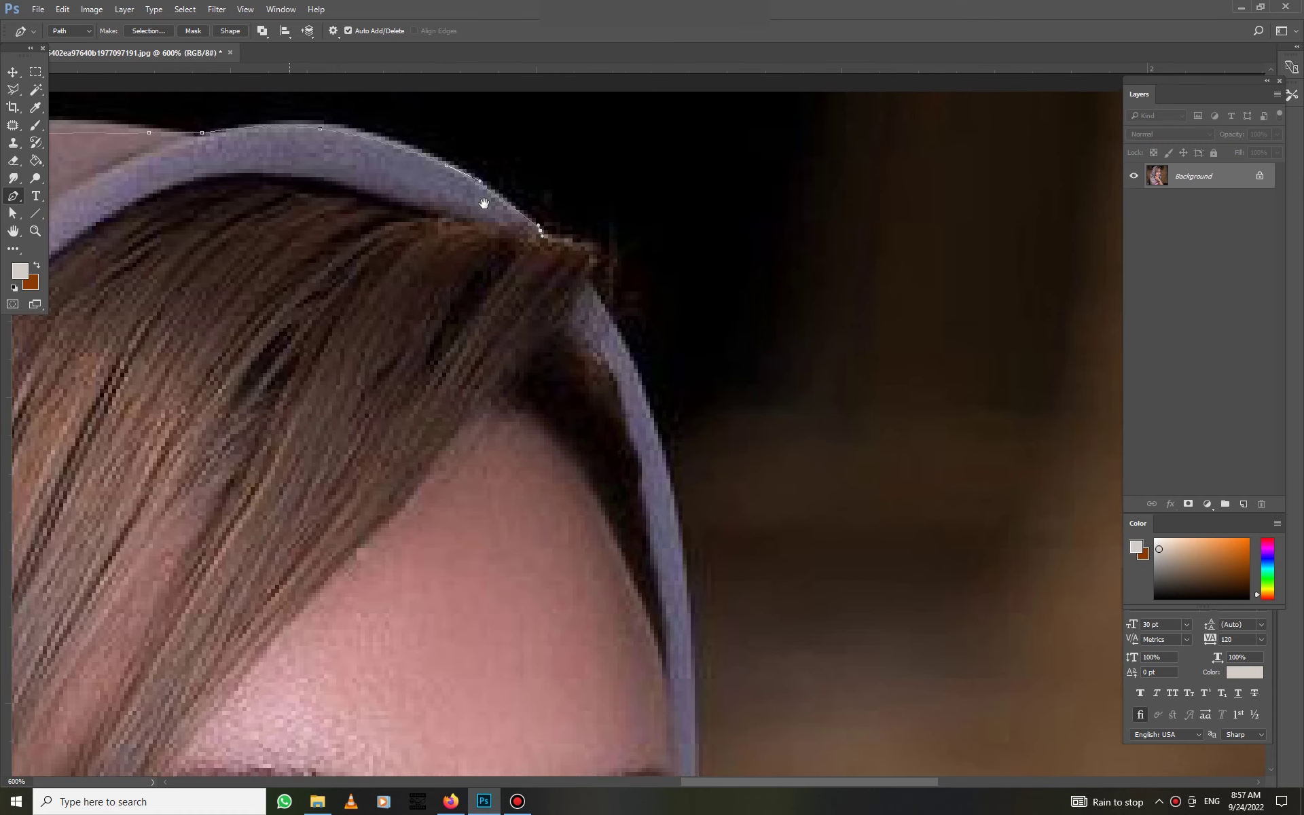
pyautogui.click(568, 239)
pyautogui.click(582, 243)
pyautogui.click(589, 246)
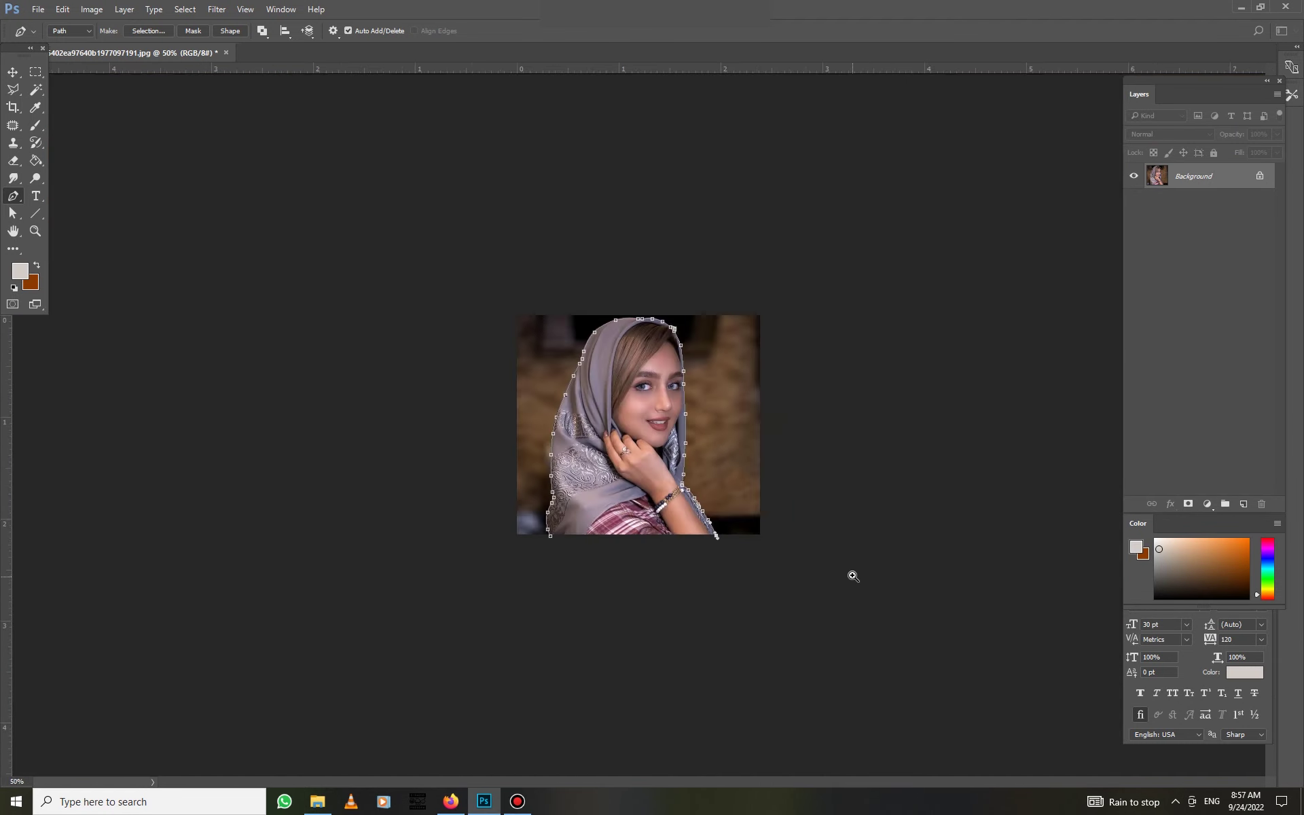
# Make the outline a feathered selection and delete the backdrop around the woman
pyautogui.hotkey('ctrl', 'Return')
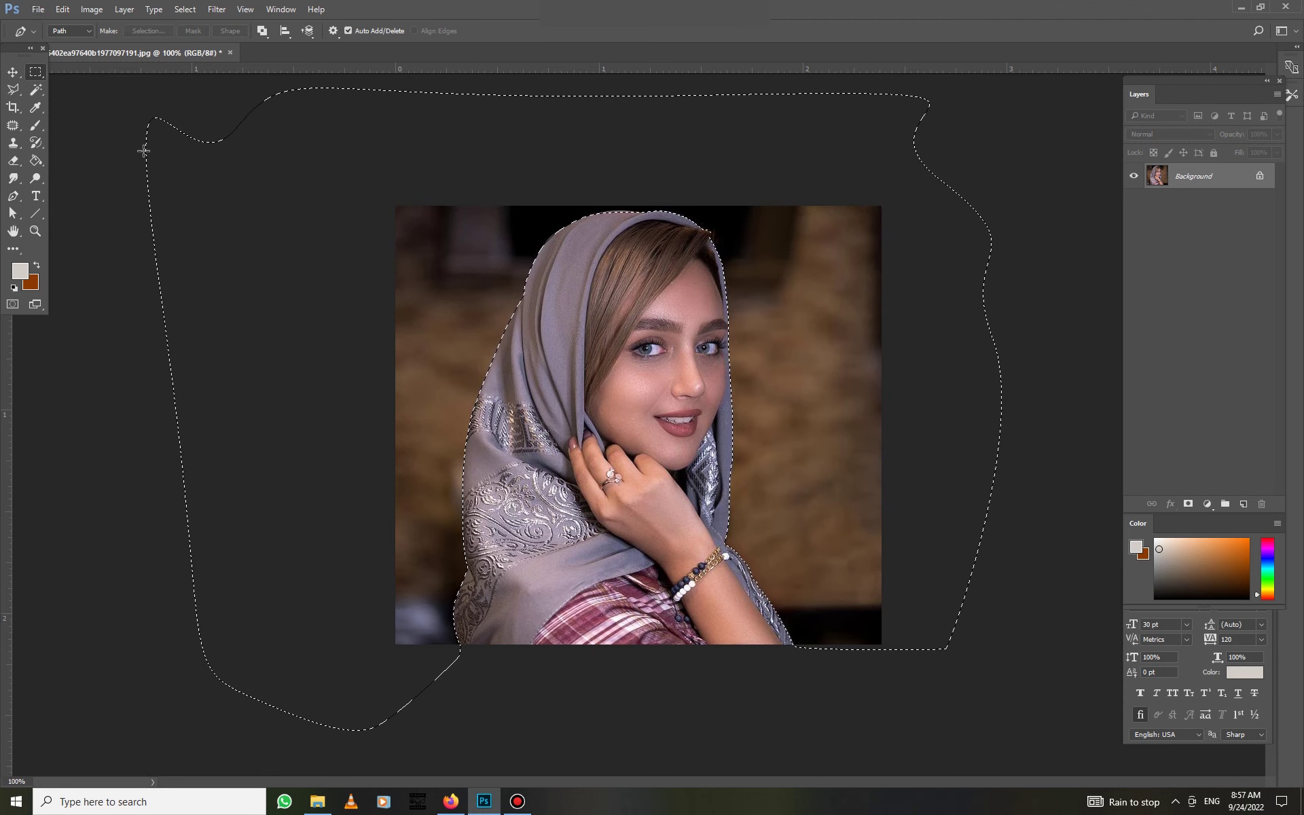
pyautogui.press('m')
pyautogui.hotkey('shift', 'F6')
pyautogui.press('Return')
pyautogui.click(1262, 177)
pyautogui.press('Delete')
pyautogui.hotkey('ctrl', 'd')
# Widen the canvas into a landscape crop with the woman shifted left
pyautogui.press('c')
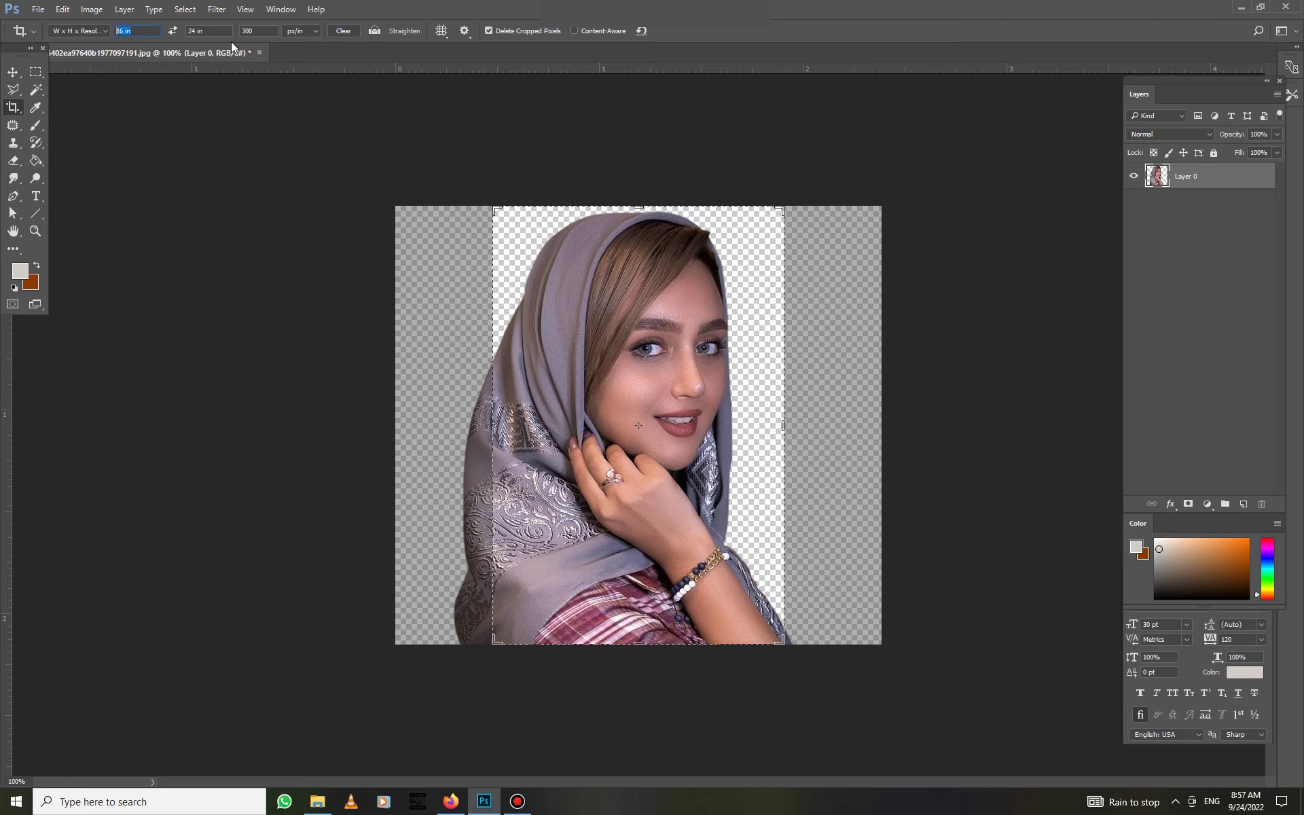
pyautogui.click(343, 30)
pyautogui.moveTo(783, 425); pyautogui.dragTo(1008, 425)
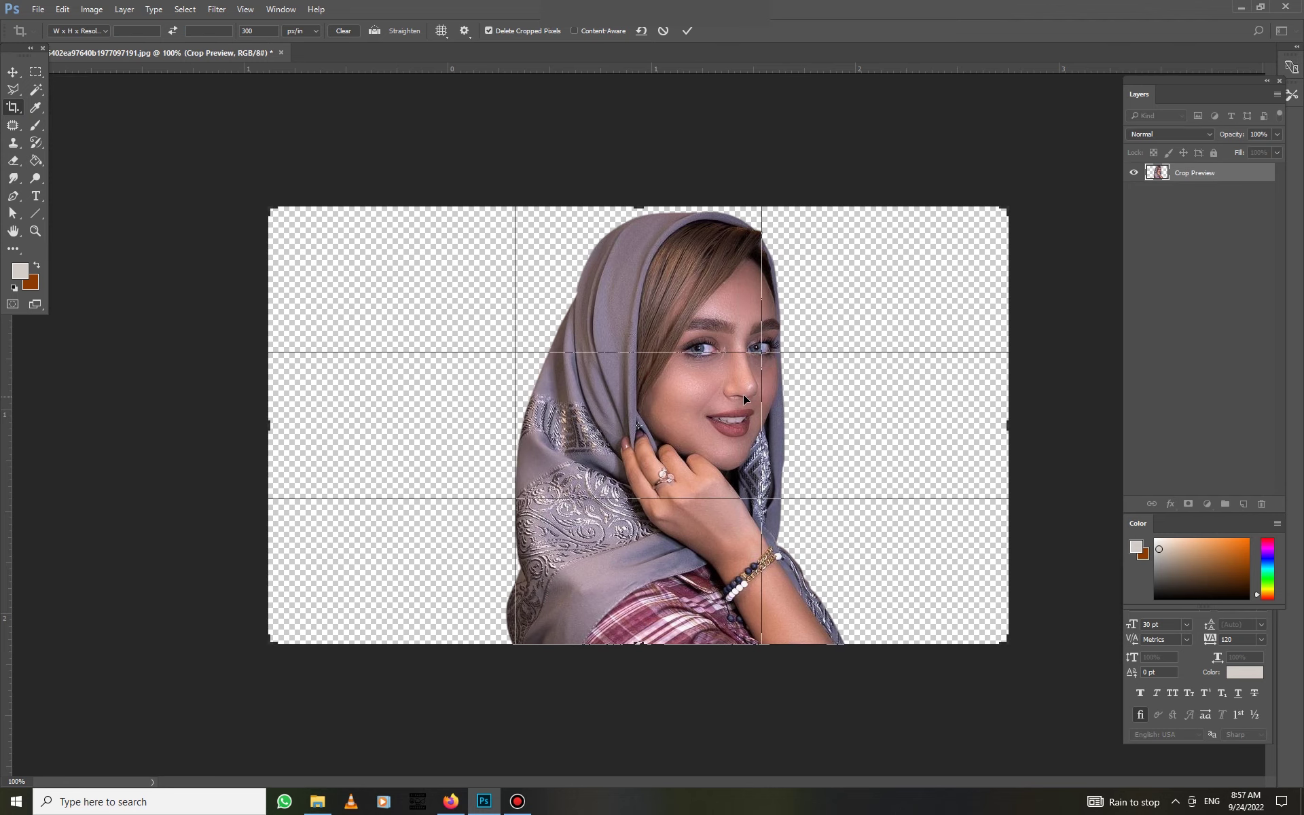
pyautogui.moveTo(744, 394); pyautogui.dragTo(613, 387)
pyautogui.press('Return')
# Add a new layer beneath the woman and choose dark teal as the foreground colour
pyautogui.hotkey('ctrl', 'shift', 'alt', 'n')
pyautogui.press('v')
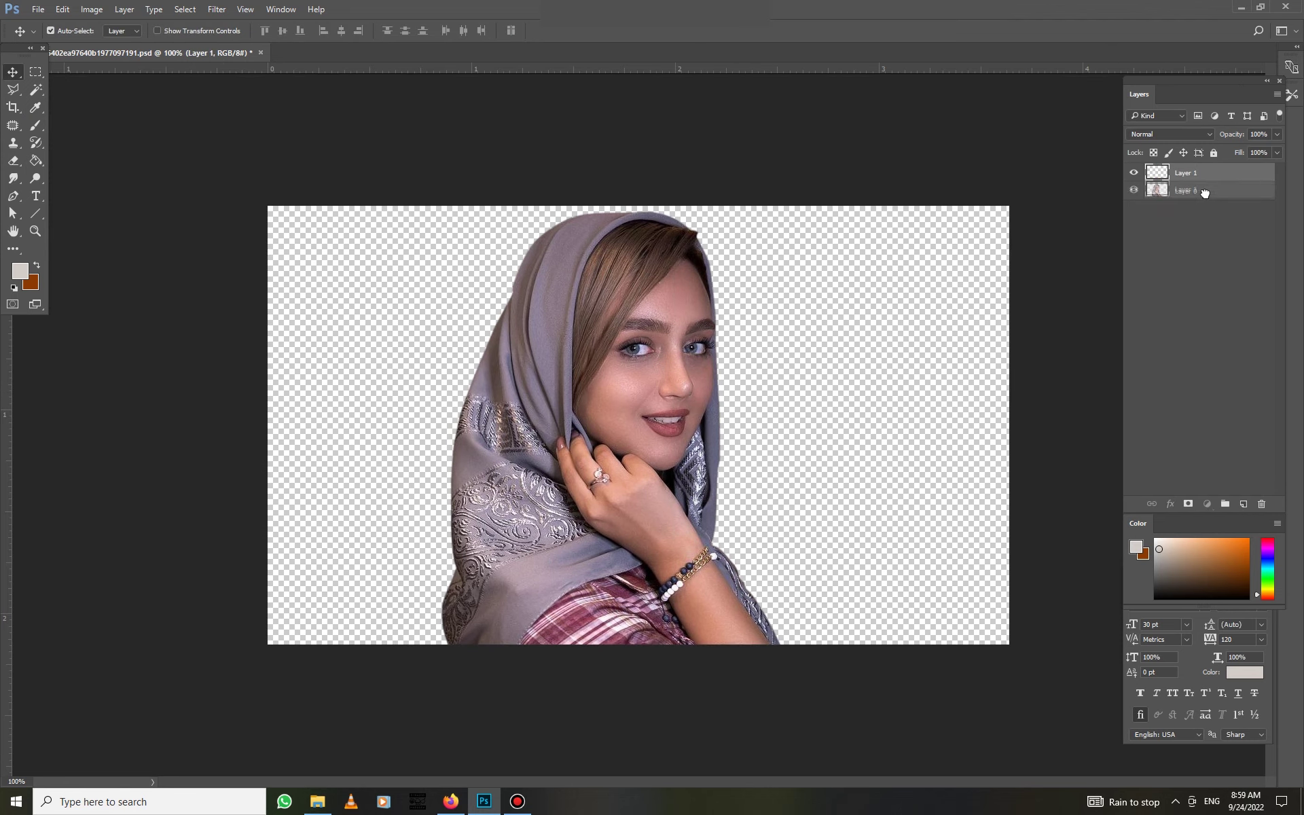
pyautogui.moveTo(1204, 194); pyautogui.dragTo(1199, 171)
pyautogui.press('i')
pyautogui.click(20, 270)
pyautogui.moveTo(672, 189); pyautogui.dragTo(767, 106)
pyautogui.click(766, 224)
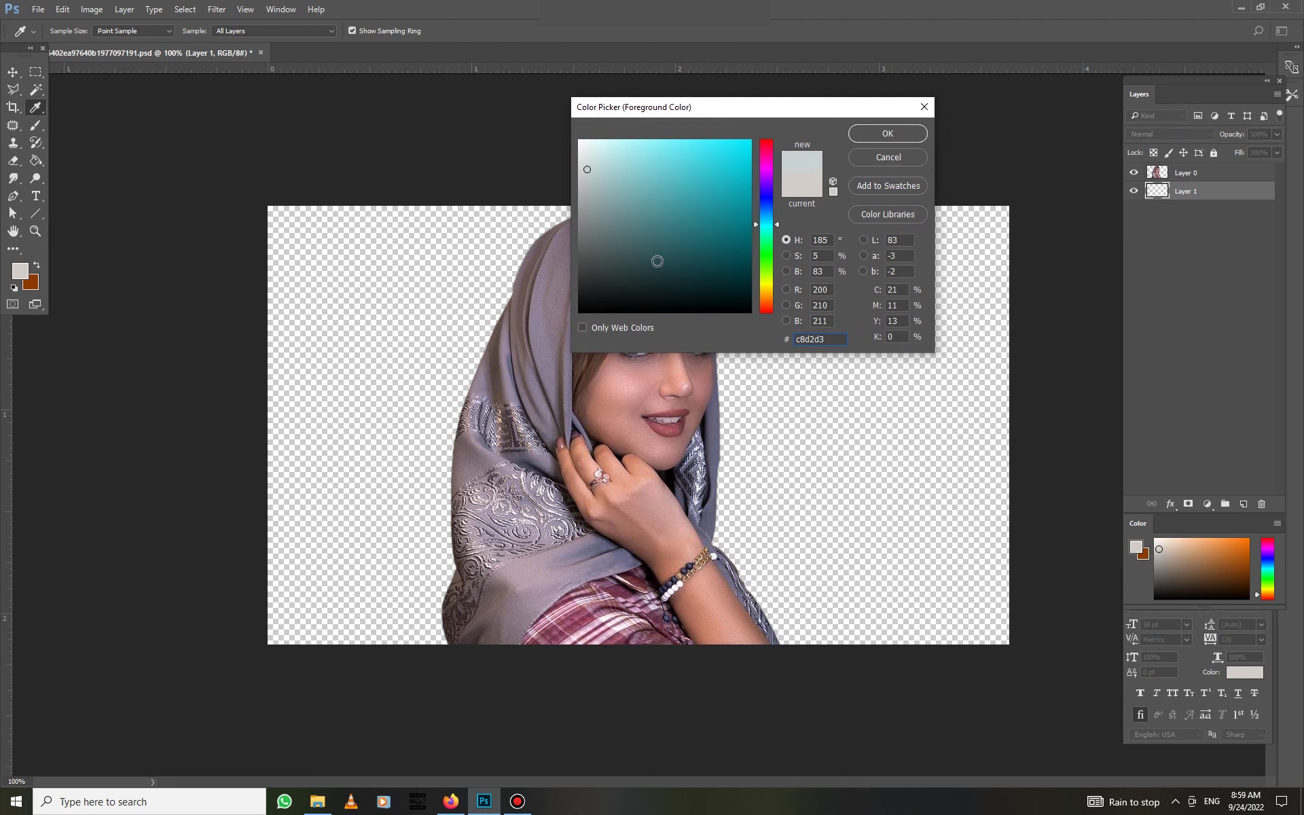
pyautogui.click(651, 259)
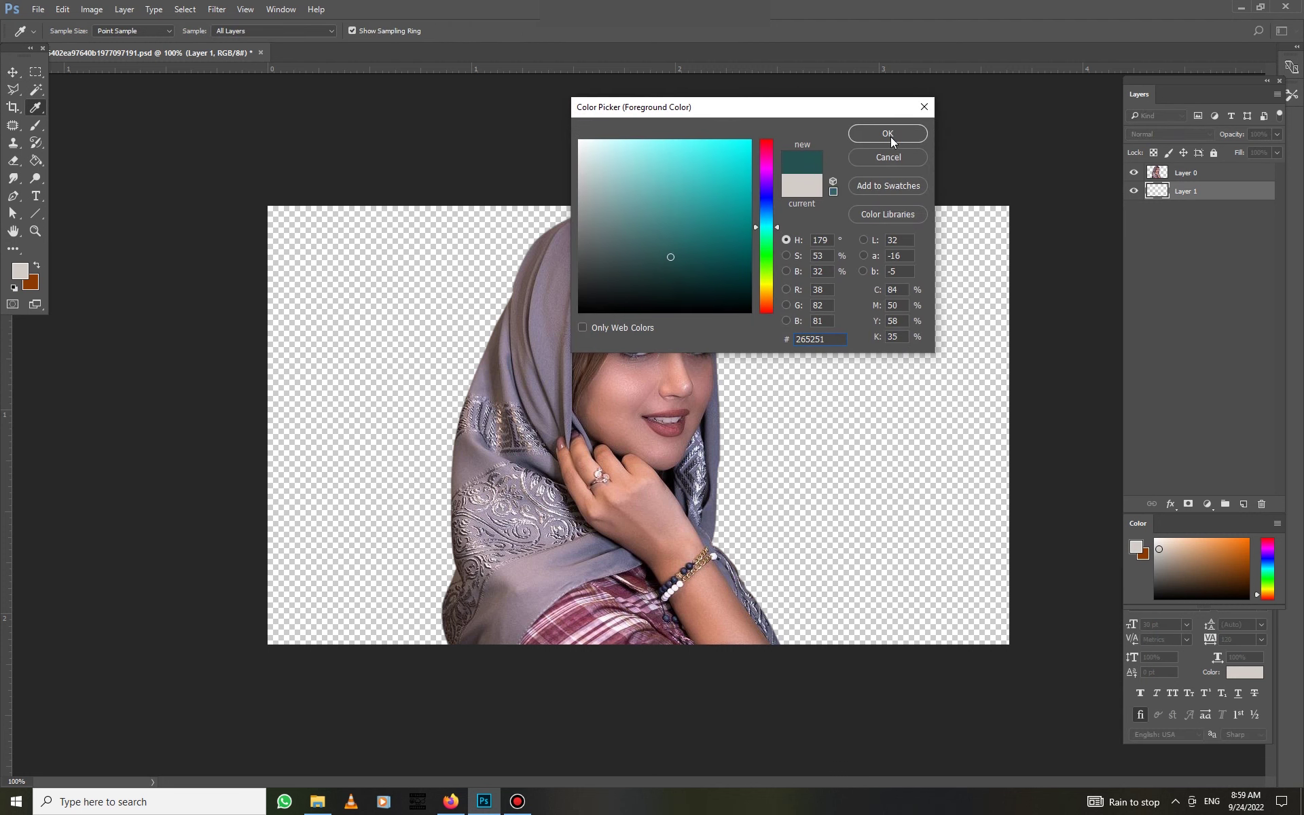
pyautogui.click(895, 134)
# Fill the new layer with dark teal #265251 and reselect the woman's Layer 0
pyautogui.press('g')
pyautogui.click(308, 301)
pyautogui.press('v')
pyautogui.keyDown('ctrl'); pyautogui.click(385, 507); pyautogui.keyUp('ctrl')
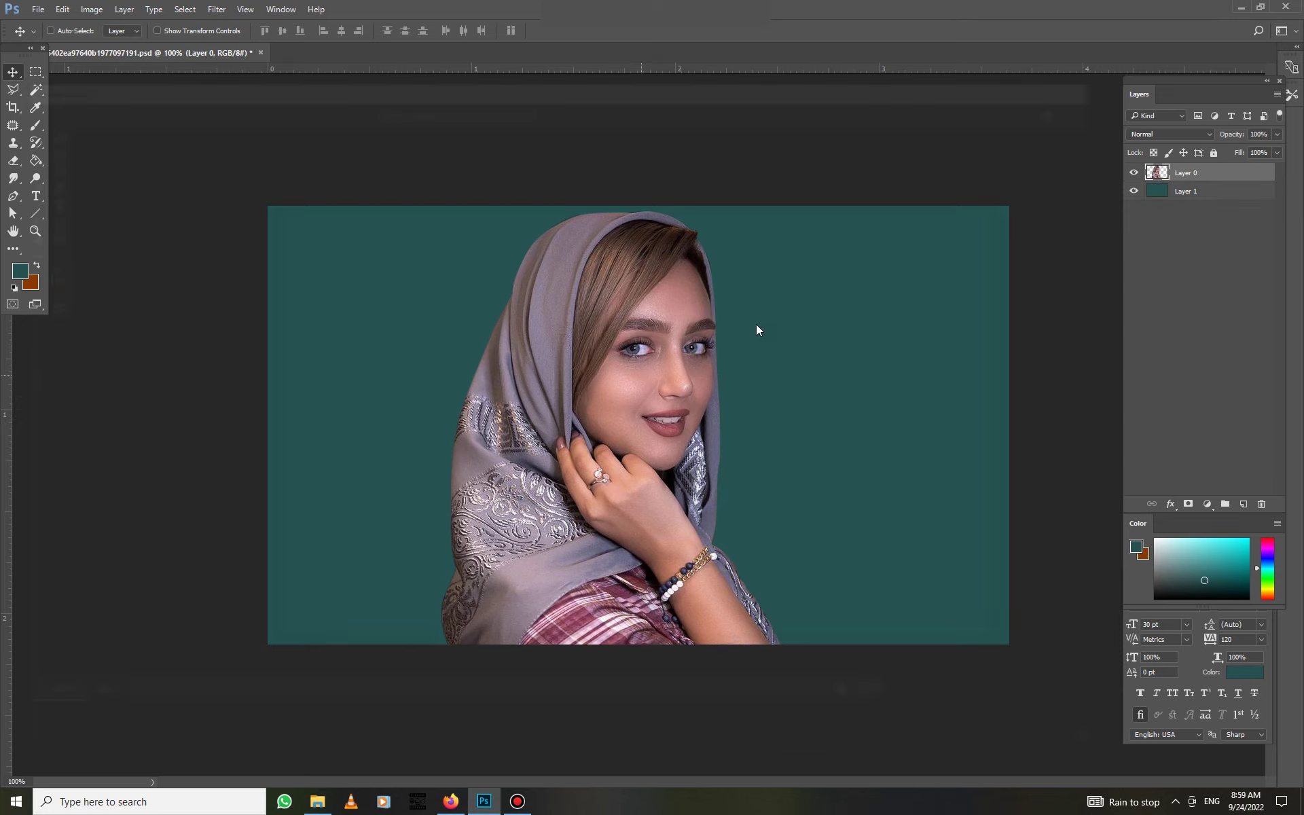
pyautogui.hotkey('ctrl', 'shift', 'a')
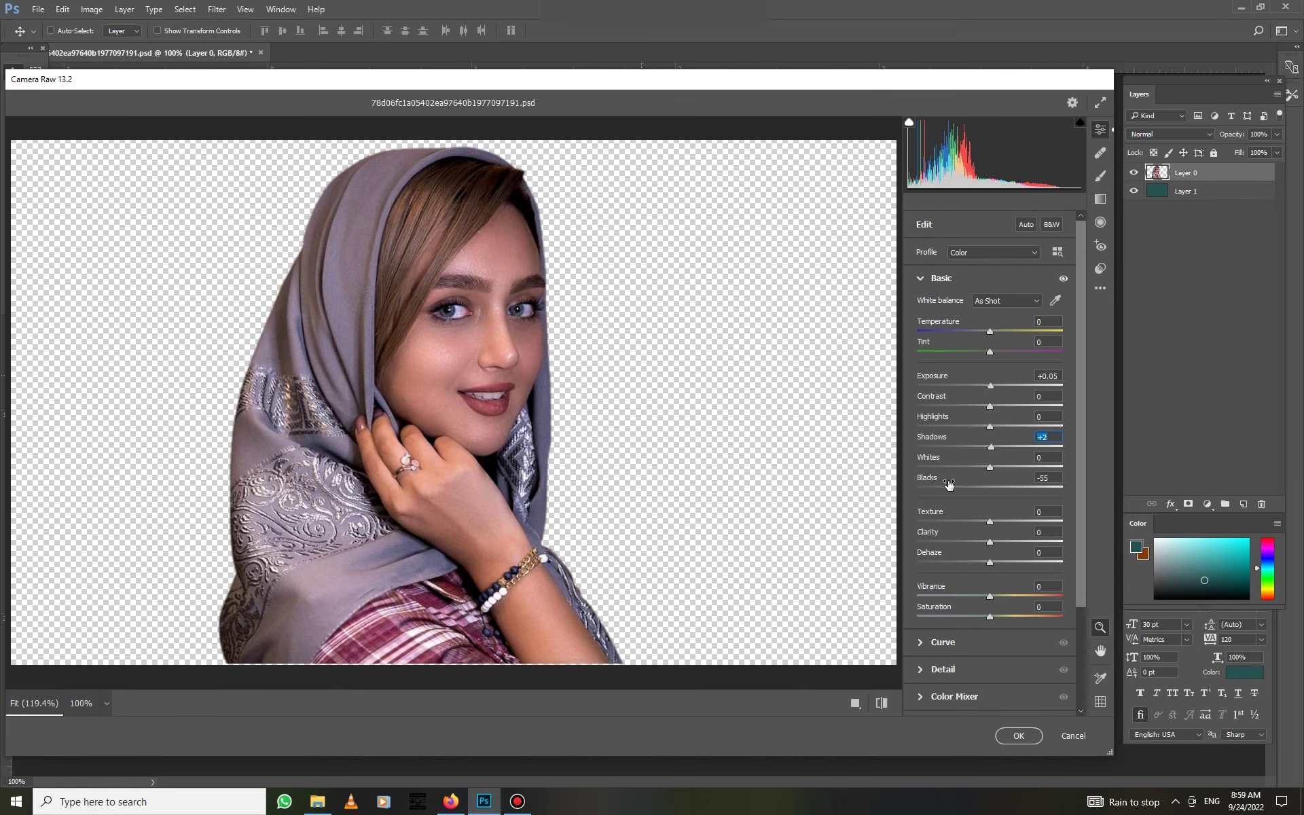
# In Camera Raw, raise contrast, set whites to -13, and boost blue and magenta saturation
pyautogui.moveTo(990, 406); pyautogui.dragTo(999, 408)
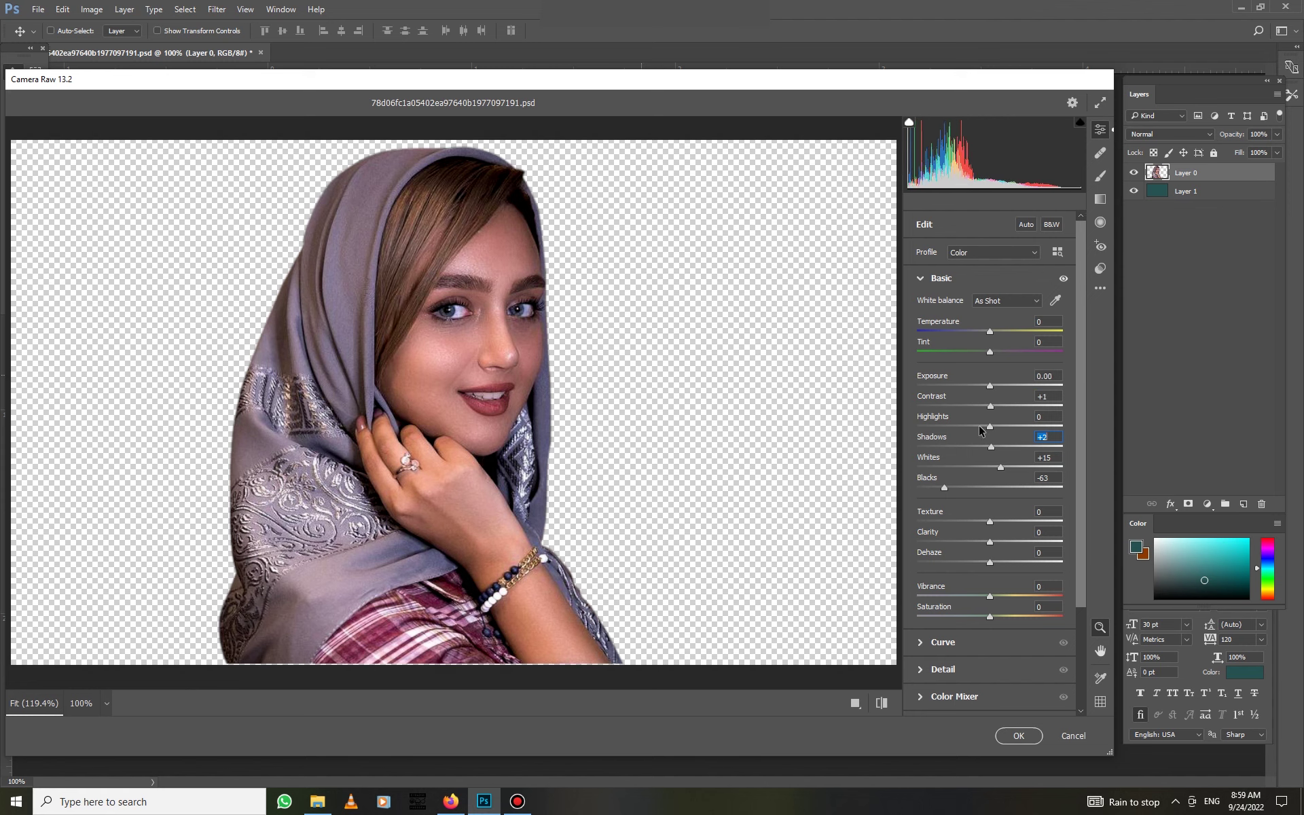
pyautogui.click(963, 694)
pyautogui.moveTo(990, 538); pyautogui.dragTo(1020, 579)
pyautogui.click(973, 276)
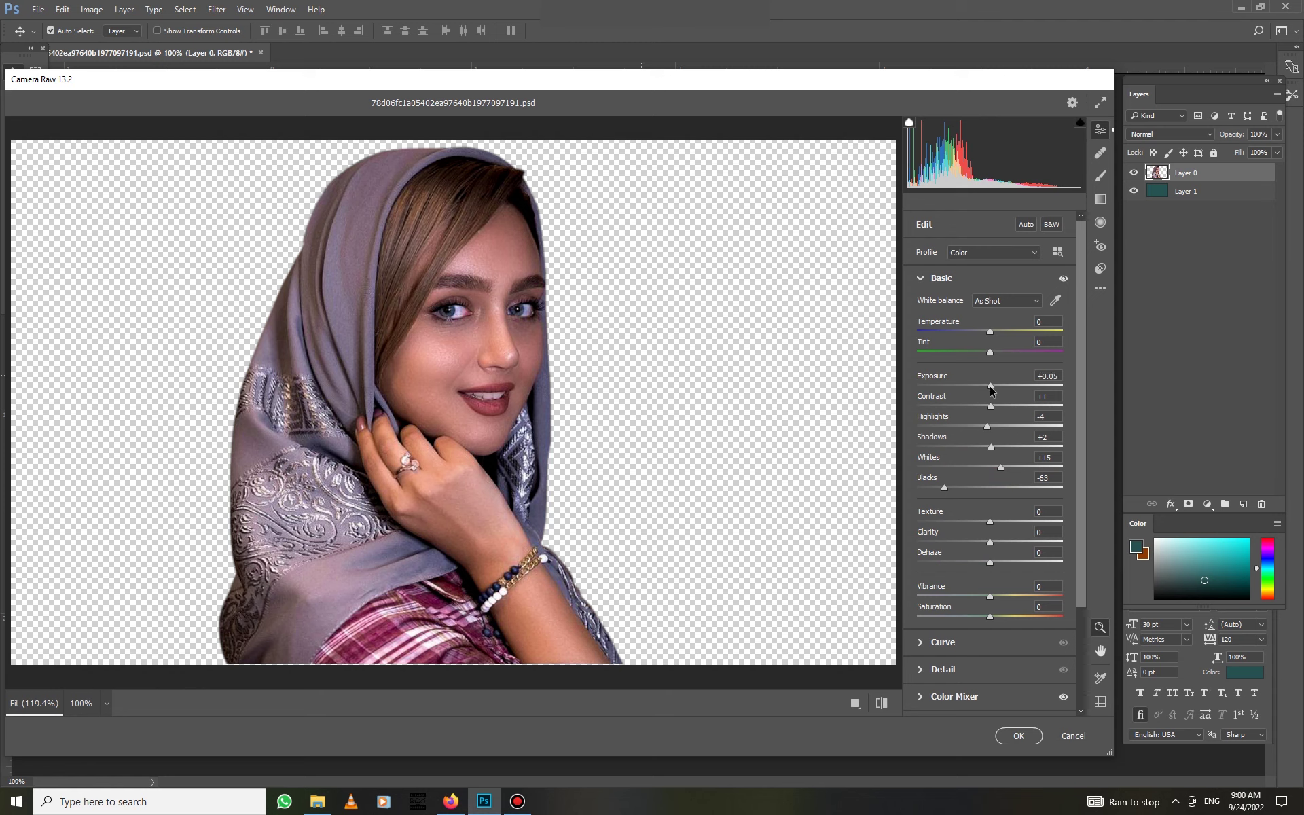
pyautogui.moveTo(1001, 466)
pyautogui.mouseDown()
pyautogui.moveTo(981, 467)
pyautogui.moveTo(984, 449)
pyautogui.mouseUp()
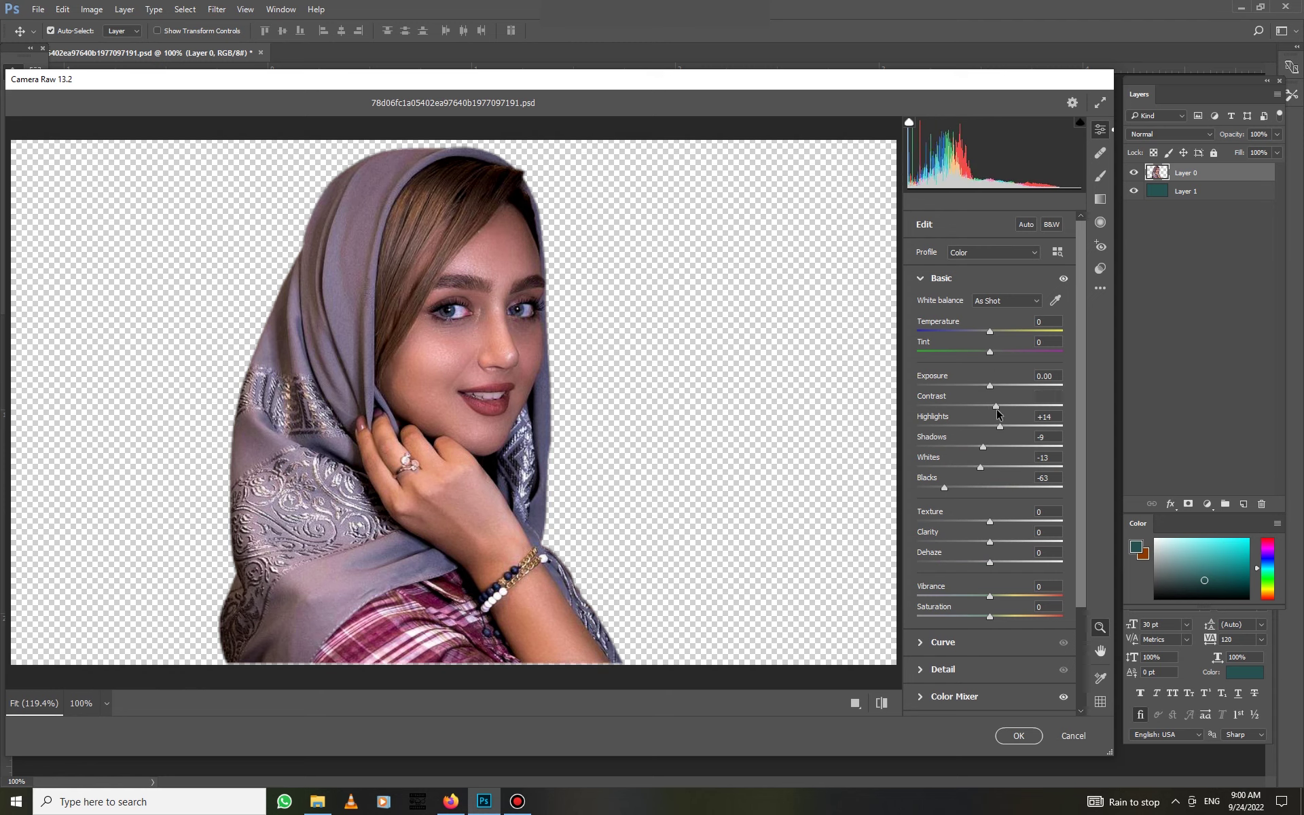
pyautogui.click(954, 696)
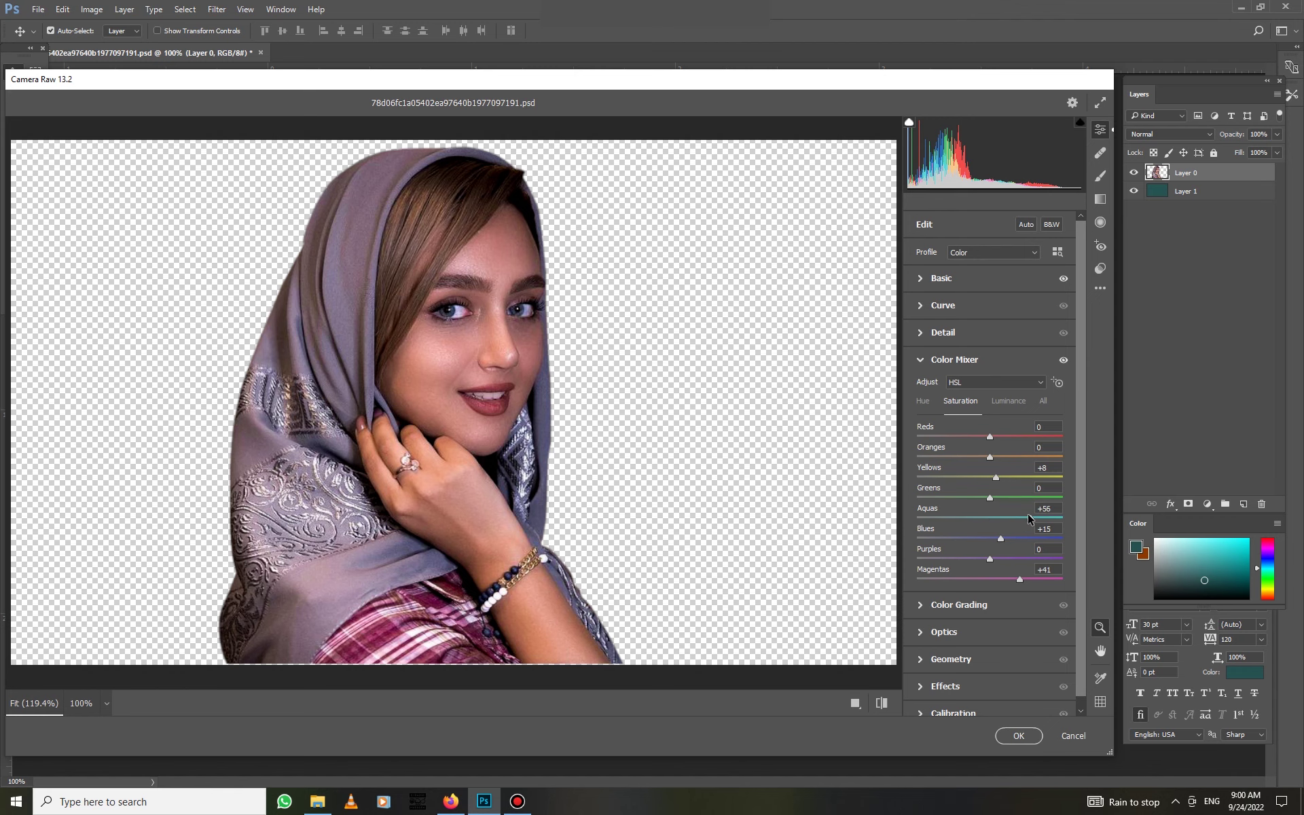
pyautogui.press('Return')
pyautogui.press('r')
pyautogui.scroll(3, 585, 291)
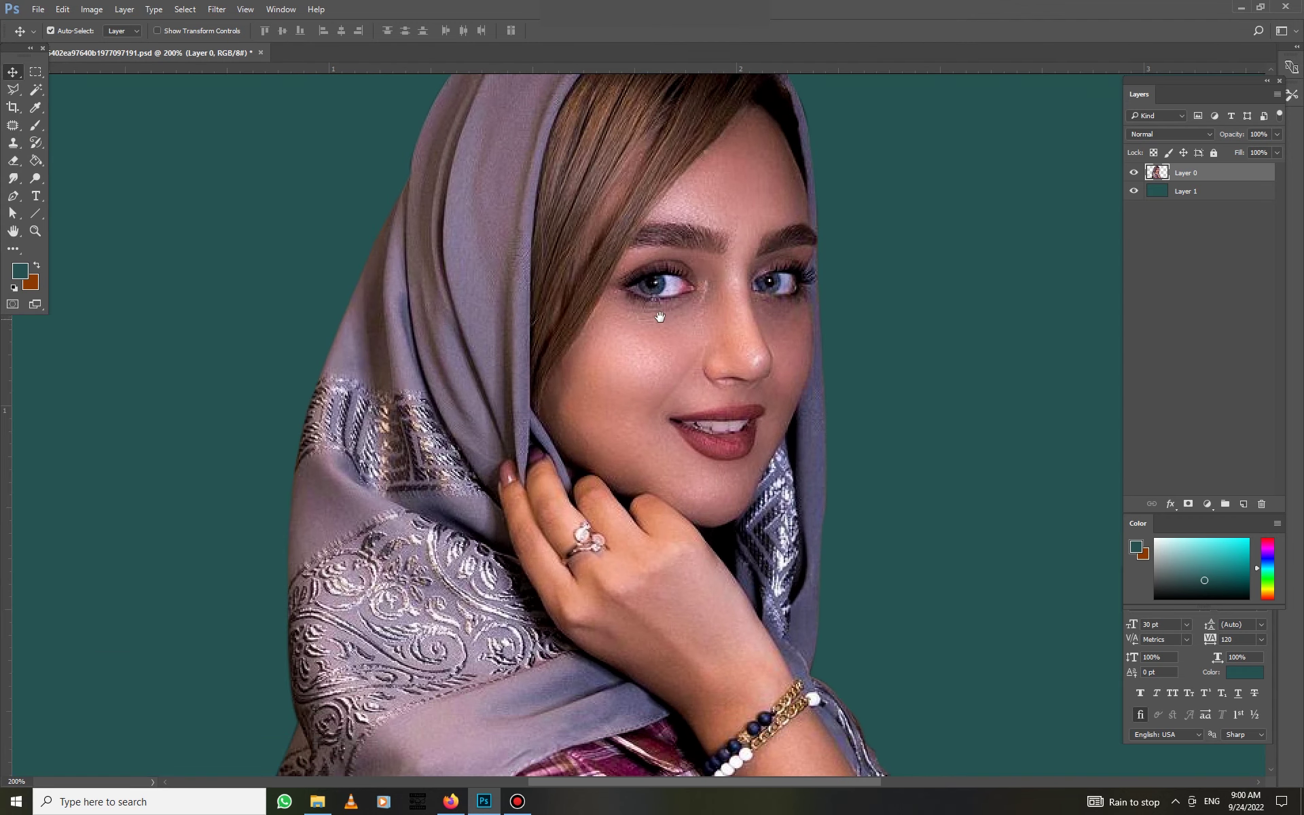
# Smudge along the eyebrow at 85% strength to smooth it
pyautogui.scroll(3, 661, 410)
pyautogui.moveTo(279, 47); pyautogui.dragTo(282, 47)
pyautogui.rightClick(676, 236)
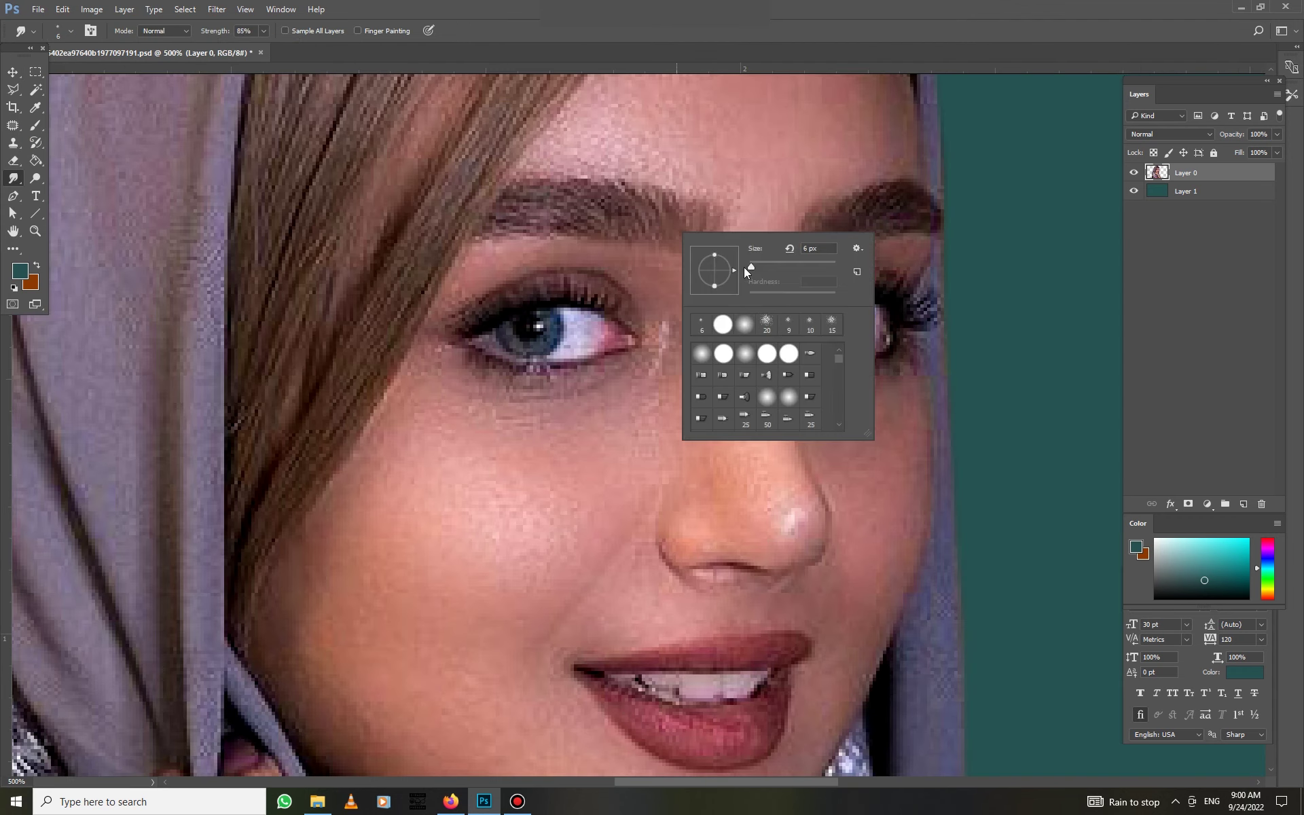
pyautogui.click(673, 231)
pyautogui.moveTo(635, 222); pyautogui.dragTo(527, 223)
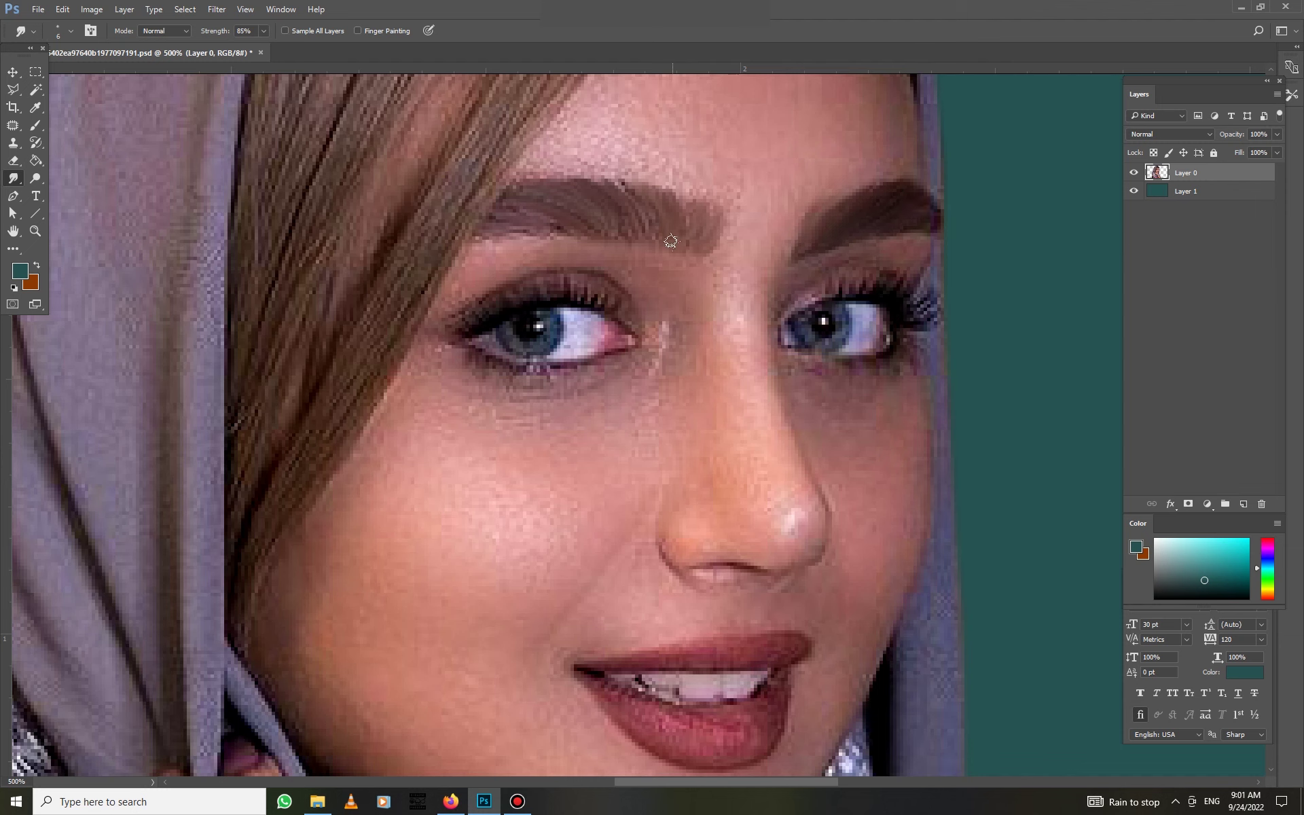
# Paint over the brows with a soft dark red brush, then set black as the colour
pyautogui.press('b')
pyautogui.click(20, 271)
pyautogui.click(695, 279)
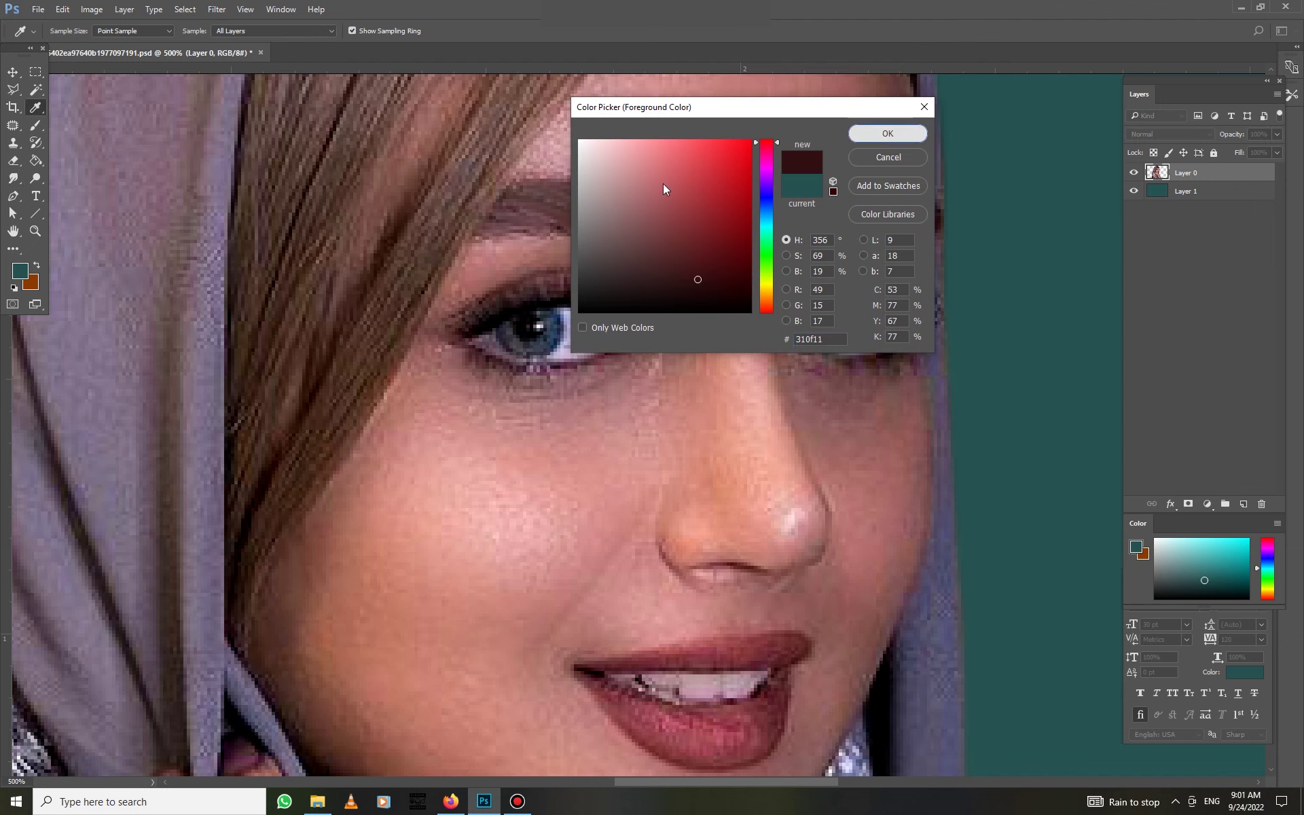
pyautogui.click(888, 131)
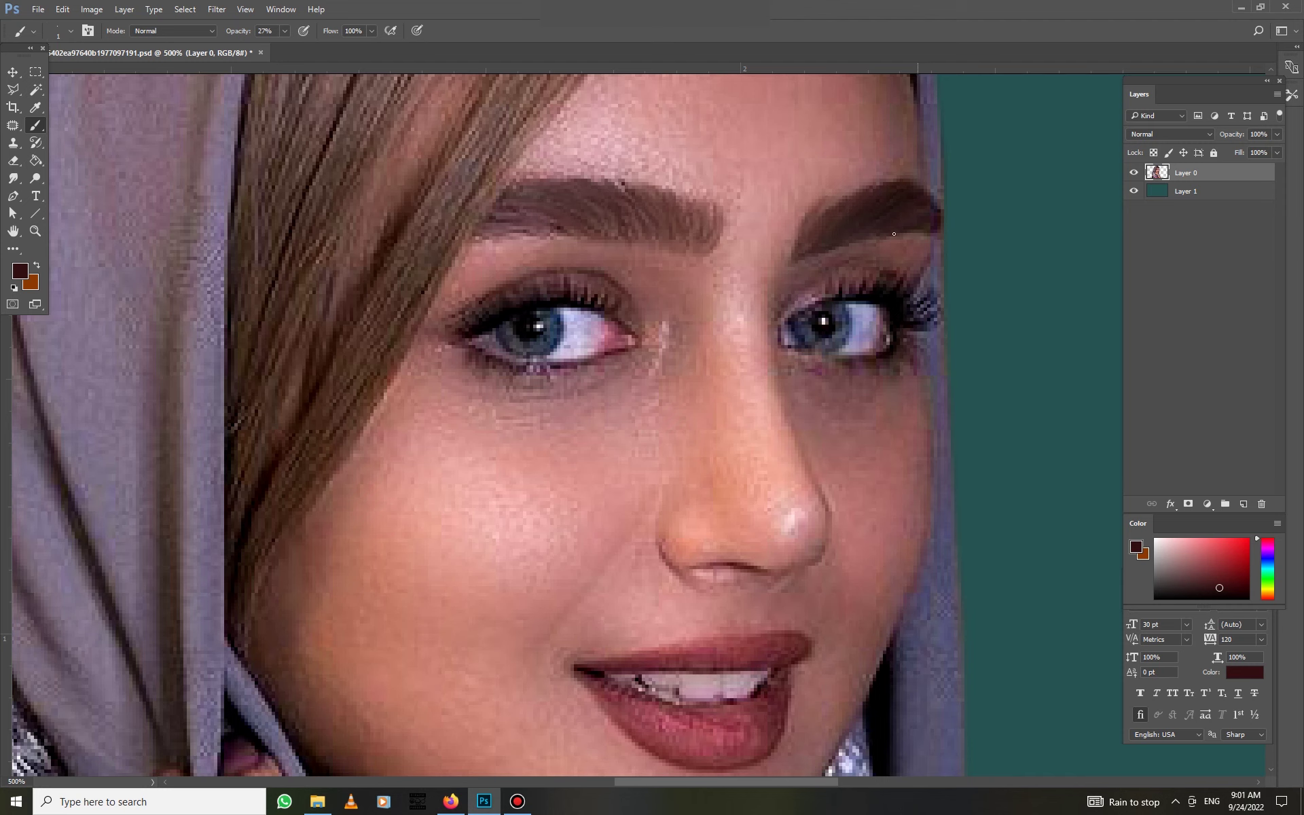
pyautogui.click(20, 271)
pyautogui.click(580, 341)
pyautogui.press('Return')
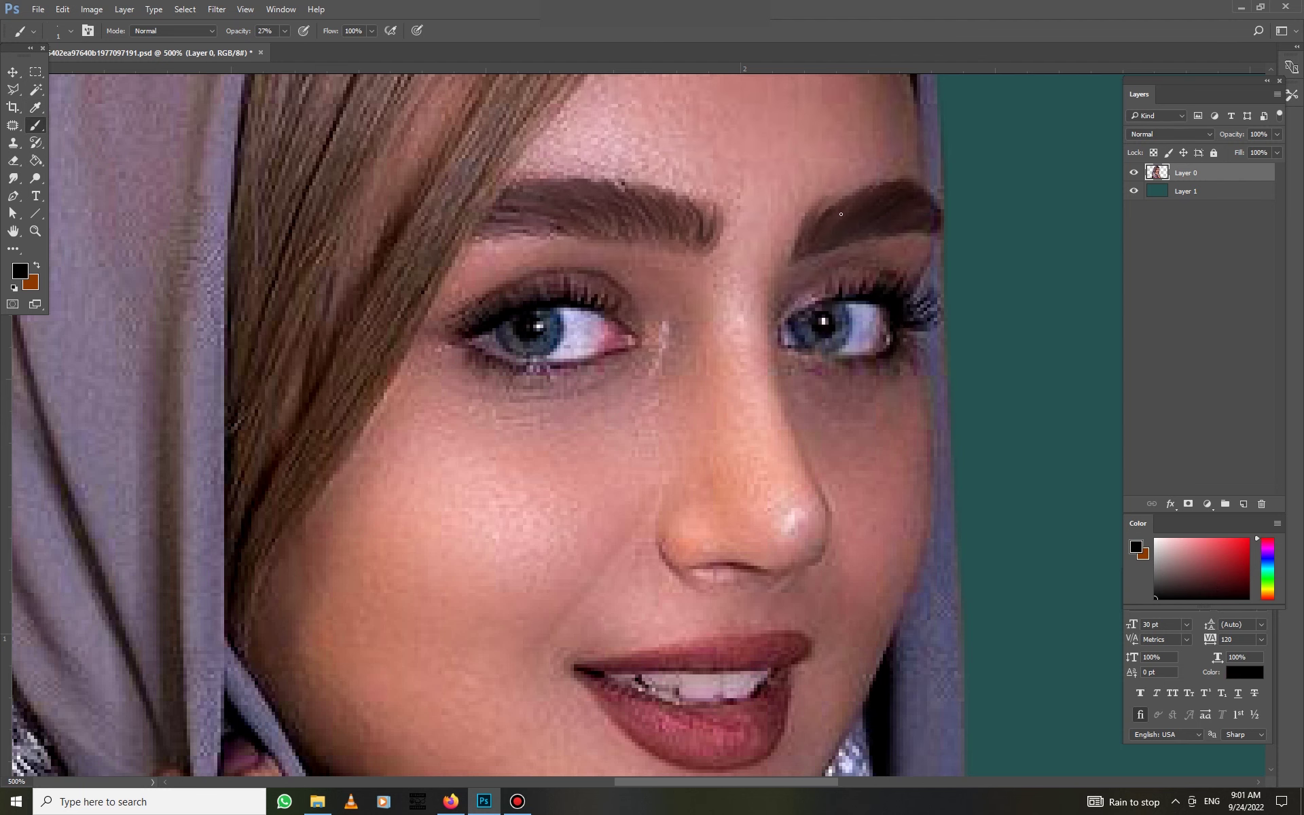
# Pick the Dodge tool and adjust its brush size for the face
pyautogui.press('o')
pyautogui.rightClick(800, 522)
pyautogui.press('Return')
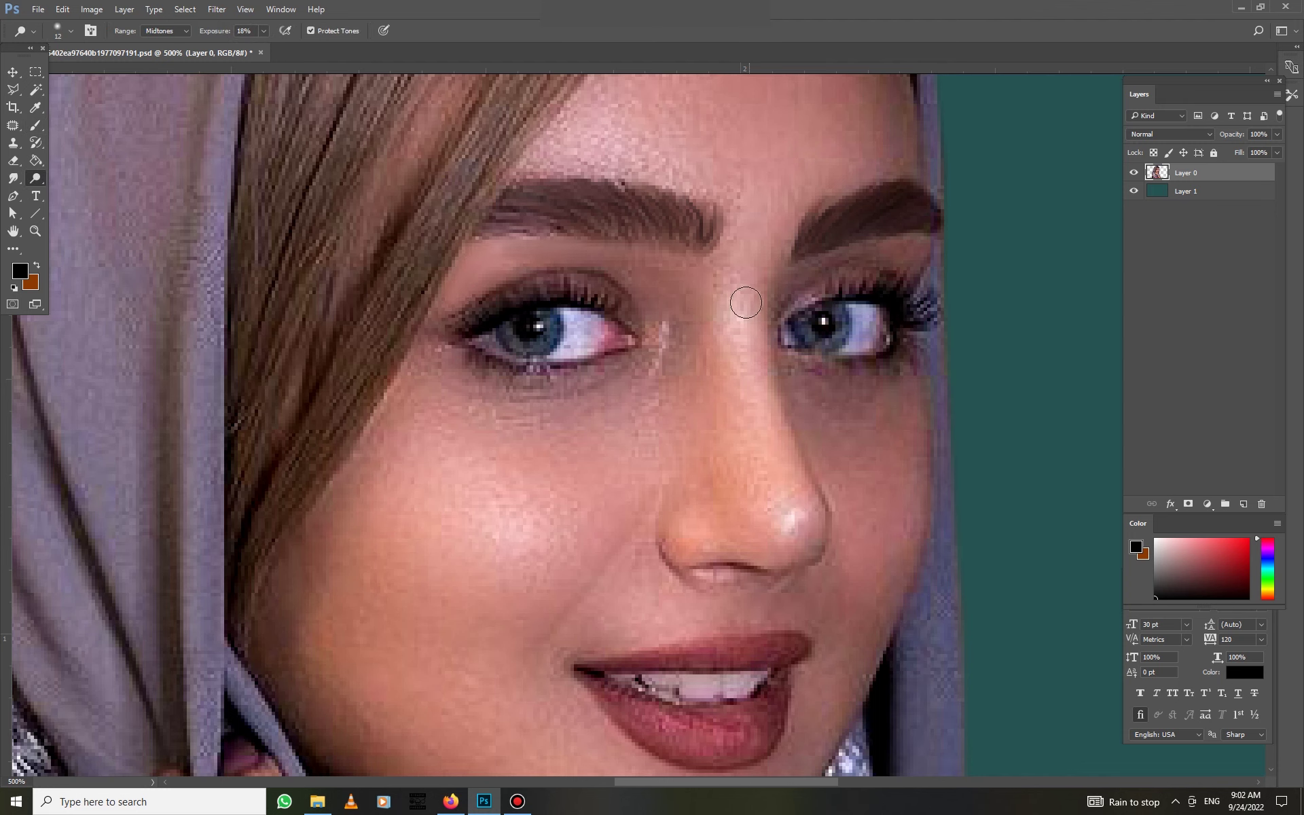
pyautogui.rightClick(35, 178)
pyautogui.click(88, 193)
pyautogui.rightClick(588, 578)
pyautogui.press('Escape')
pyautogui.rightClick(703, 575)
pyautogui.press('Escape')
pyautogui.rightClick(683, 540)
pyautogui.write('3')
pyautogui.press('Return')
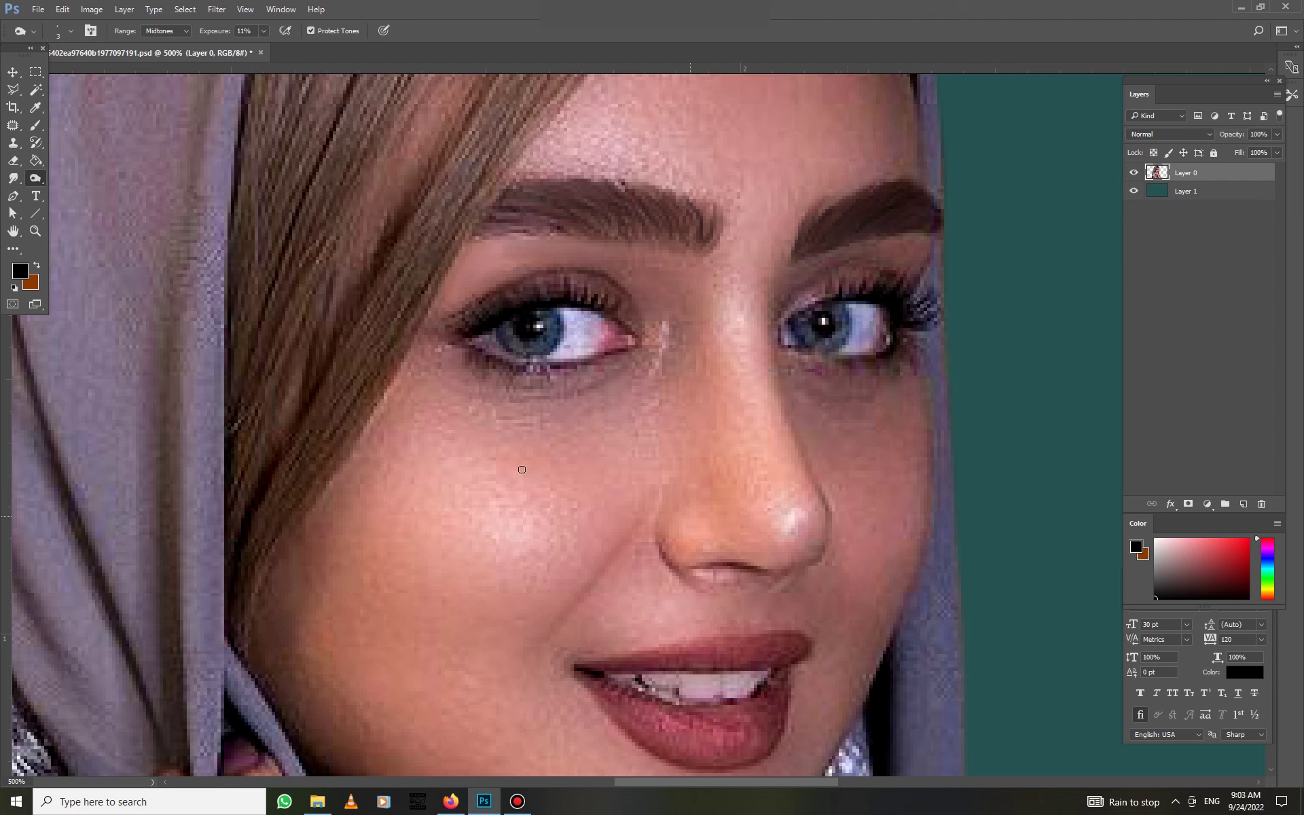
# Smudge the irises and lash lines with a 4 px brush at 65% strength
pyautogui.click(13, 178)
pyautogui.rightClick(702, 319)
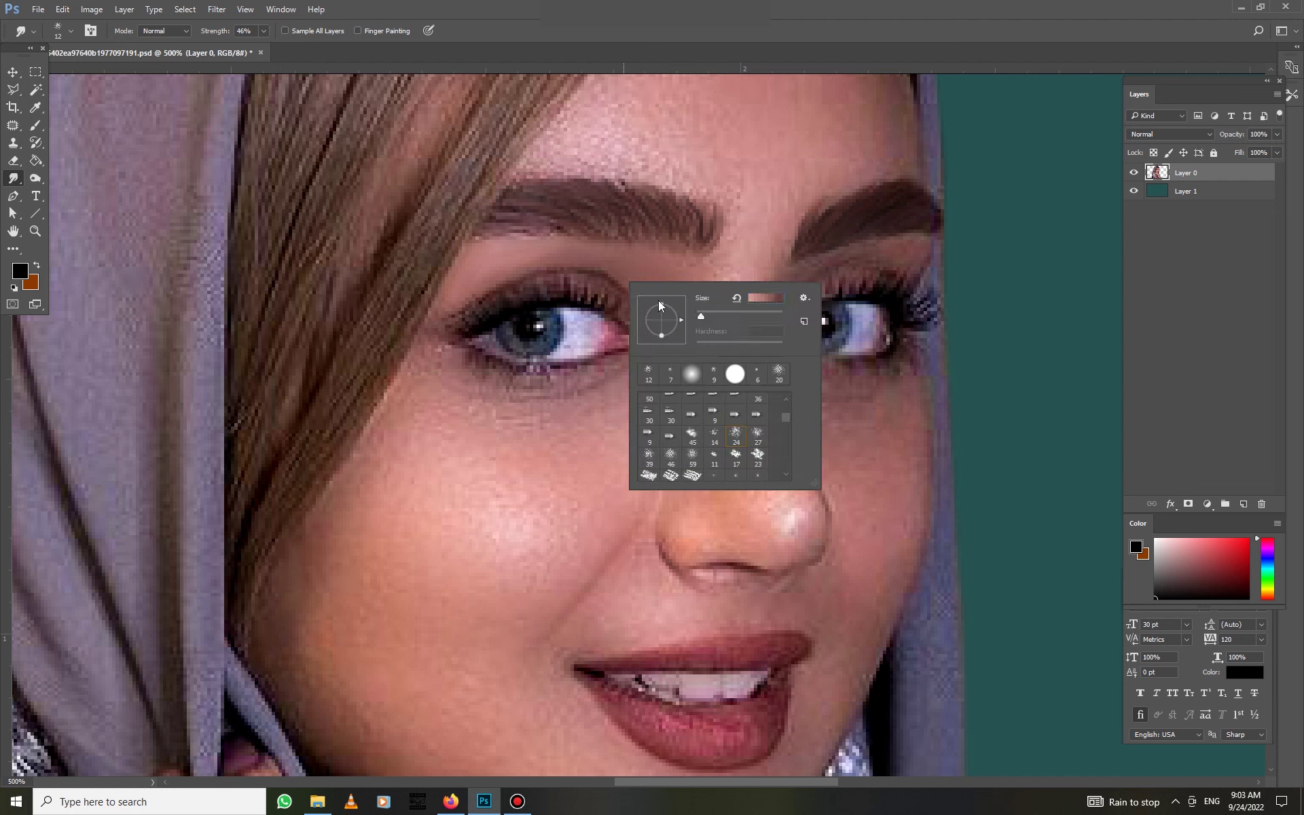
pyautogui.press('Escape')
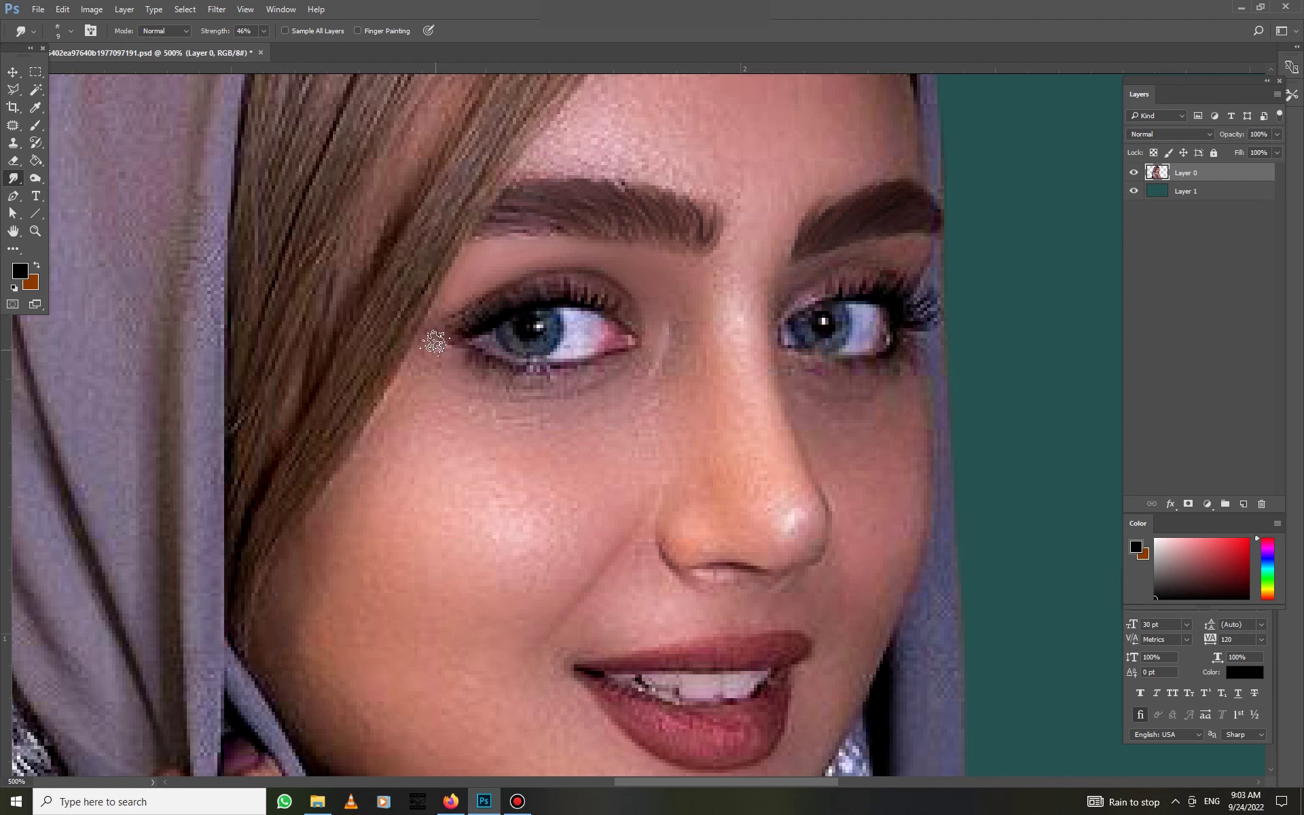
pyautogui.rightClick(578, 343)
pyautogui.press('Escape')
pyautogui.scroll(1, 571, 346)
pyautogui.scroll(1, 570, 345)
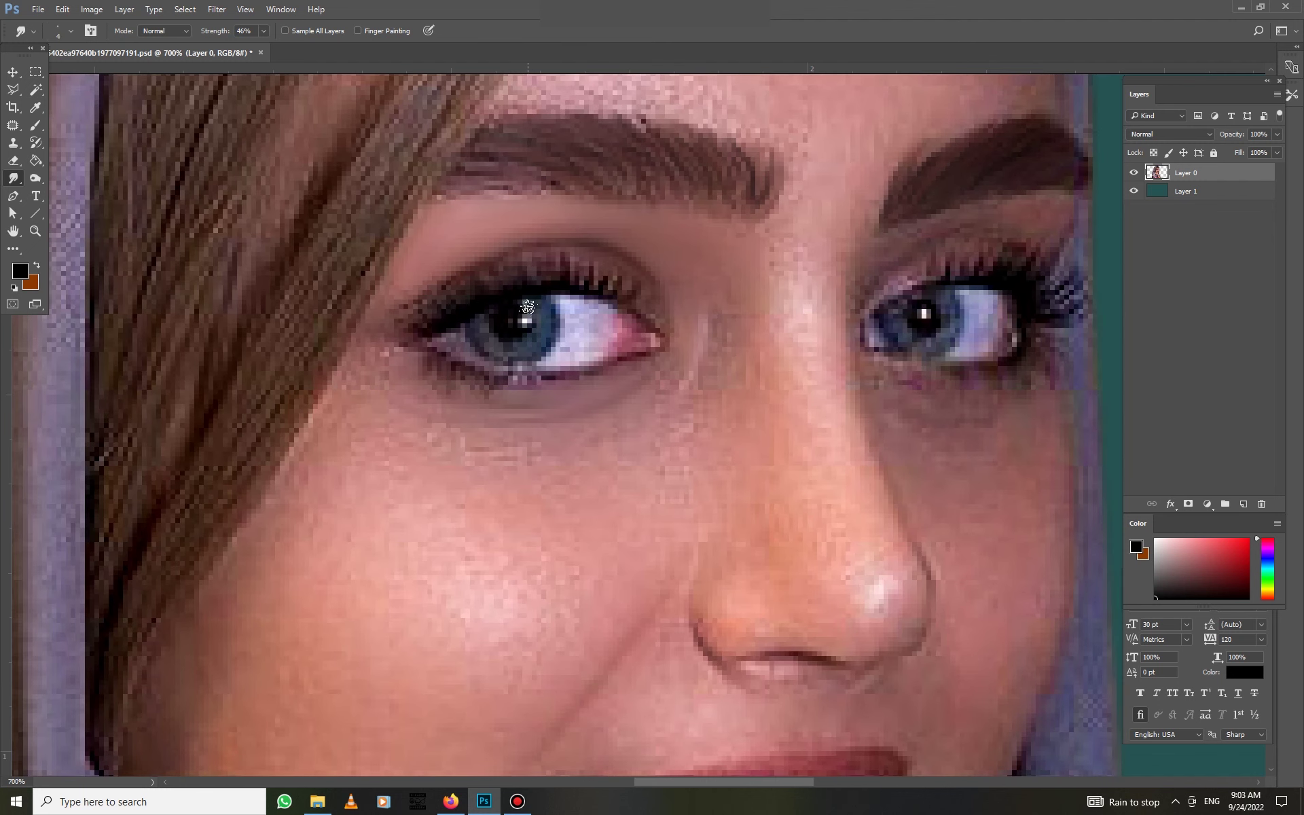
pyautogui.press('6')
pyautogui.press('5')
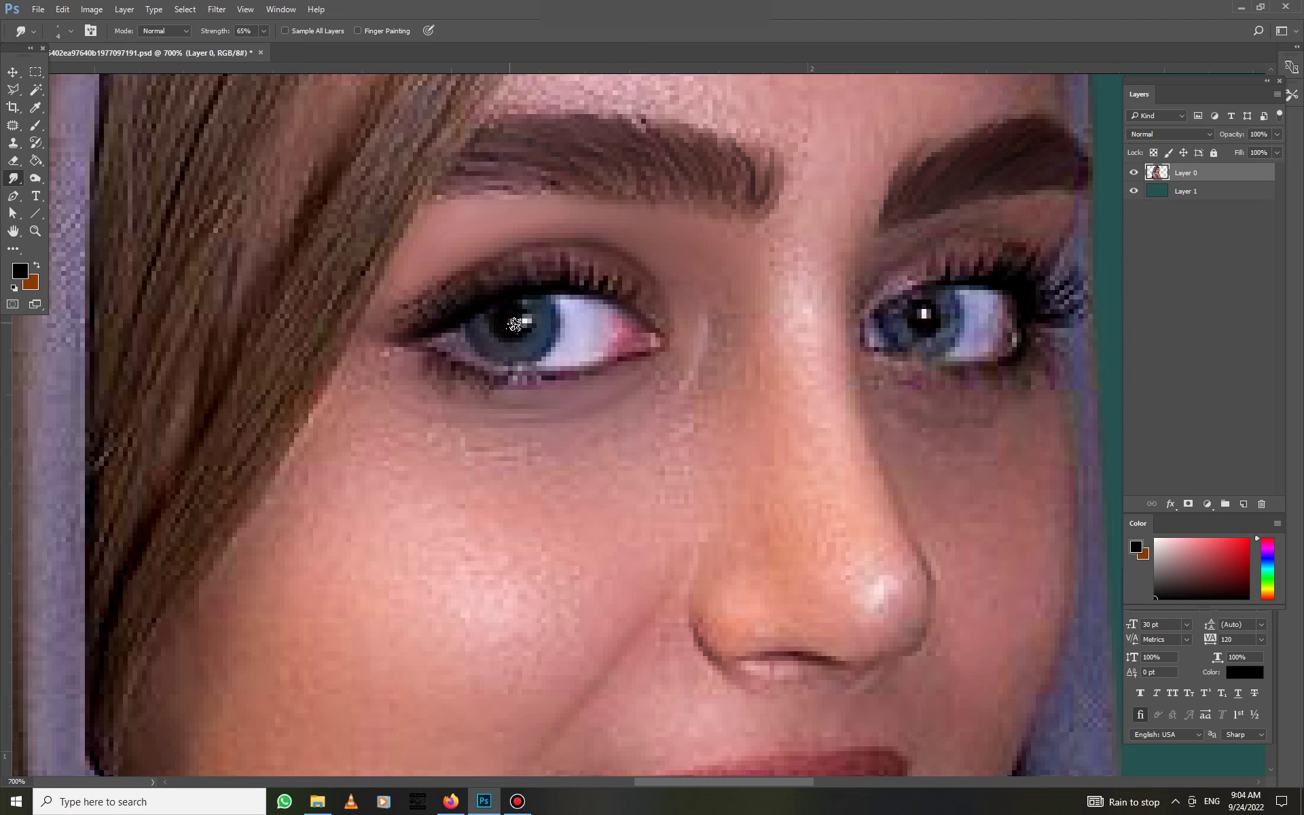
pyautogui.scroll(-2, 515, 324)
pyautogui.scroll(-1, 492, 388)
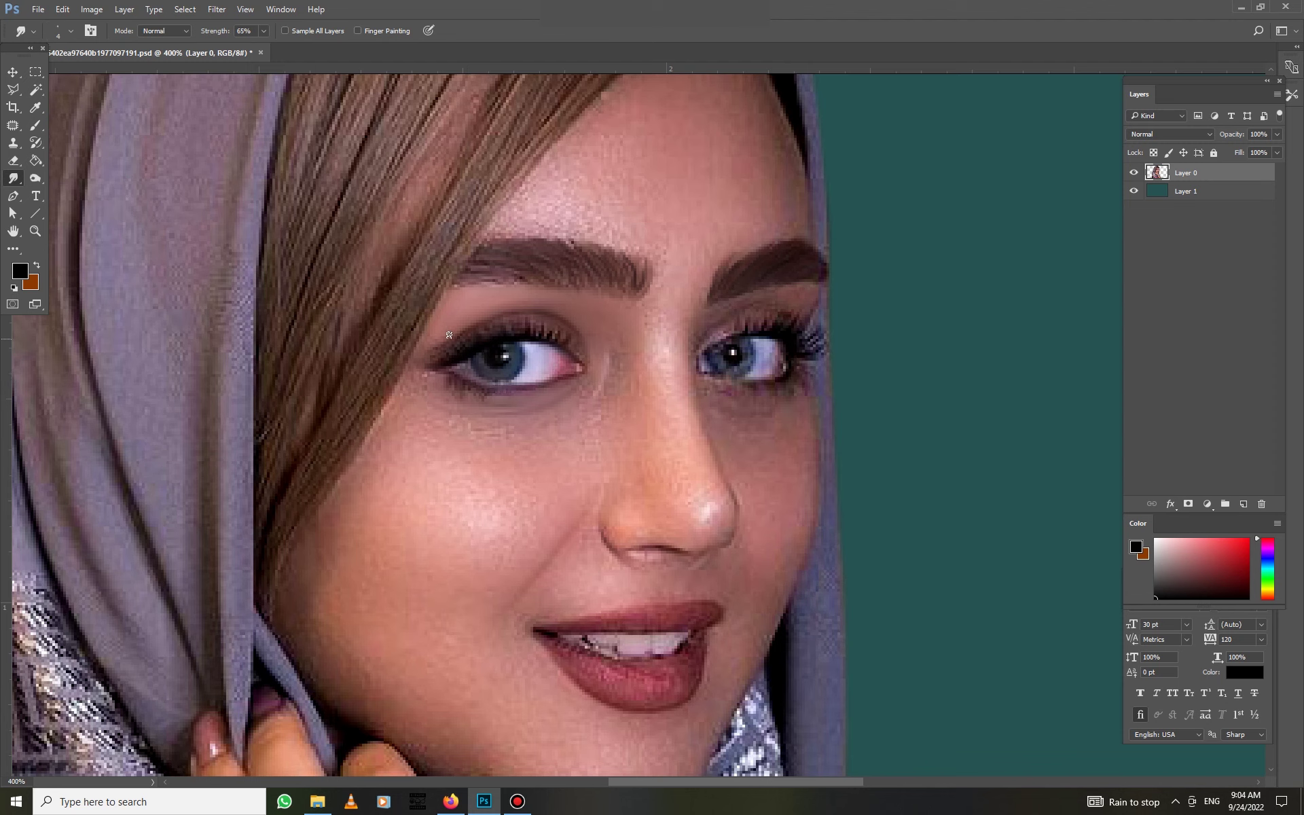
# Smooth the facial skin by smudging at 34% strength with 9, 12 and 26 px brushes
pyautogui.rightClick(478, 406)
pyautogui.click(582, 394)
pyautogui.press('3')
pyautogui.press('4')
pyautogui.rightClick(320, 649)
pyautogui.rightClick(377, 672)
pyautogui.press('Return')
pyautogui.scroll(2, 740, 222)
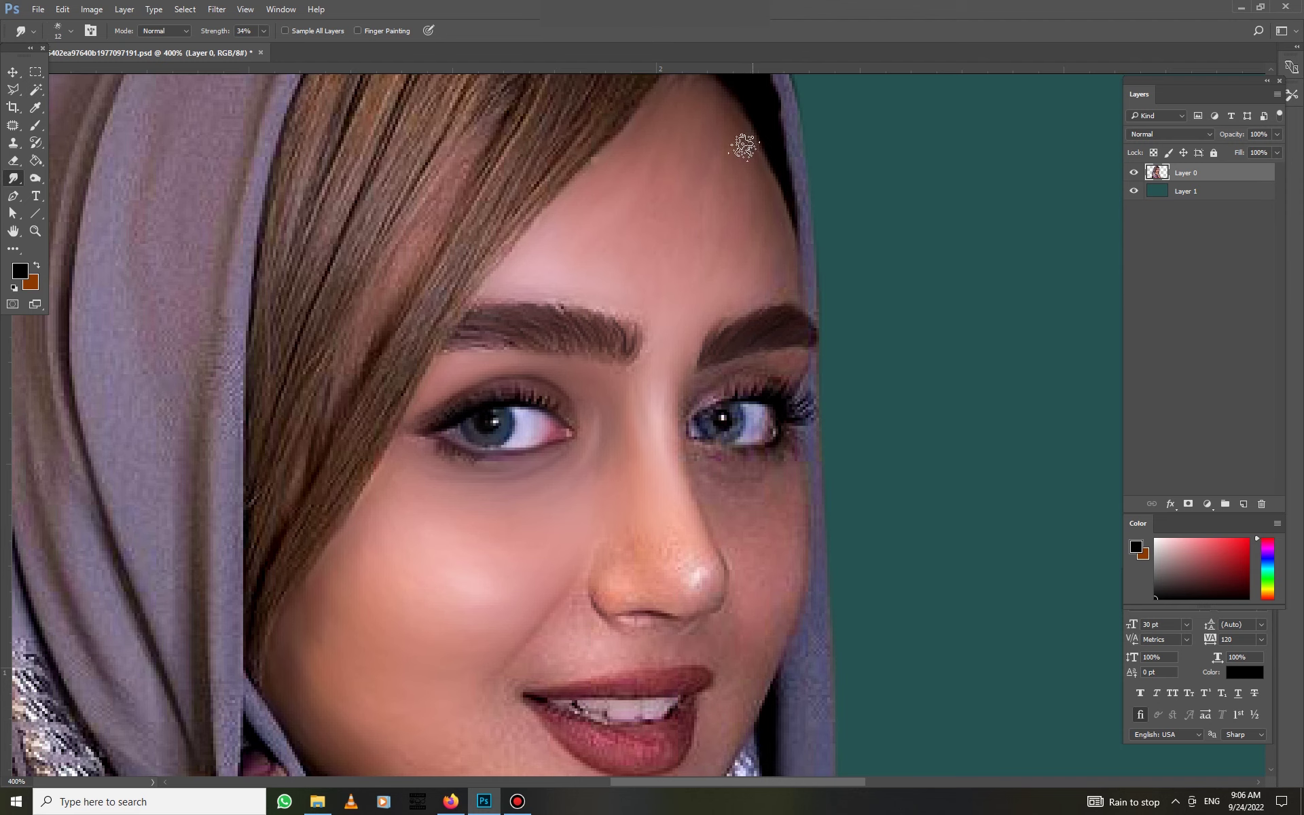
pyautogui.rightClick(646, 262)
pyautogui.press('Return')
# Lower the clone stamp opacity, then dodge the face edge and jaw with a 9 px brush
pyautogui.press('s')
pyautogui.moveTo(283, 30); pyautogui.dragTo(242, 53)
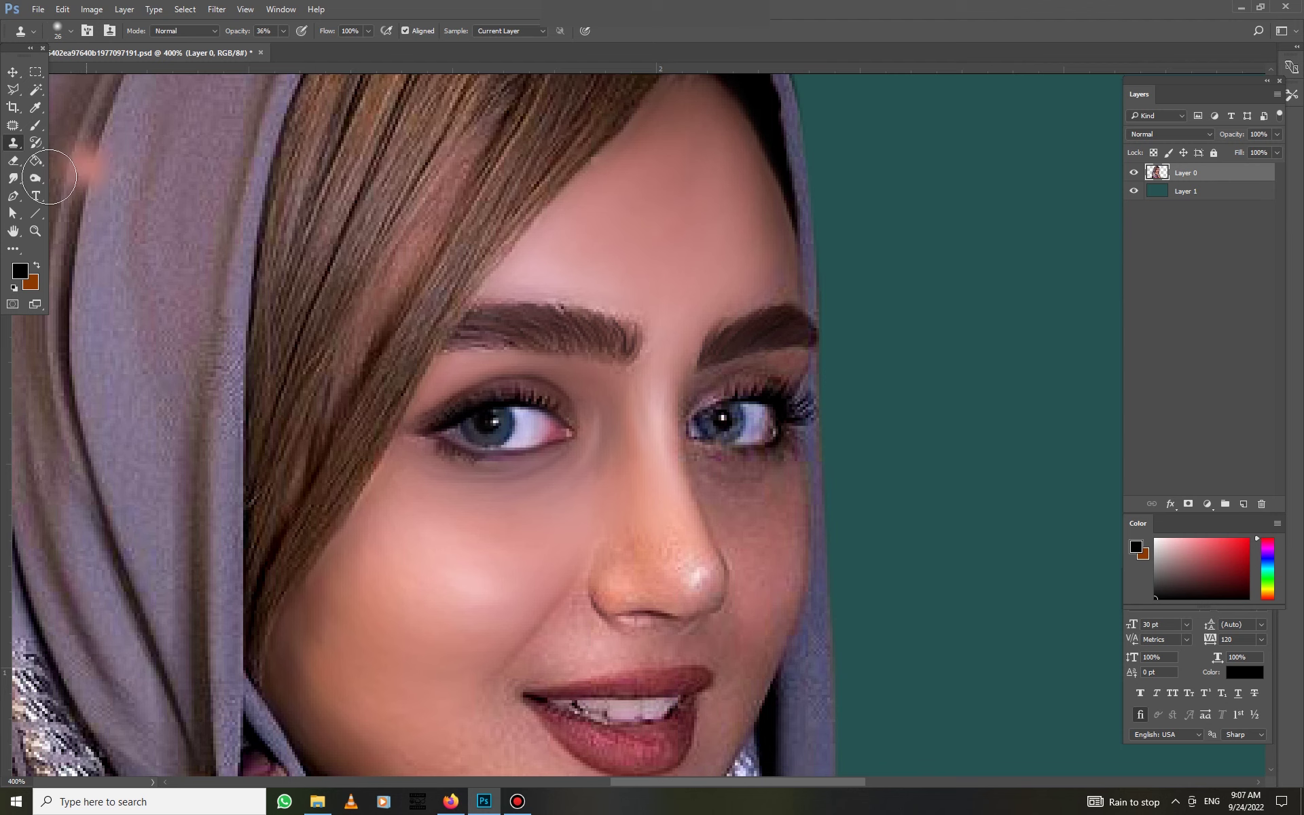
pyautogui.rightClick(36, 178)
pyautogui.click(82, 177)
pyautogui.rightClick(755, 158)
pyautogui.rightClick(765, 192)
pyautogui.moveTo(791, 255); pyautogui.dragTo(793, 257)
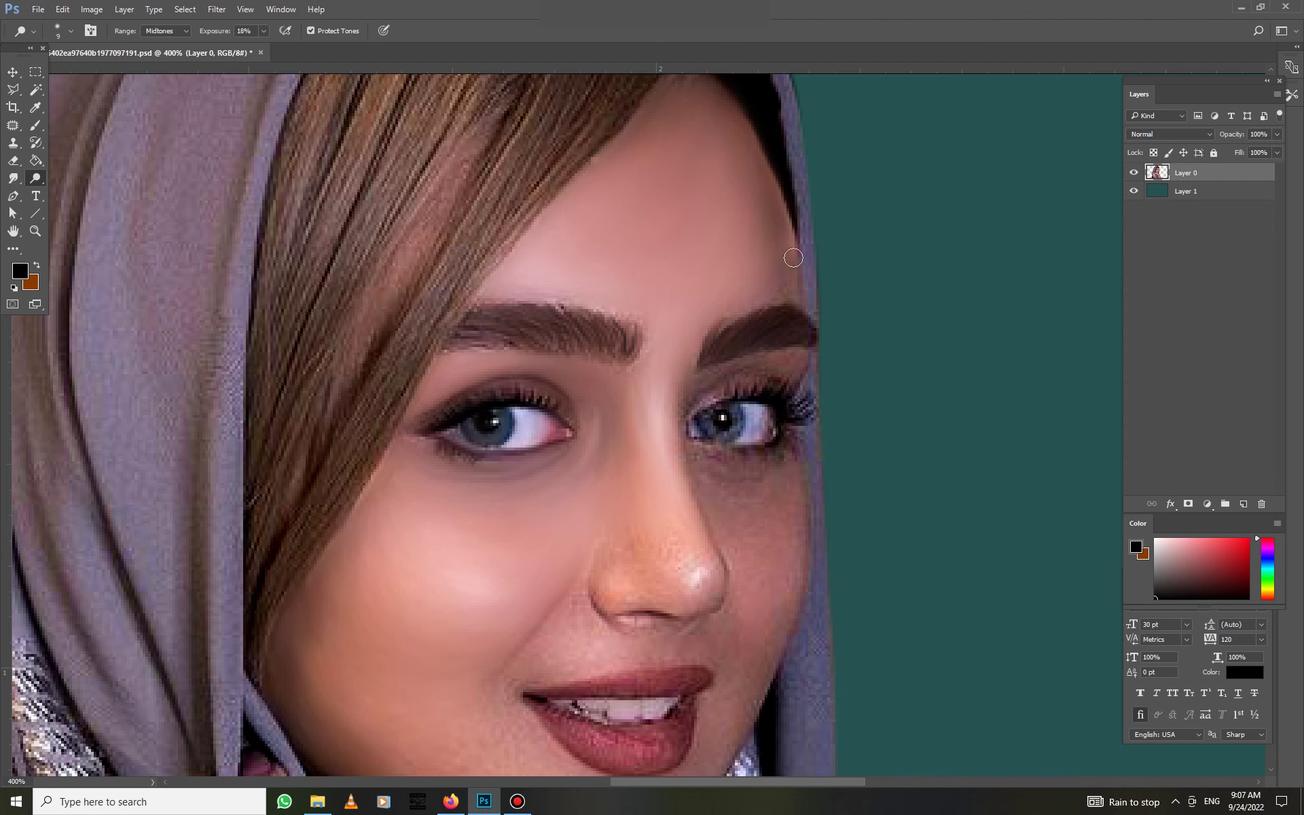
pyautogui.scroll(-2, 802, 559)
pyautogui.moveTo(731, 600); pyautogui.dragTo(690, 672)
pyautogui.keyDown('alt'); pyautogui.scroll(-1, 680, 652); pyautogui.keyUp('alt')
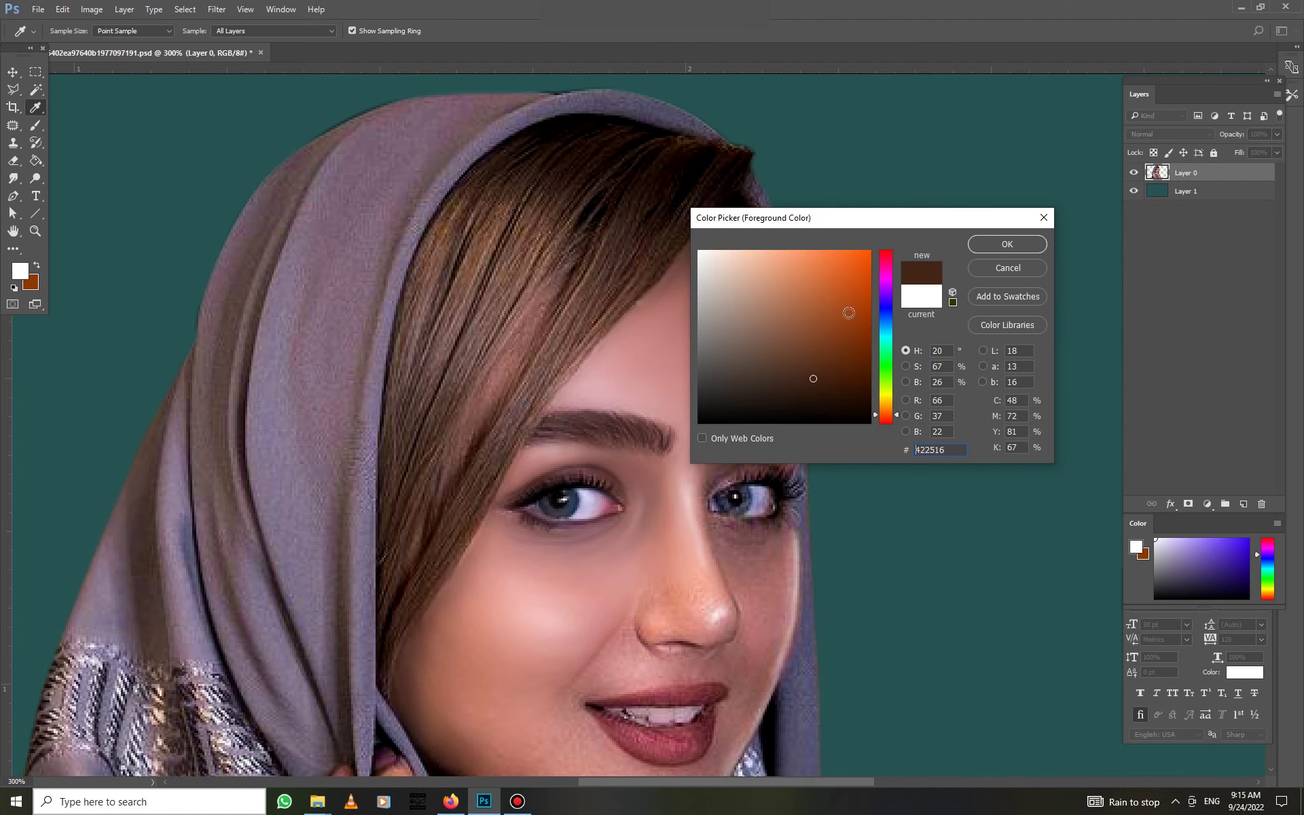
# Confirm dark brown #422516 and set the brush to 21% opacity
pyautogui.click(792, 335)
pyautogui.press('Return')
pyautogui.press('b')
pyautogui.press('2')
pyautogui.press('1')
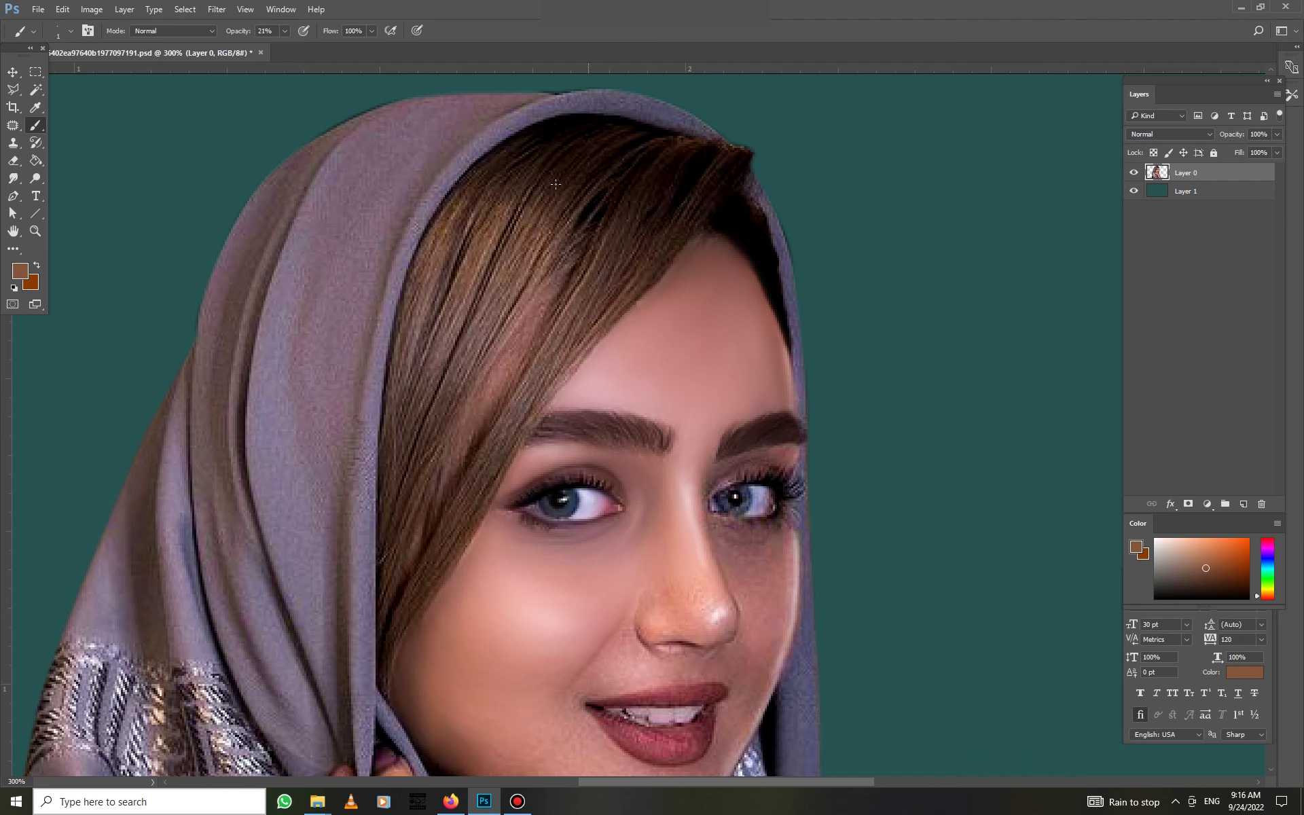
# Choose a lighter pinkish-brown, then a light lavender-pink paint colour
pyautogui.click(20, 271)
pyautogui.click(491, 209)
pyautogui.press('Return')
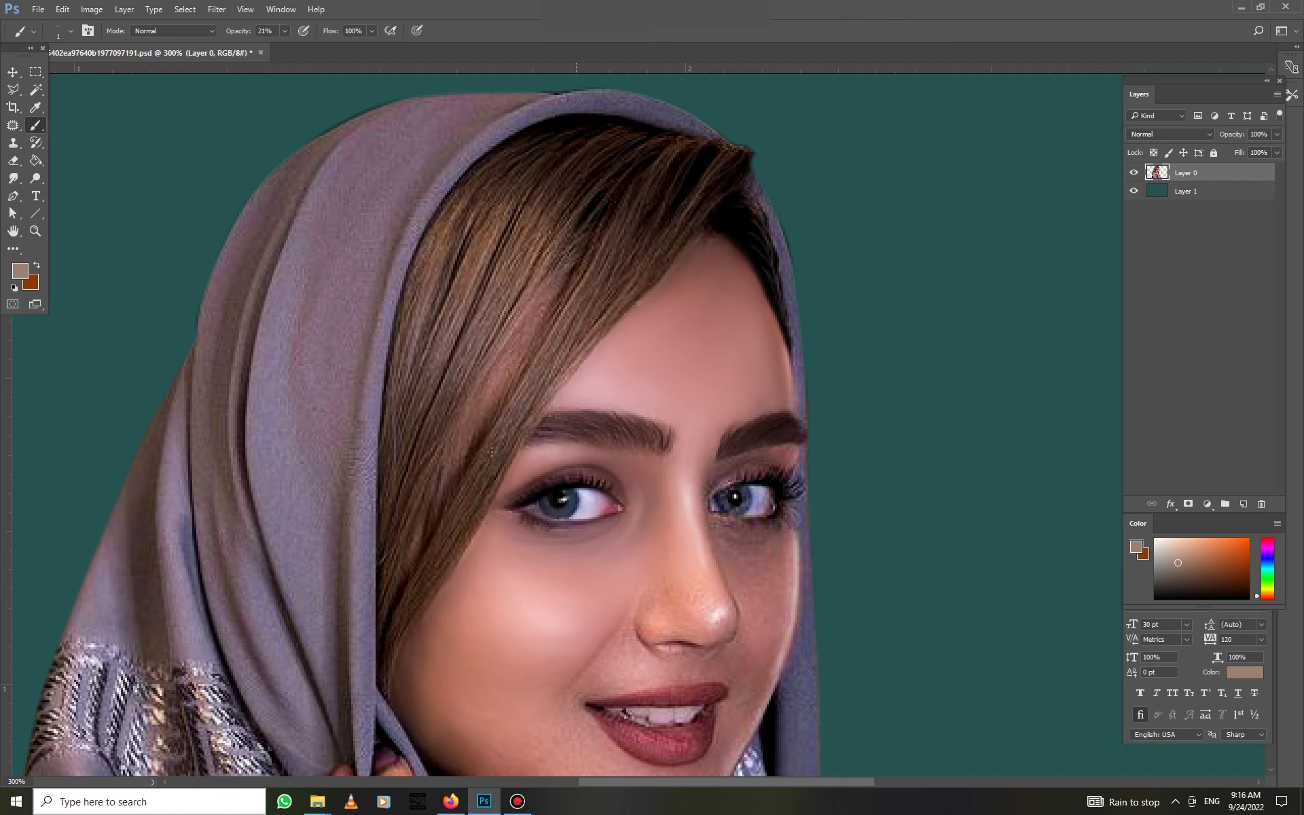
pyautogui.click(20, 271)
pyautogui.click(718, 131)
pyautogui.press('Return')
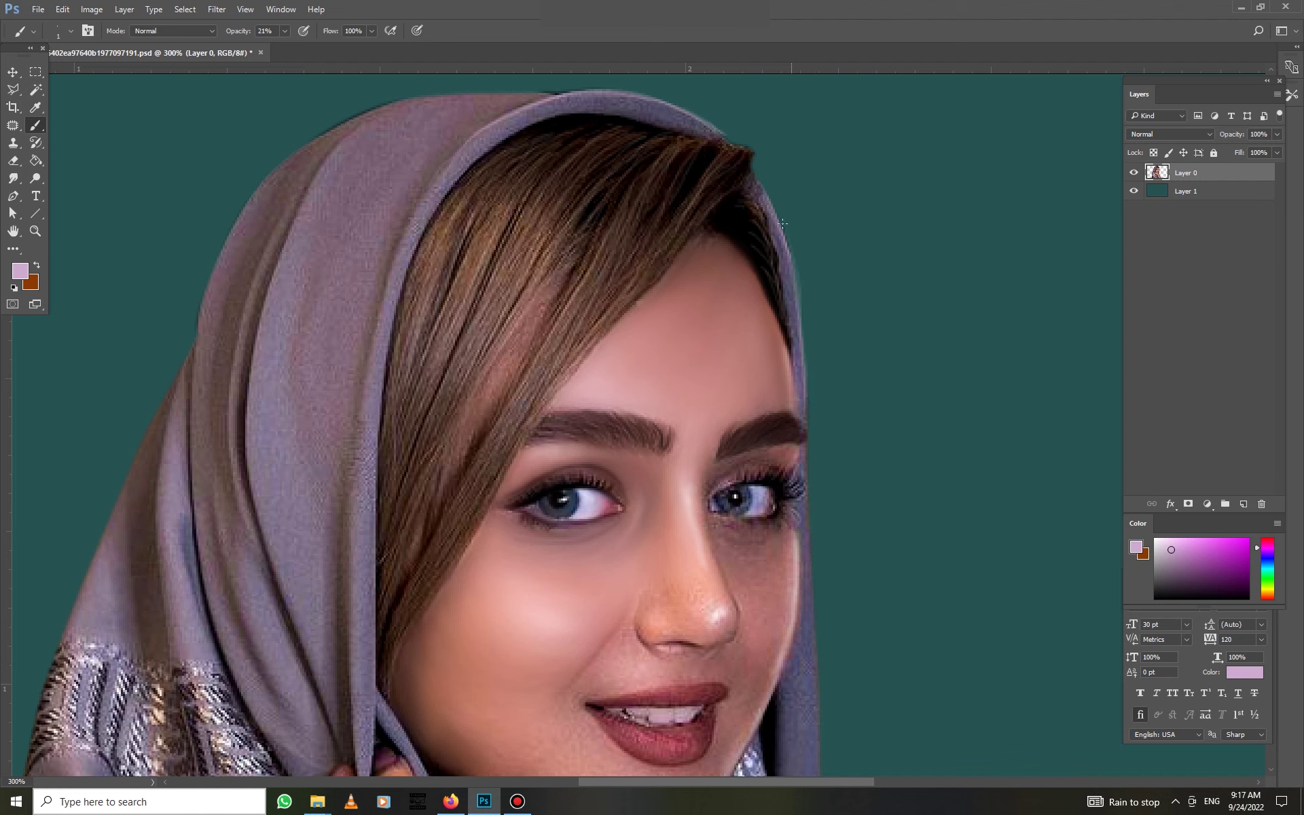
# Paint lavender at 21% along the headscarf's right, top and left edges
pyautogui.moveTo(814, 489)
pyautogui.mouseDown()
pyautogui.moveTo(816, 598)
pyautogui.moveTo(788, 326)
pyautogui.mouseUp()
pyautogui.moveTo(775, 387)
pyautogui.mouseDown()
pyautogui.moveTo(784, 559)
pyautogui.moveTo(776, 537)
pyautogui.mouseUp()
pyautogui.scroll(-3, 783, 628)
pyautogui.scroll(6, 782, 416)
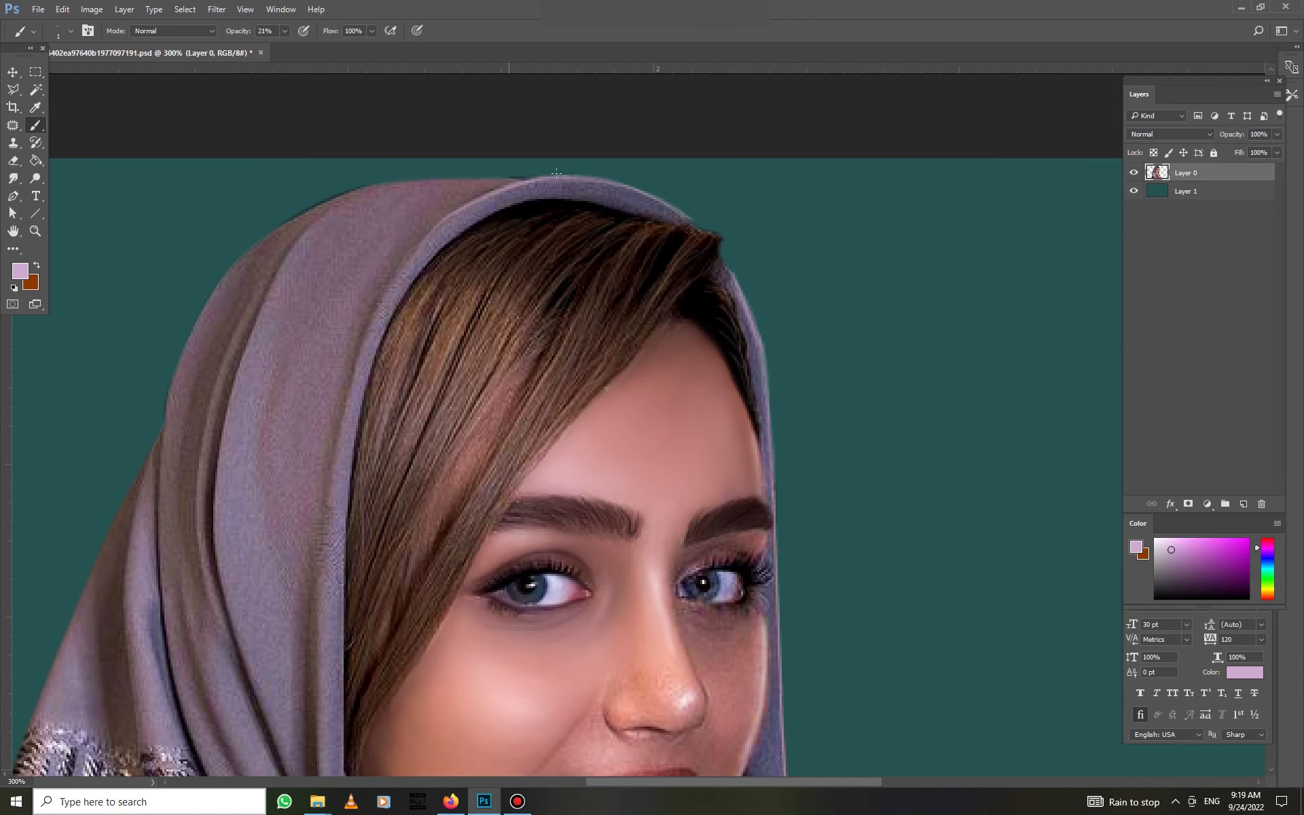
pyautogui.moveTo(743, 327); pyautogui.dragTo(725, 324)
pyautogui.moveTo(716, 259); pyautogui.dragTo(663, 237)
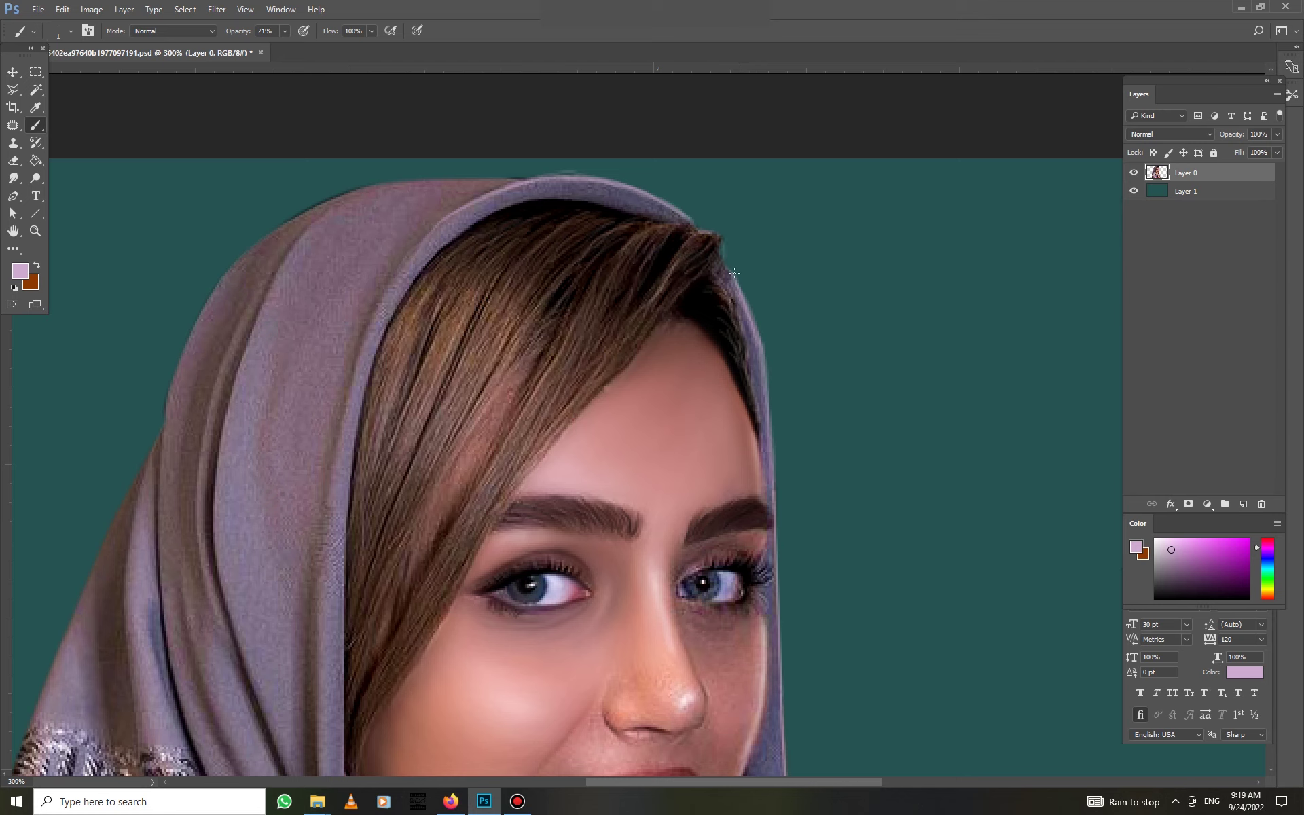
pyautogui.moveTo(455, 178); pyautogui.dragTo(383, 185)
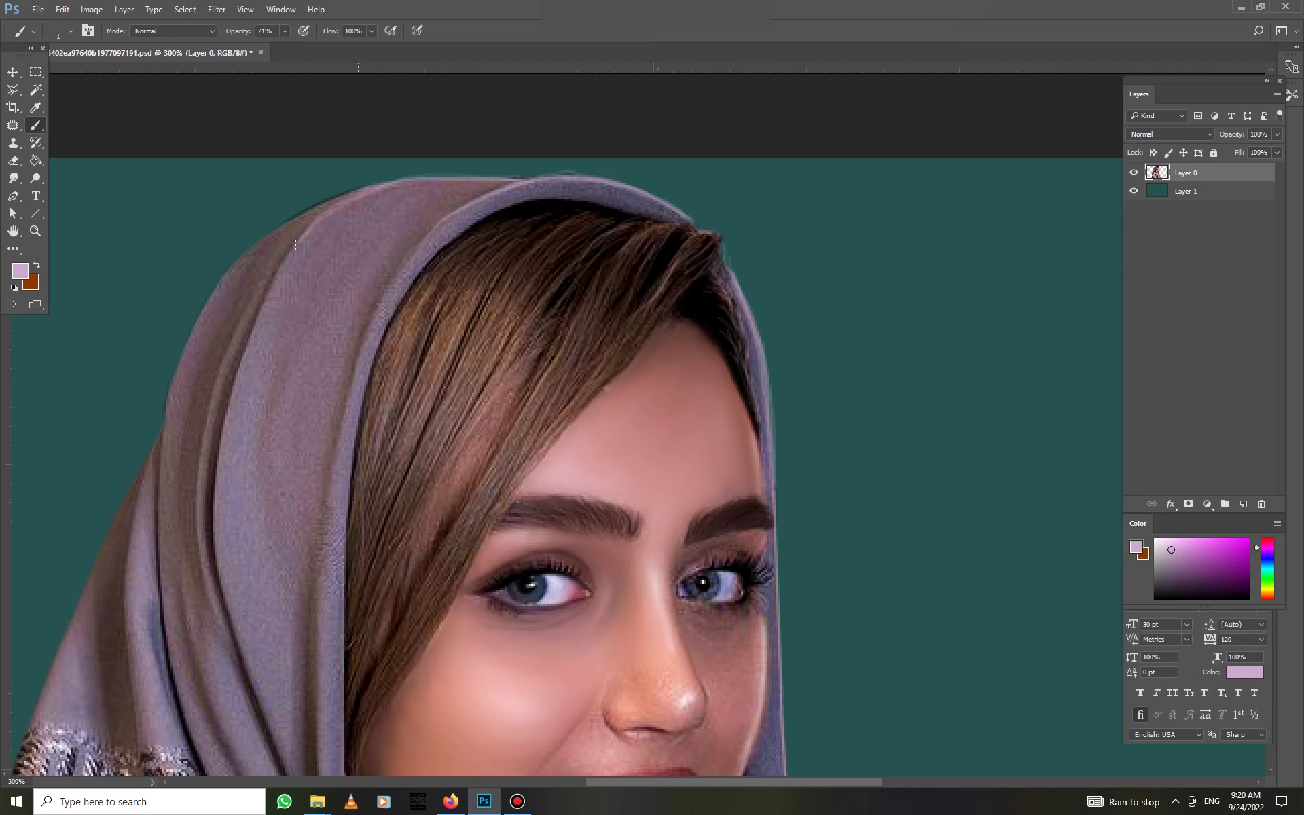
pyautogui.moveTo(299, 217); pyautogui.dragTo(299, 218)
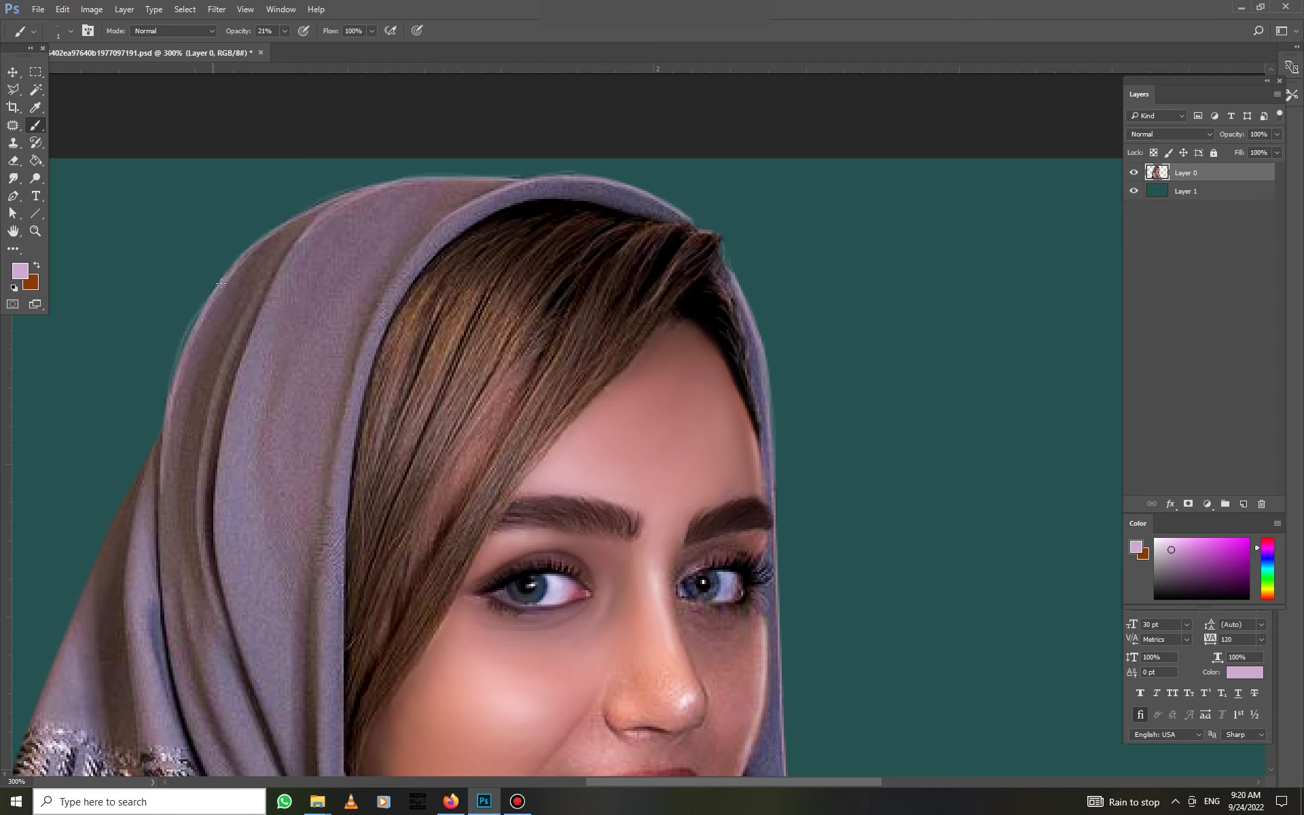
pyautogui.moveTo(140, 487); pyautogui.dragTo(121, 652)
# Zoom out and, at 37% opacity, paint lavender along the scarf's left edge
pyautogui.hotkey('ctrl', '-')
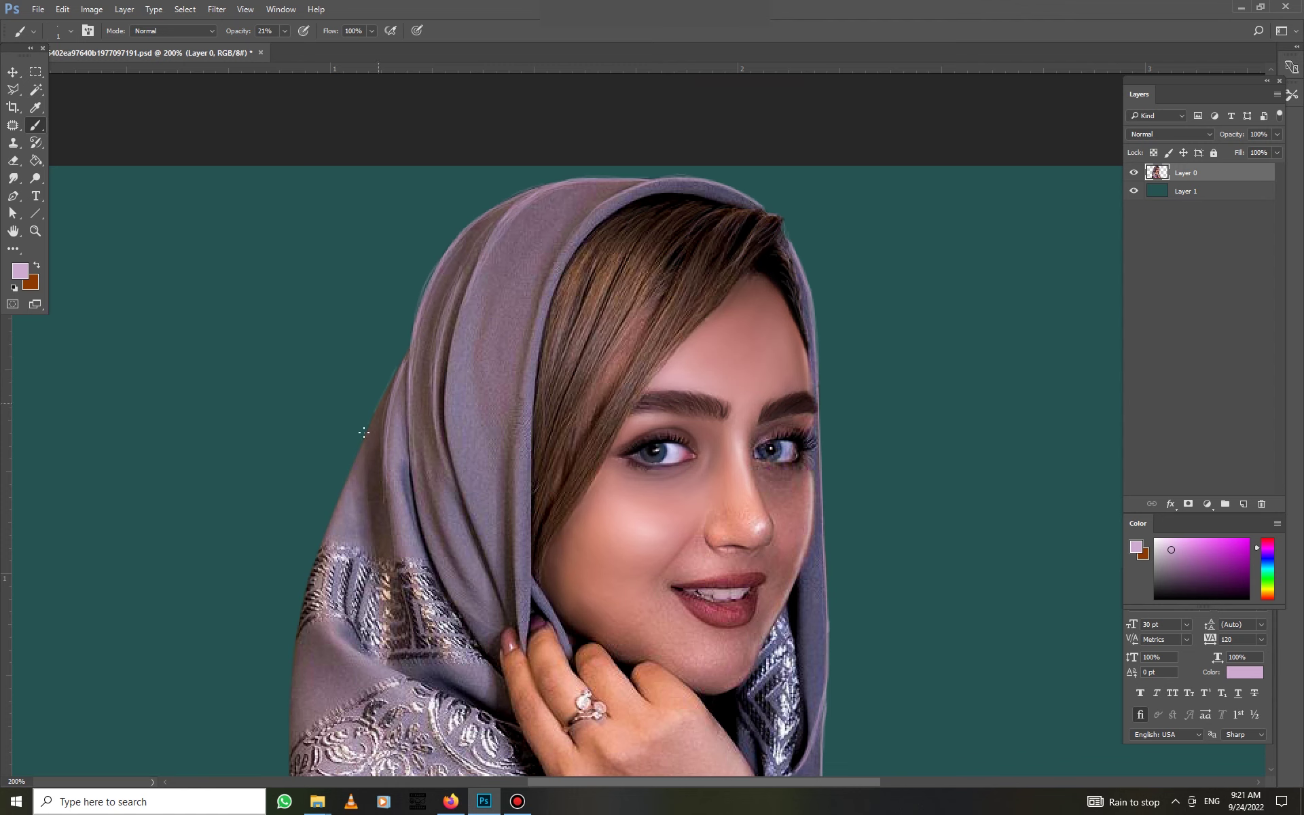
pyautogui.scroll(-3, 364, 433)
pyautogui.press('3')
pyautogui.press('7')
pyautogui.moveTo(499, 235); pyautogui.dragTo(425, 408)
pyautogui.moveTo(476, 278); pyautogui.dragTo(428, 397)
pyautogui.scroll(3, 476, 339)
pyautogui.moveTo(479, 314)
pyautogui.mouseDown()
pyautogui.moveTo(559, 204)
pyautogui.moveTo(548, 249)
pyautogui.mouseUp()
# Add lavender strokes along the headscarf's top, right, lower-right and left edges
pyautogui.moveTo(793, 189); pyautogui.dragTo(635, 224)
pyautogui.moveTo(854, 254); pyautogui.dragTo(872, 390)
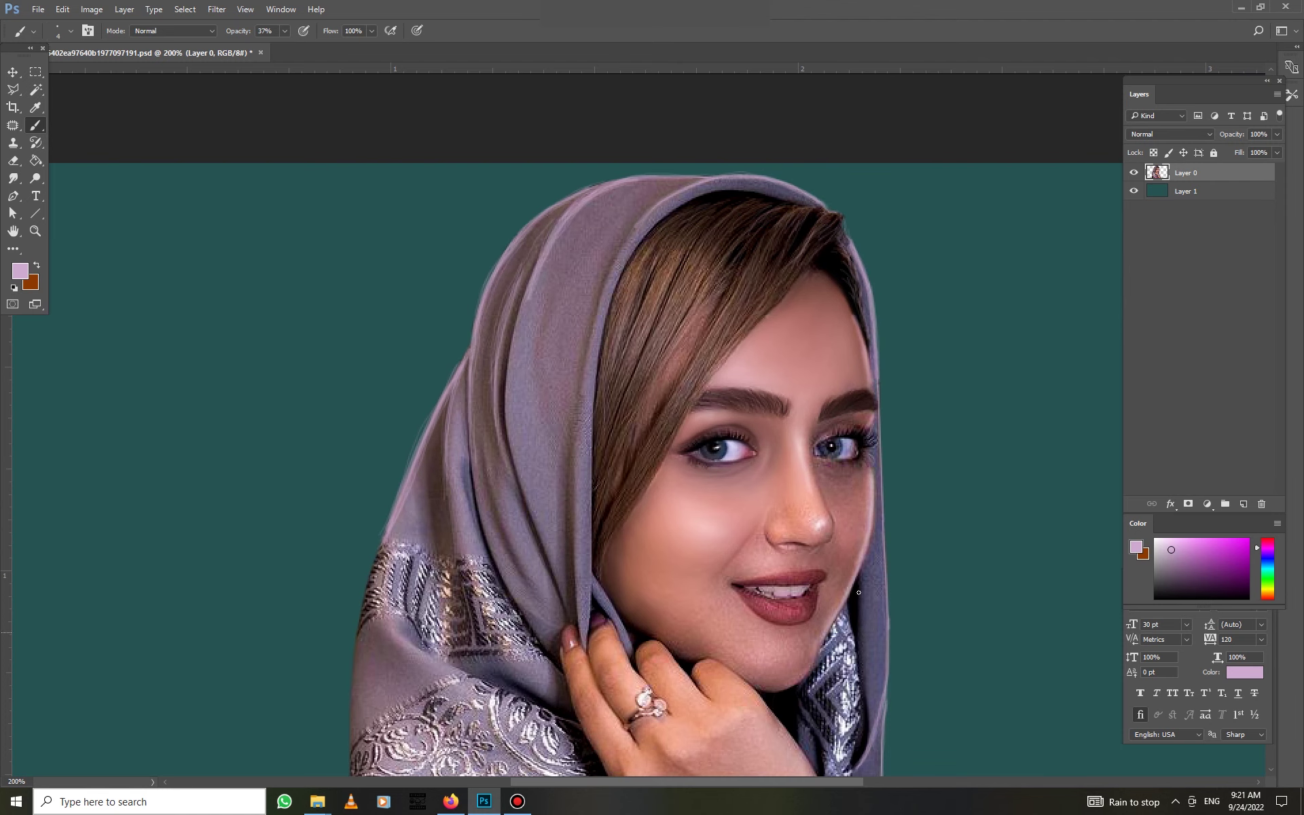
pyautogui.moveTo(859, 593); pyautogui.dragTo(811, 430)
pyautogui.moveTo(835, 221); pyautogui.dragTo(840, 464)
pyautogui.moveTo(837, 540); pyautogui.dragTo(822, 679)
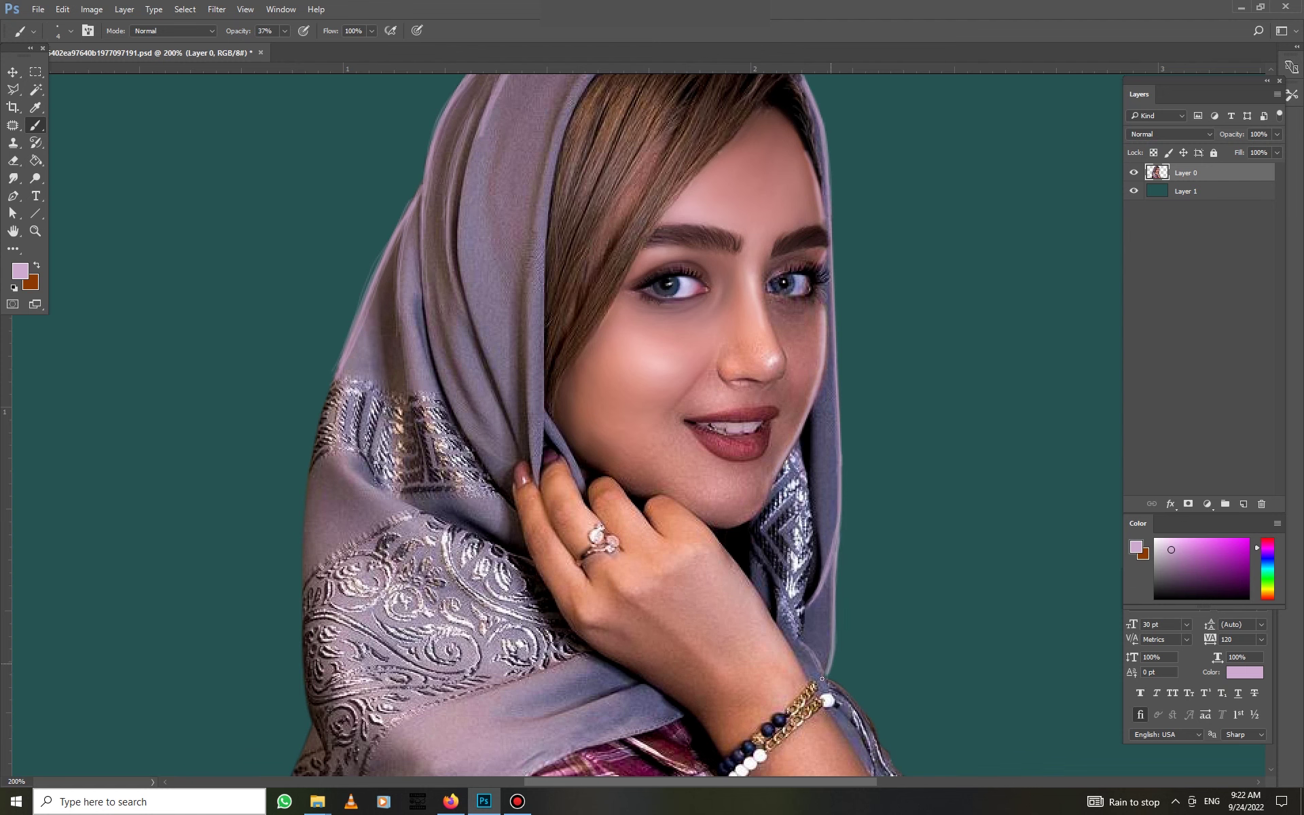
pyautogui.moveTo(350, 349)
pyautogui.mouseDown()
pyautogui.moveTo(305, 747)
pyautogui.moveTo(410, 466)
pyautogui.moveTo(387, 614)
pyautogui.mouseUp()
# Zoom in and paint the scarf edge beside the wrist with a 2 px brush
pyautogui.hotkey('ctrl', '+')
pyautogui.moveTo(571, 314); pyautogui.dragTo(665, 438)
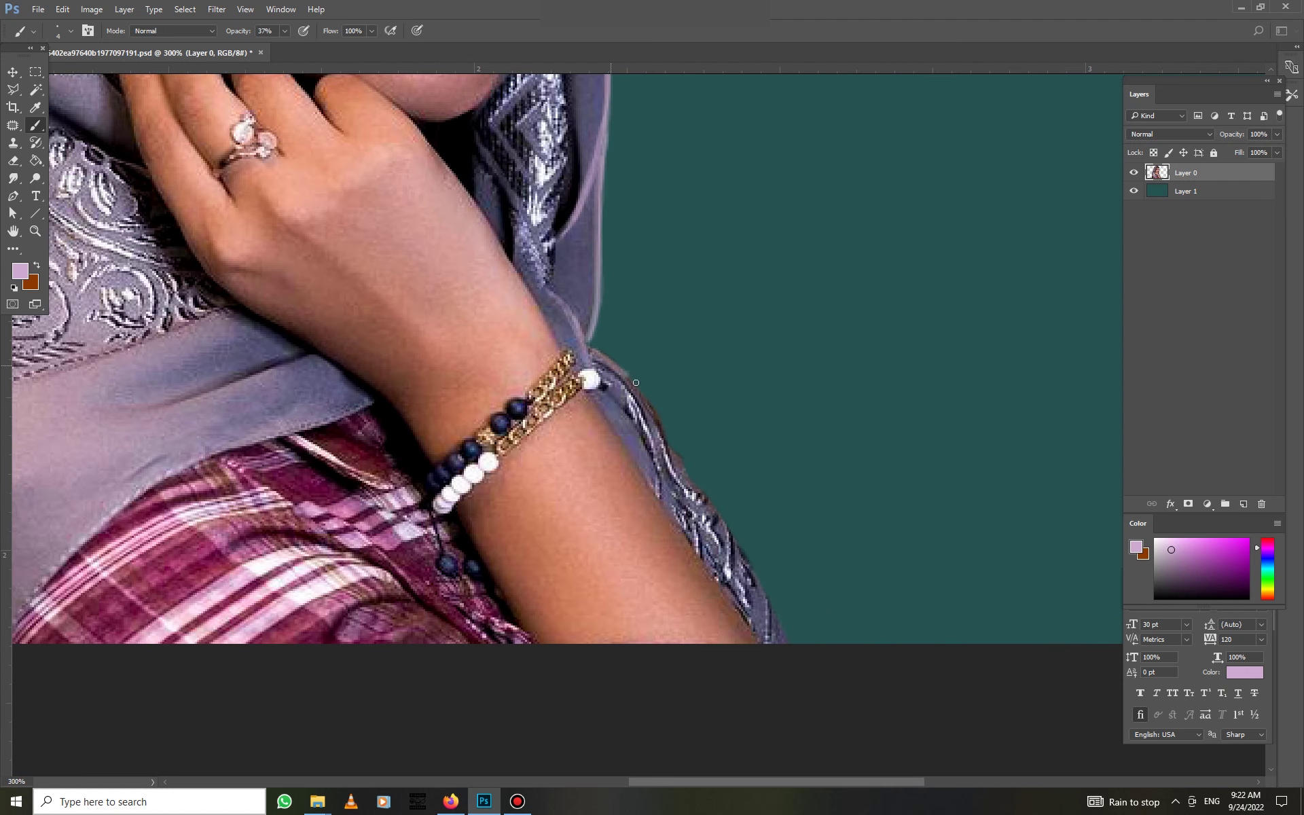
pyautogui.rightClick(706, 405)
pyautogui.moveTo(791, 420); pyautogui.dragTo(796, 420)
pyautogui.press('Return')
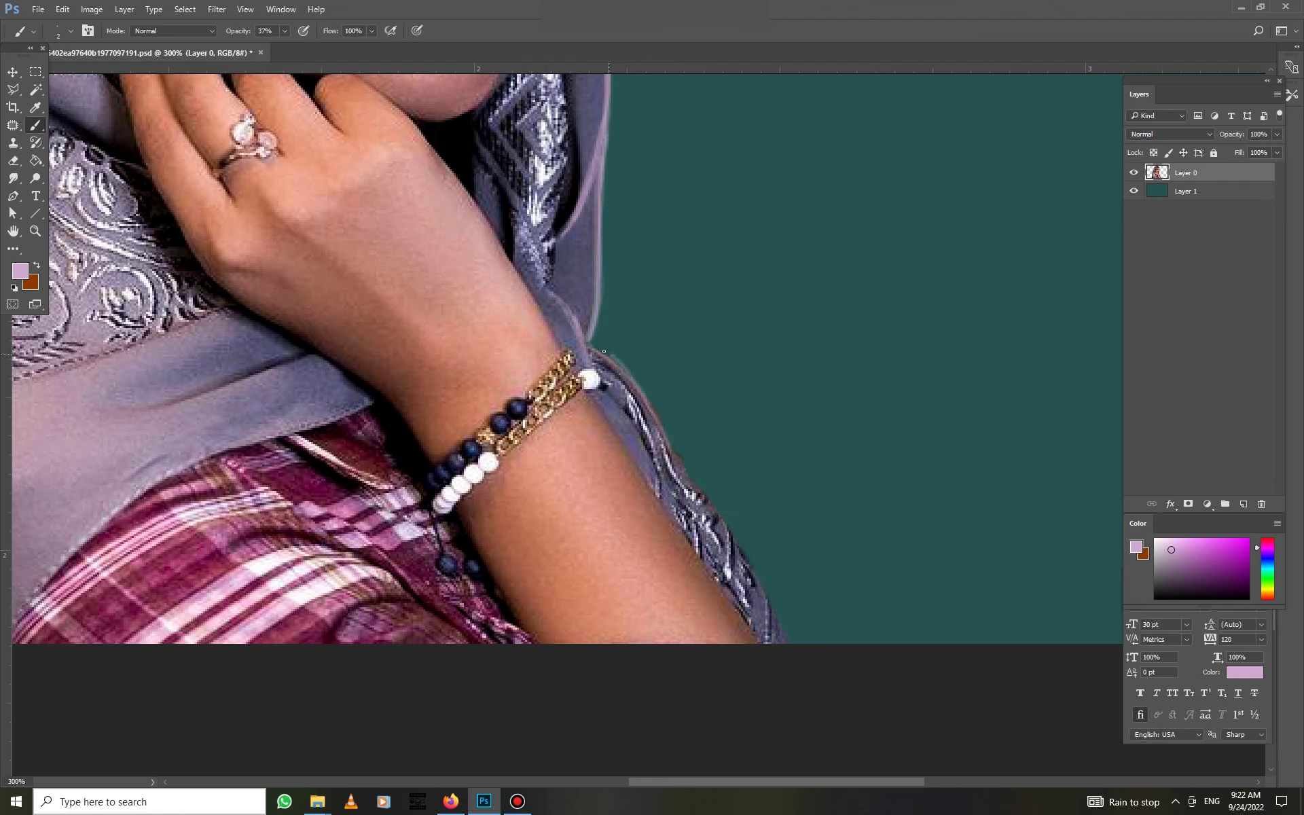
pyautogui.moveTo(632, 367); pyautogui.dragTo(768, 638)
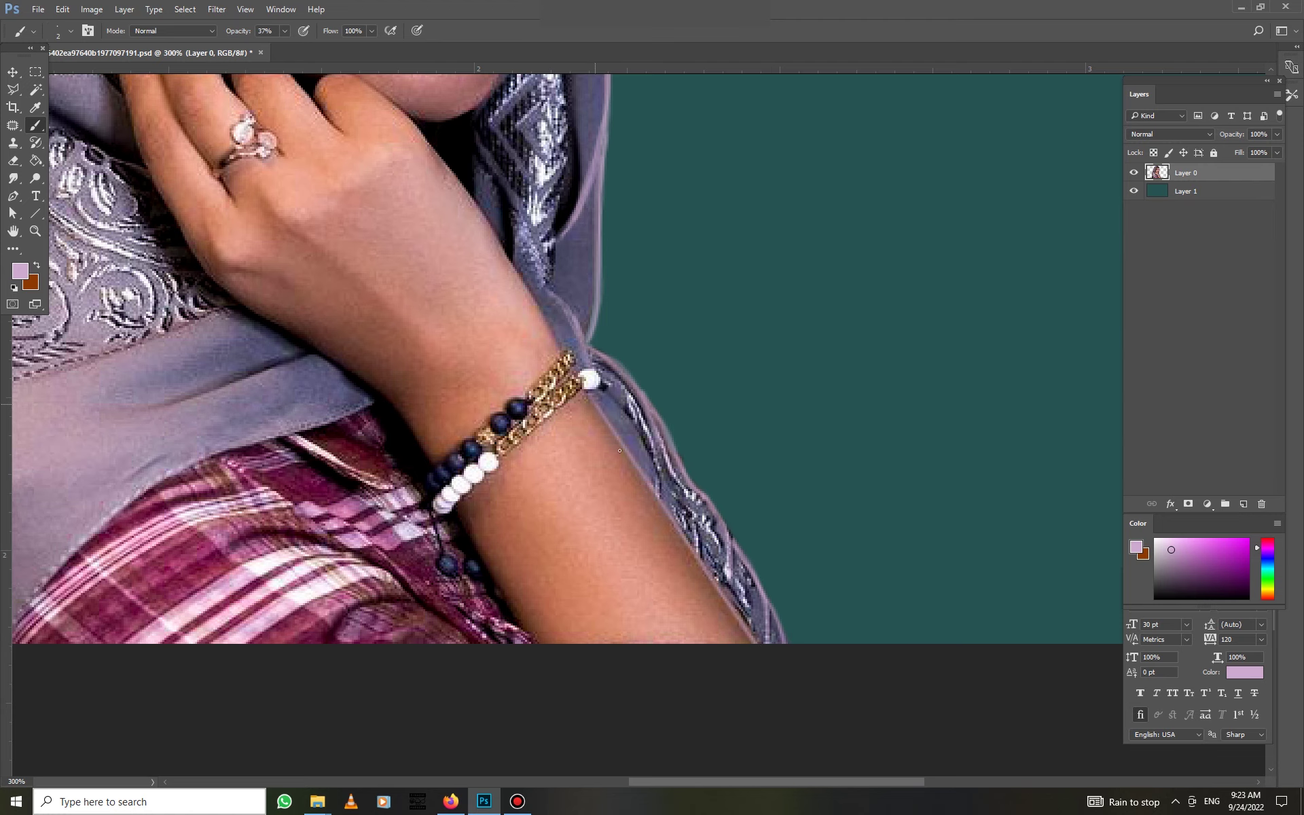
pyautogui.moveTo(599, 397); pyautogui.dragTo(749, 559)
pyautogui.moveTo(658, 421); pyautogui.dragTo(631, 381)
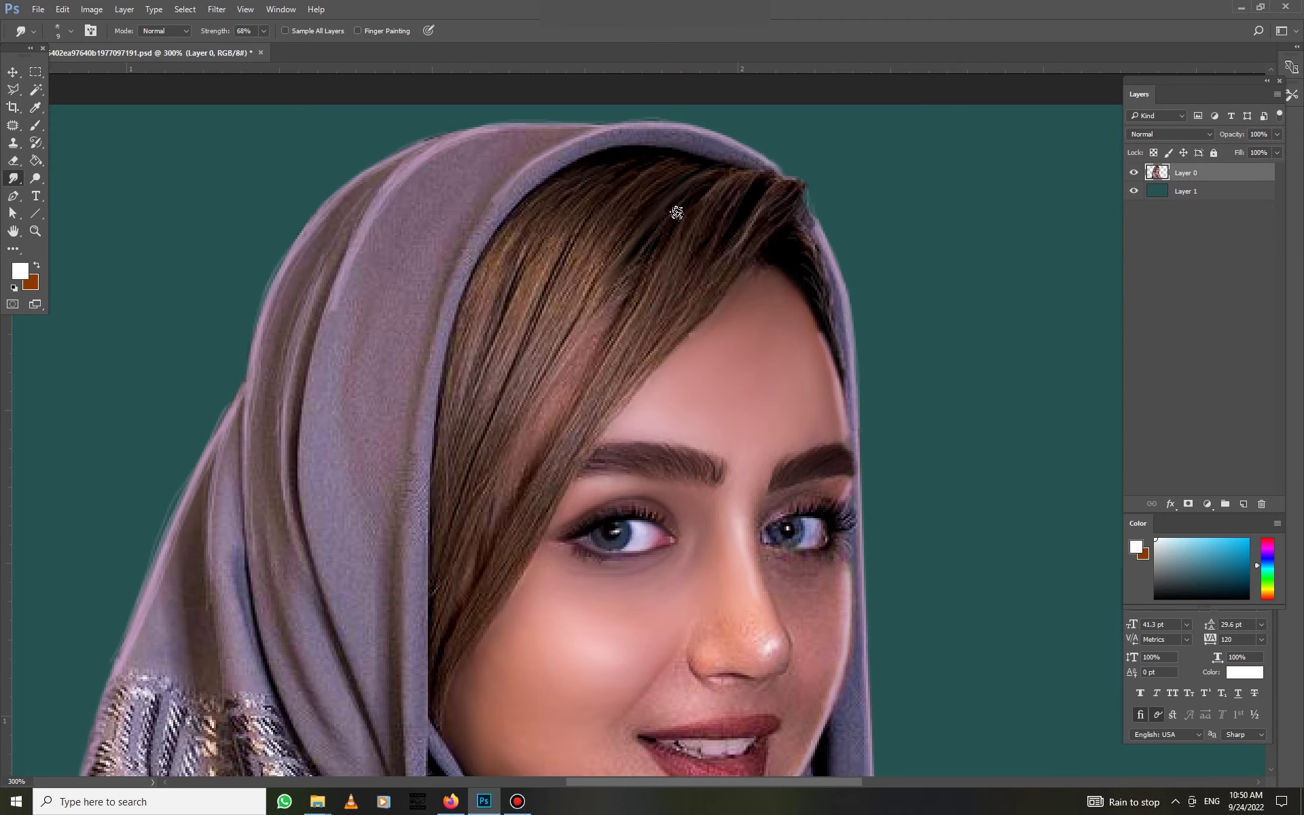
# Smudge the hair strands into smooth streaks with a 9 px brush
pyautogui.rightClick(710, 288)
pyautogui.press('Return')
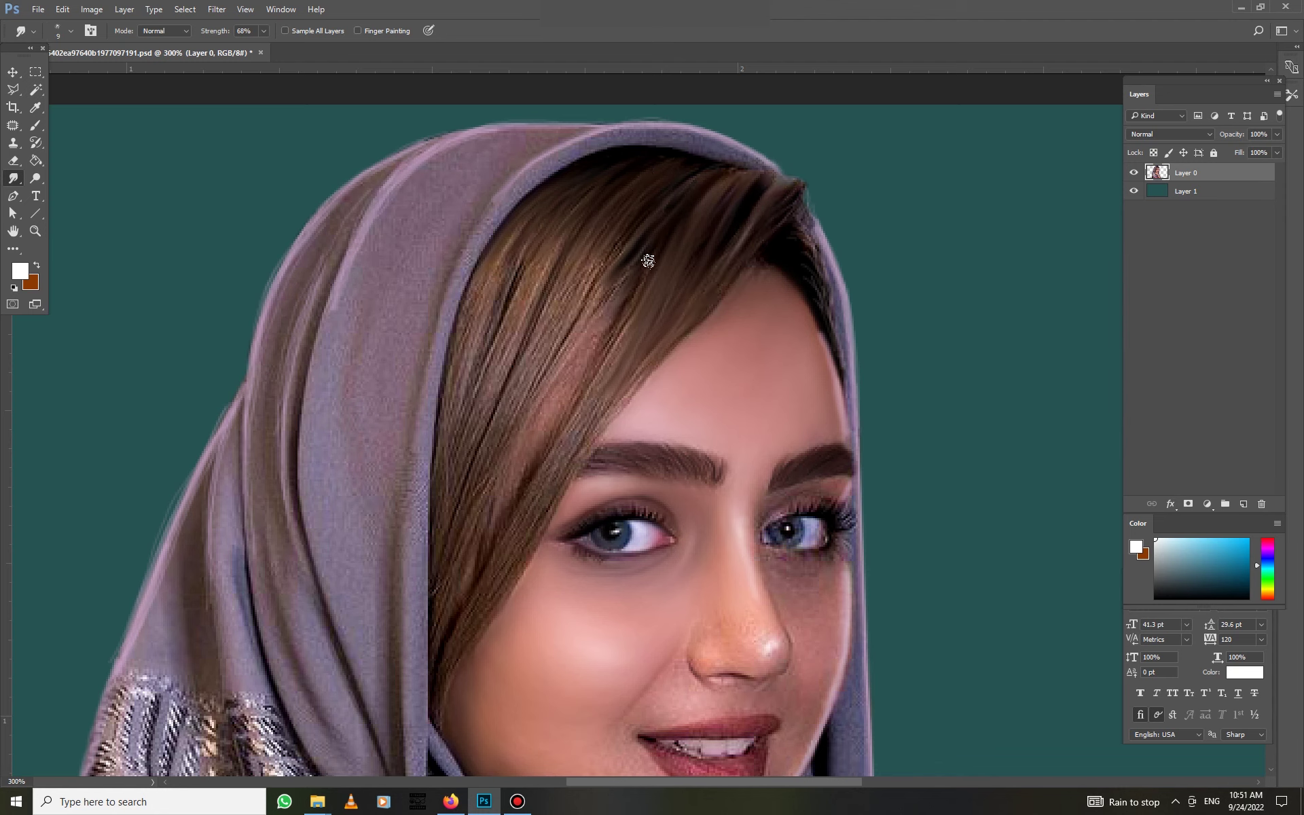
pyautogui.moveTo(524, 419); pyautogui.dragTo(552, 366)
pyautogui.moveTo(599, 273)
pyautogui.mouseDown()
pyautogui.moveTo(547, 340)
pyautogui.moveTo(591, 233)
pyautogui.moveTo(489, 387)
pyautogui.moveTo(580, 184)
pyautogui.moveTo(468, 341)
pyautogui.moveTo(478, 422)
pyautogui.mouseUp()
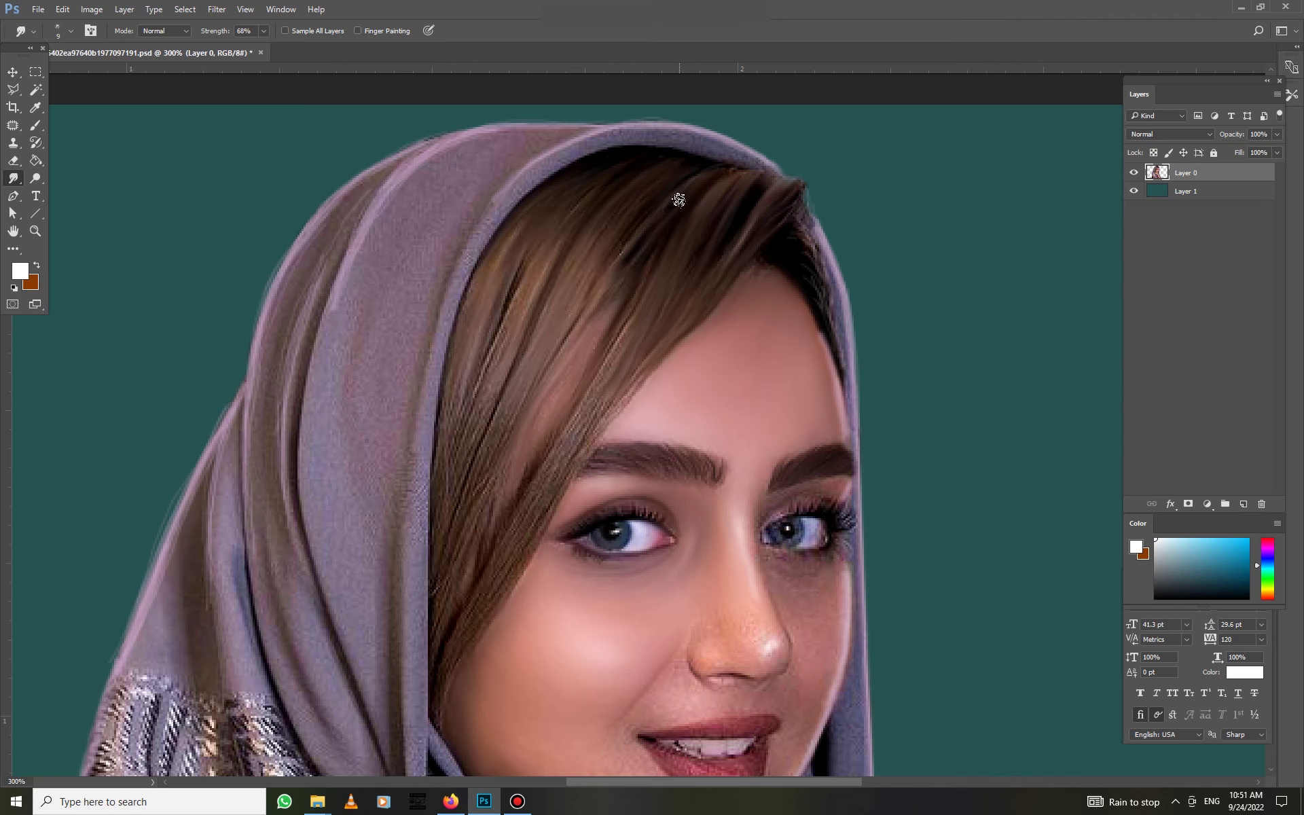
pyautogui.moveTo(513, 292); pyautogui.dragTo(530, 200)
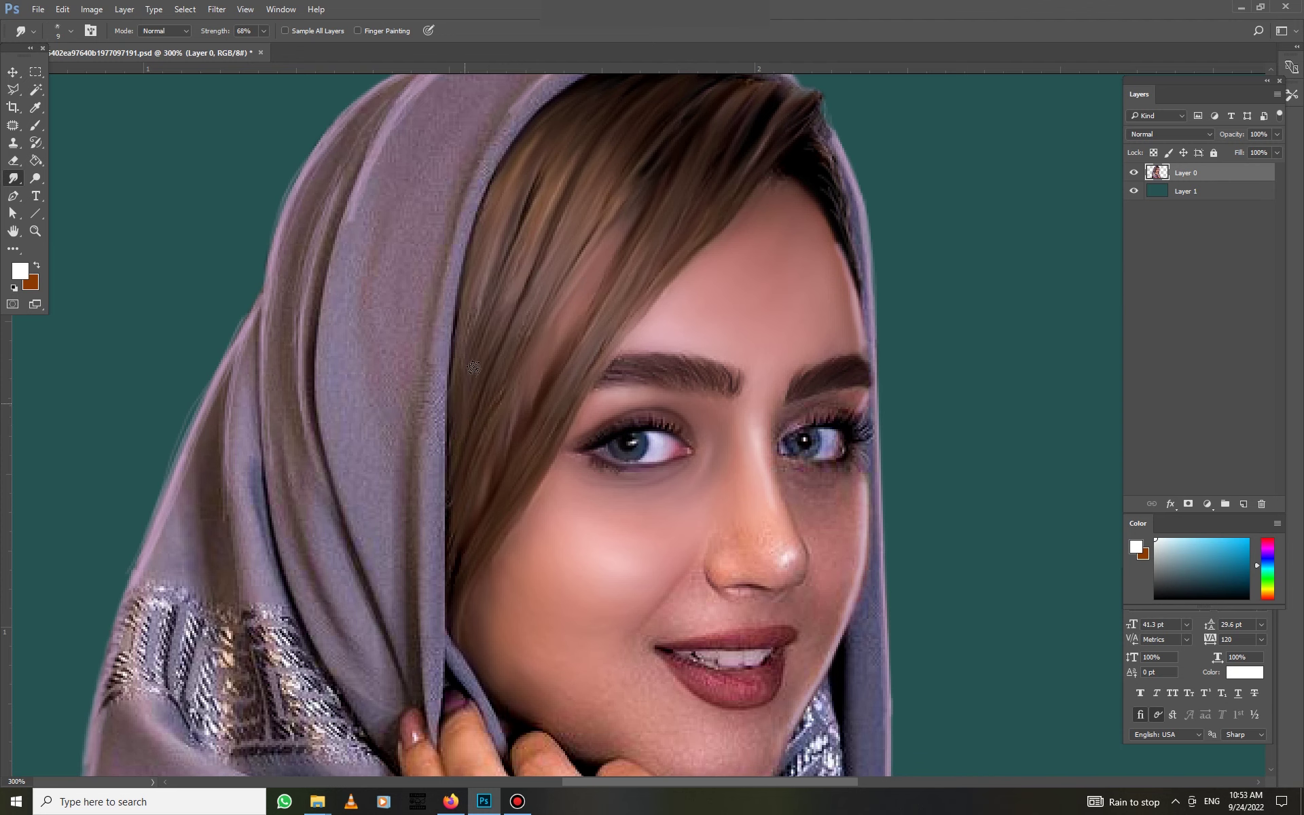
# Smudge the headscarf's left fold smooth with a 10 px brush
pyautogui.scroll(-1, 780, 311)
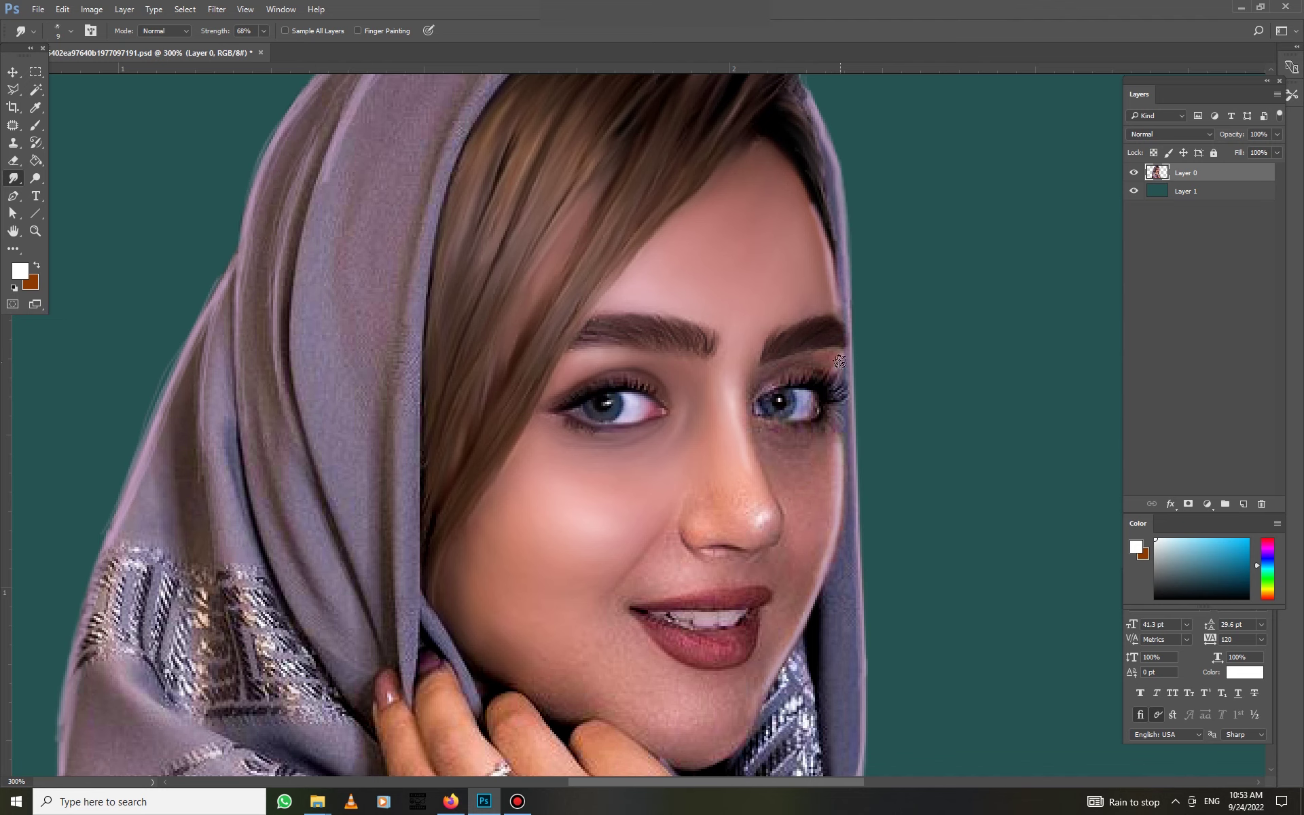
pyautogui.moveTo(805, 97); pyautogui.dragTo(924, 347)
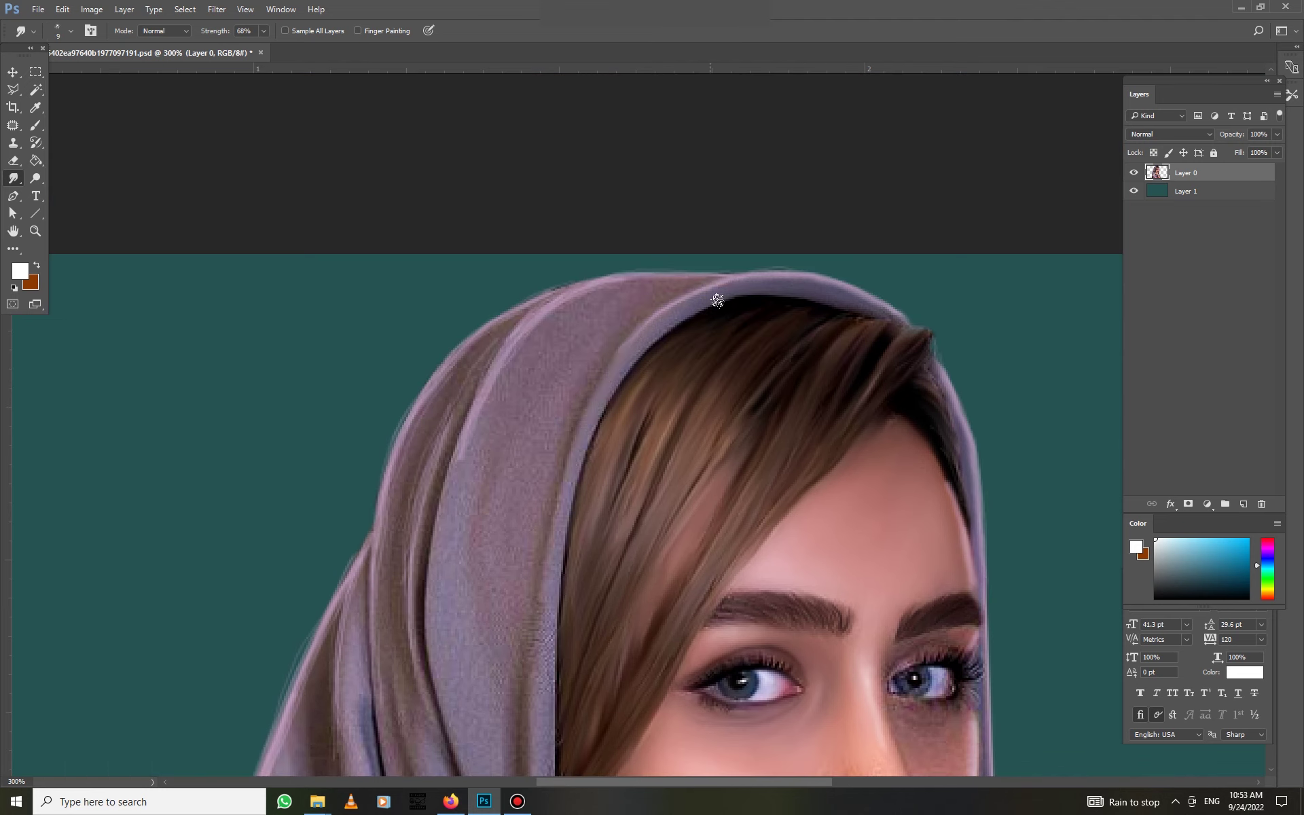
pyautogui.scroll(-5, 718, 301)
pyautogui.scroll(-5, 566, 350)
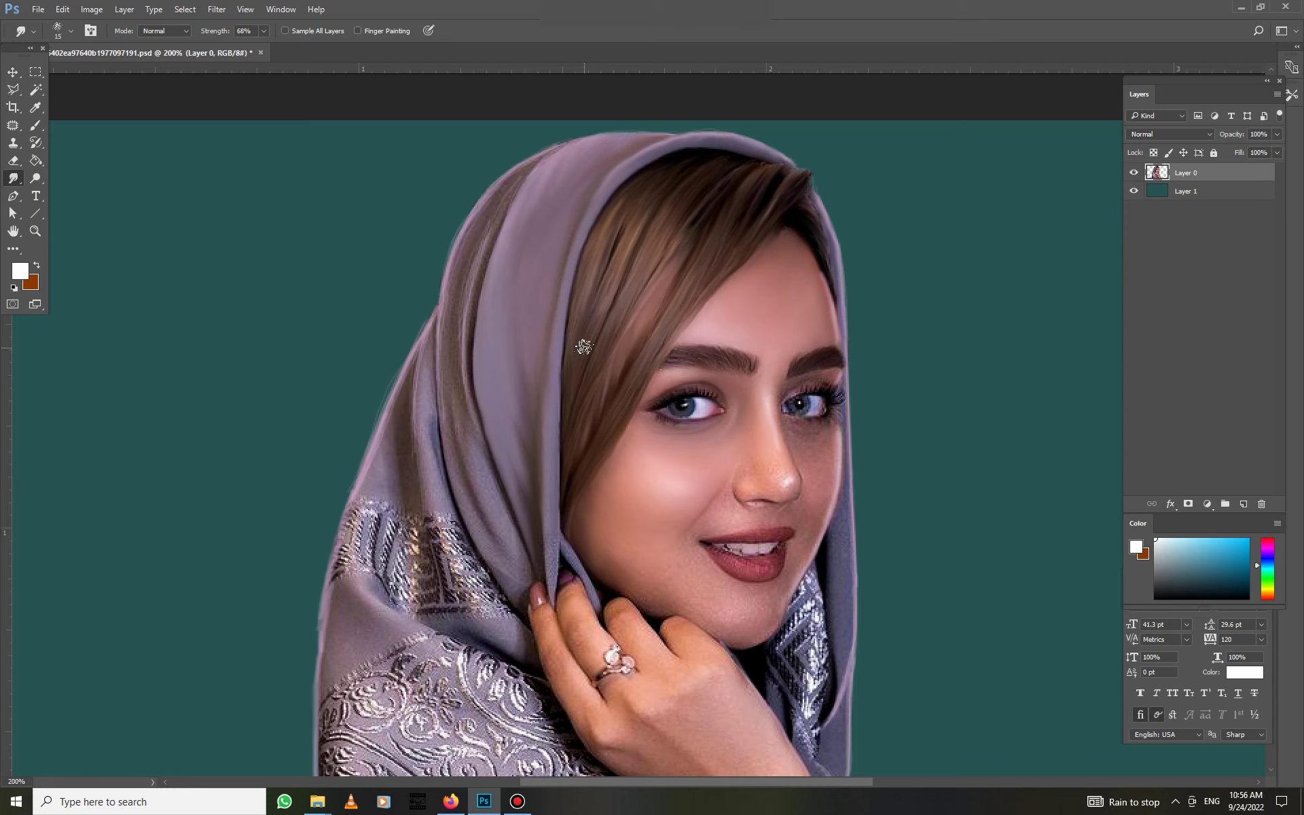
pyautogui.scroll(1, 659, 272)
pyautogui.rightClick(451, 256)
pyautogui.press('Return')
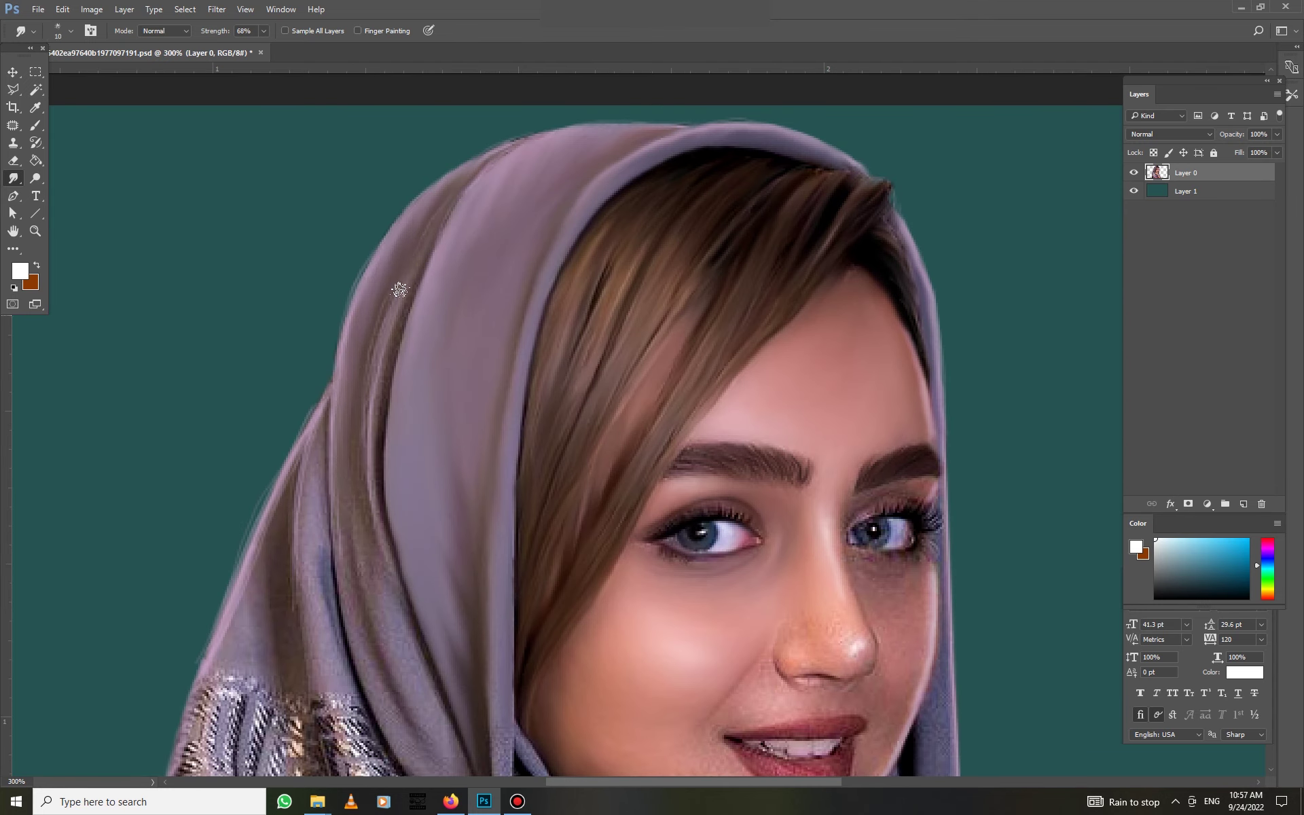
pyautogui.moveTo(355, 515); pyautogui.dragTo(347, 597)
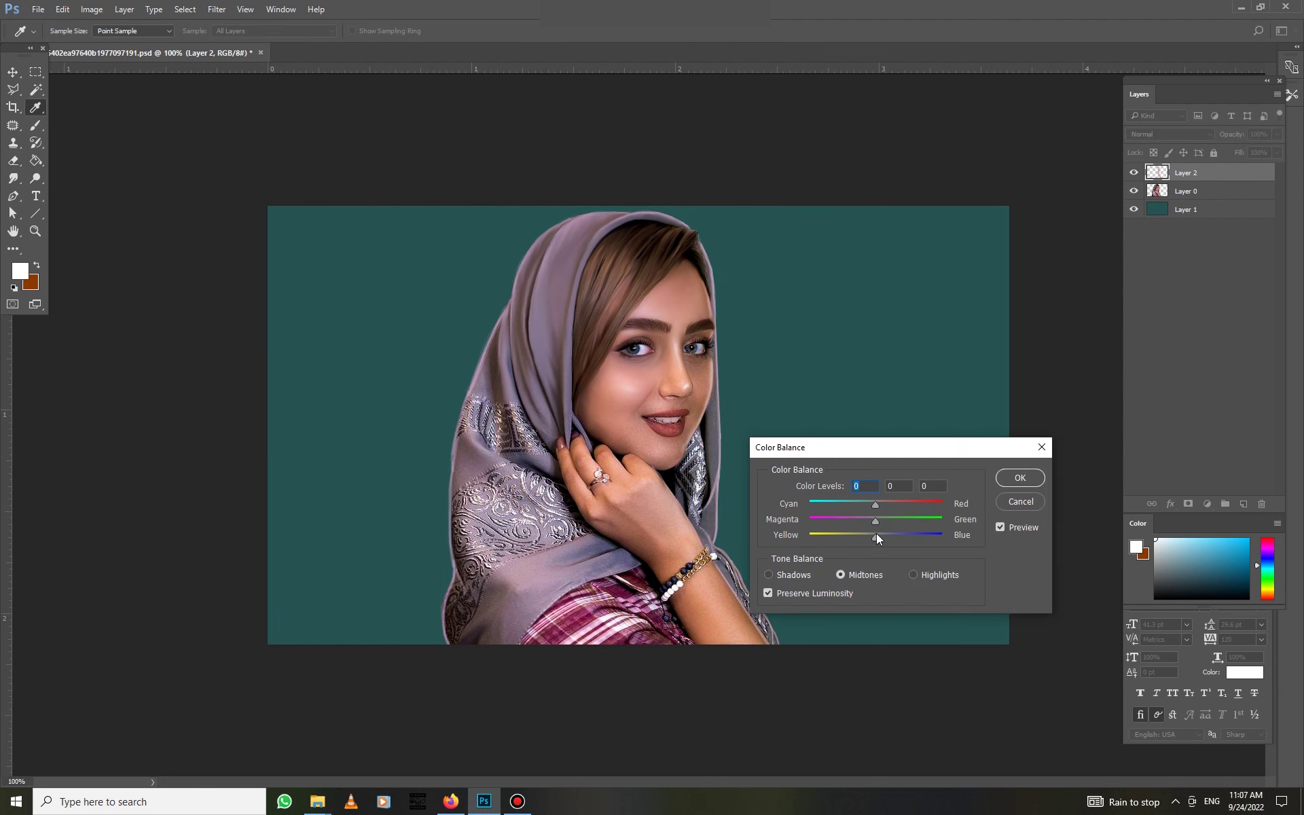
# Duplicate the portrait layer, Layer 0
pyautogui.press('m')
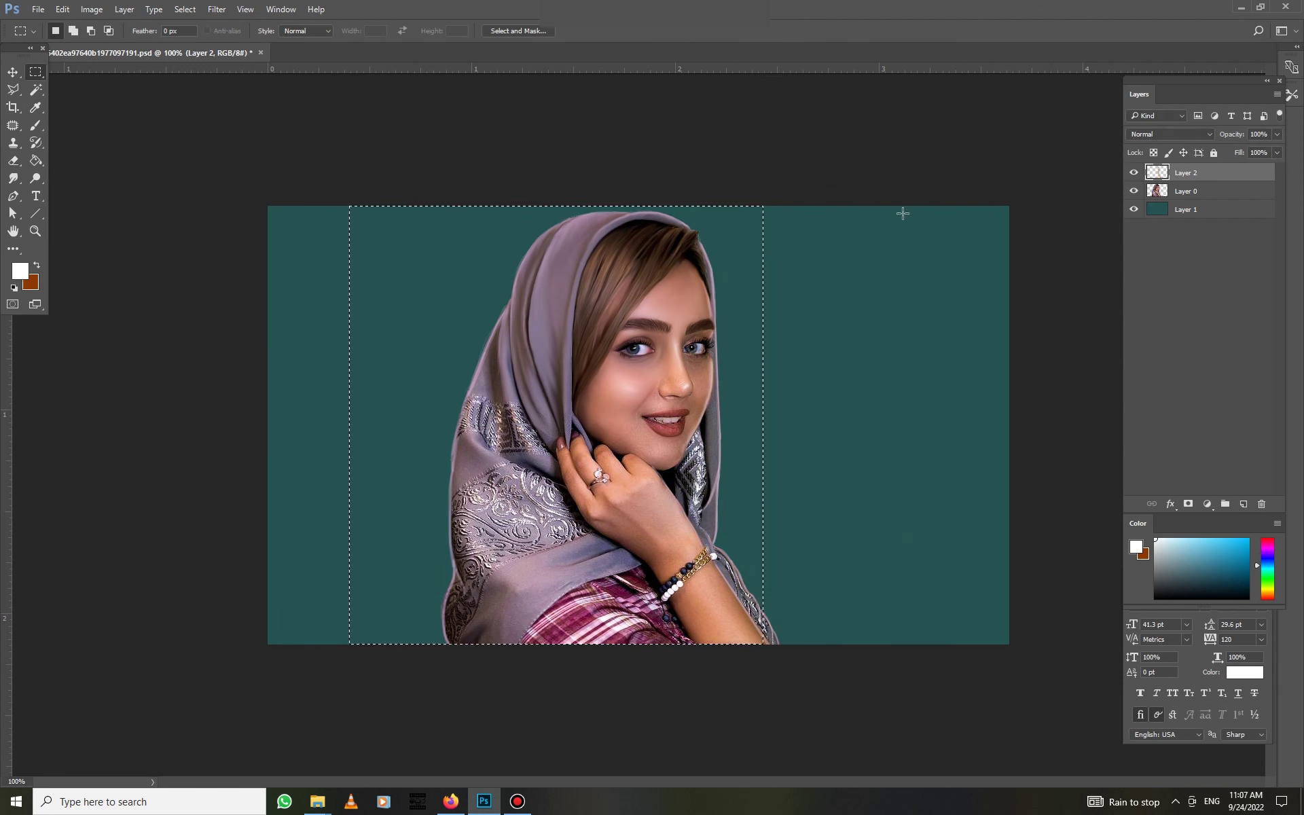
pyautogui.rightClick(813, 282)
pyautogui.click(864, 309)
pyautogui.press('Return')
# Test a Color Balance pass and an eraser stroke over the face, then undo the erase
pyautogui.hotkey('ctrl', 'b')
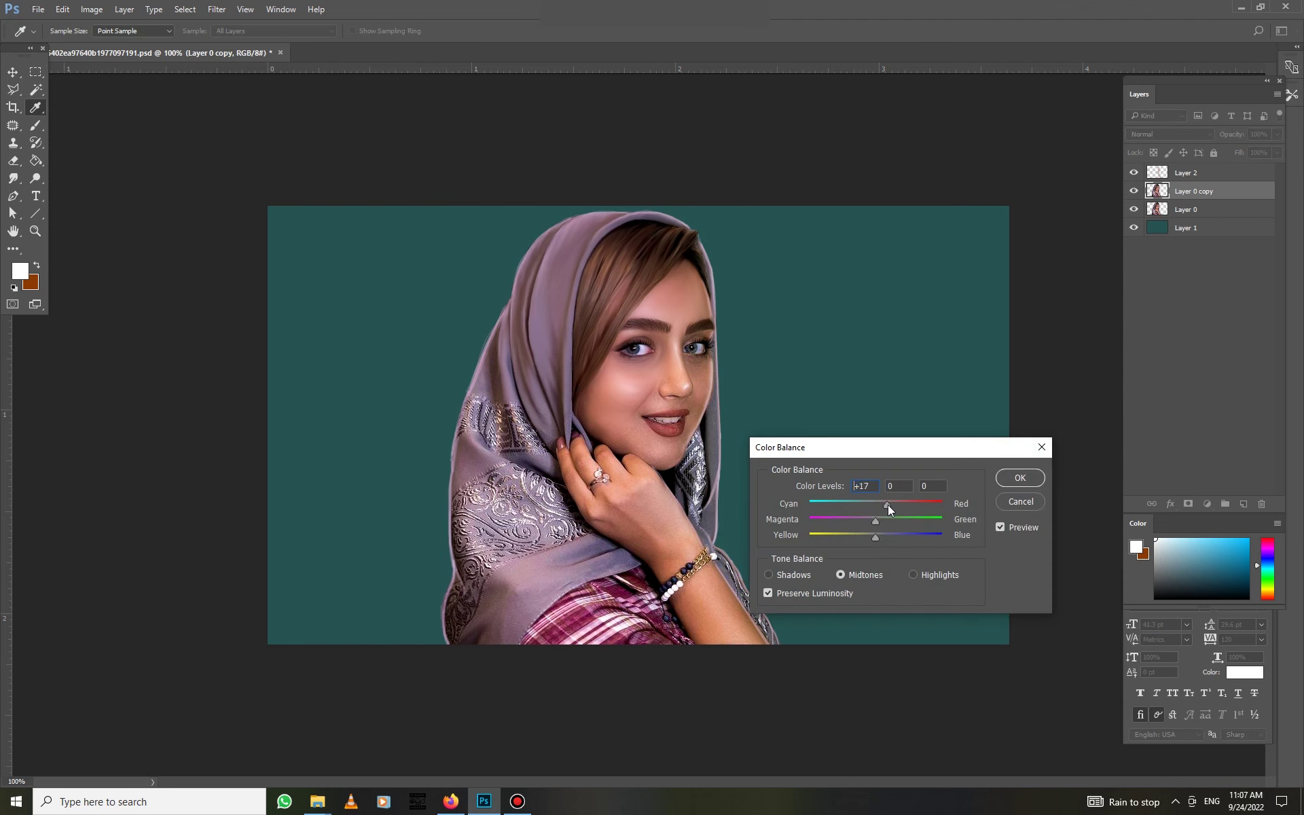
pyautogui.press('Return')
pyautogui.press('e')
pyautogui.click(1186, 209)
pyautogui.moveTo(653, 320); pyautogui.dragTo(598, 312)
pyautogui.rightClick(589, 302)
pyautogui.press('Escape')
pyautogui.press('Return')
# Shift the original portrait layer's Color Balance toward pink to recolour the headscarf
pyautogui.hotkey('ctrl', 'b')
pyautogui.press('Return')
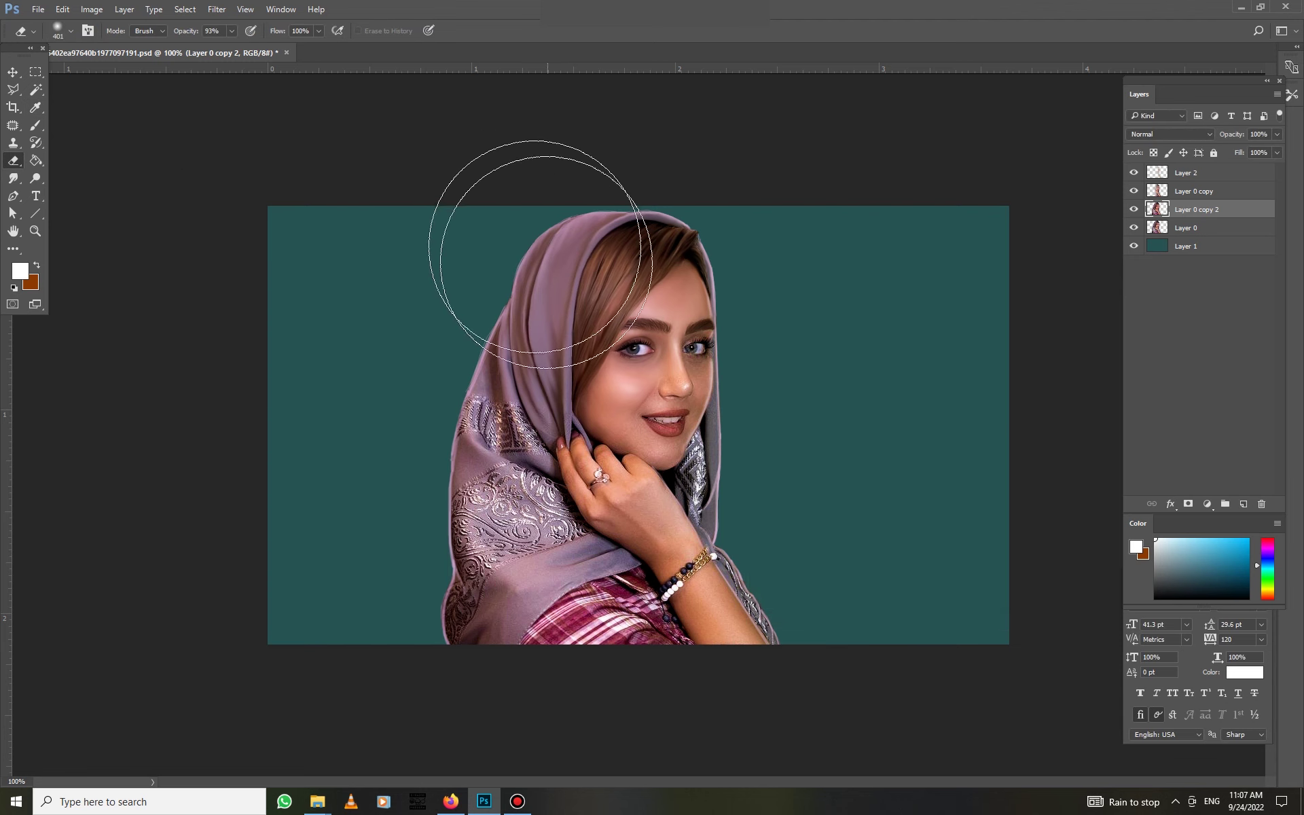
pyautogui.click(1186, 228)
pyautogui.hotkey('ctrl', 'b')
pyautogui.moveTo(873, 537); pyautogui.dragTo(828, 538)
pyautogui.press('Return')
# Nudge the Color Balance yellow–blue value to -5
pyautogui.hotkey('alt', ']')
pyautogui.hotkey('ctrl', 'b')
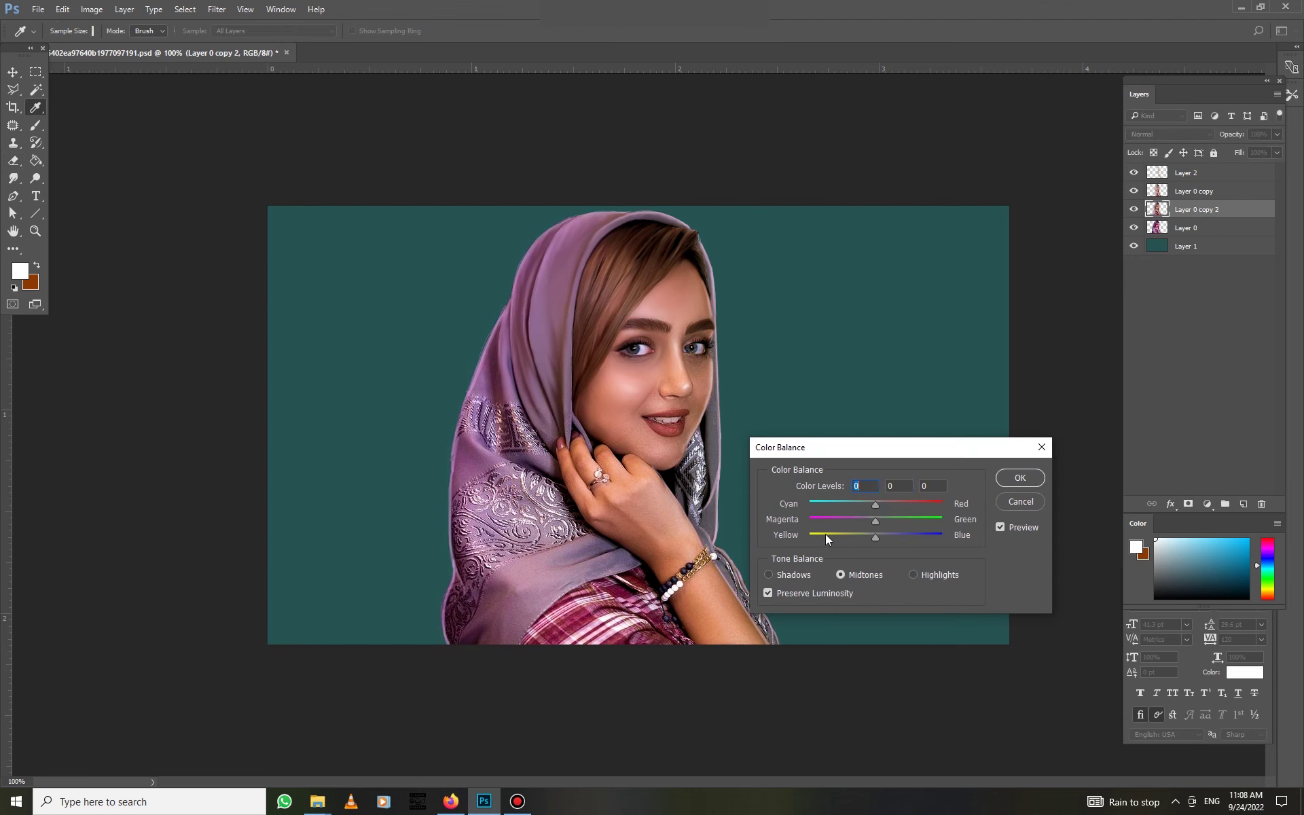
pyautogui.press('Return')
pyautogui.hotkey('alt', ']')
pyautogui.hotkey('alt', ']')
pyautogui.hotkey('ctrl', 'b')
pyautogui.moveTo(882, 539); pyautogui.dragTo(877, 541)
pyautogui.press('Return')
# Merge the adjusted copies back down into a single Layer 0
pyautogui.hotkey('ctrl', 'm')
pyautogui.press('Escape')
pyautogui.hotkey('ctrl', 'e')
pyautogui.hotkey('ctrl', 'e')
pyautogui.press('e')
pyautogui.hotkey('ctrl', 'e')
pyautogui.scroll(1, 640, 241)
pyautogui.scroll(1, 639, 241)
# Lightly paint along the headscarf edge with the Brush at 28% opacity
pyautogui.press('b')
pyautogui.press('2')
pyautogui.press('8')
pyautogui.moveTo(488, 163)
pyautogui.mouseDown()
pyautogui.moveTo(328, 254)
pyautogui.moveTo(271, 393)
pyautogui.mouseUp()
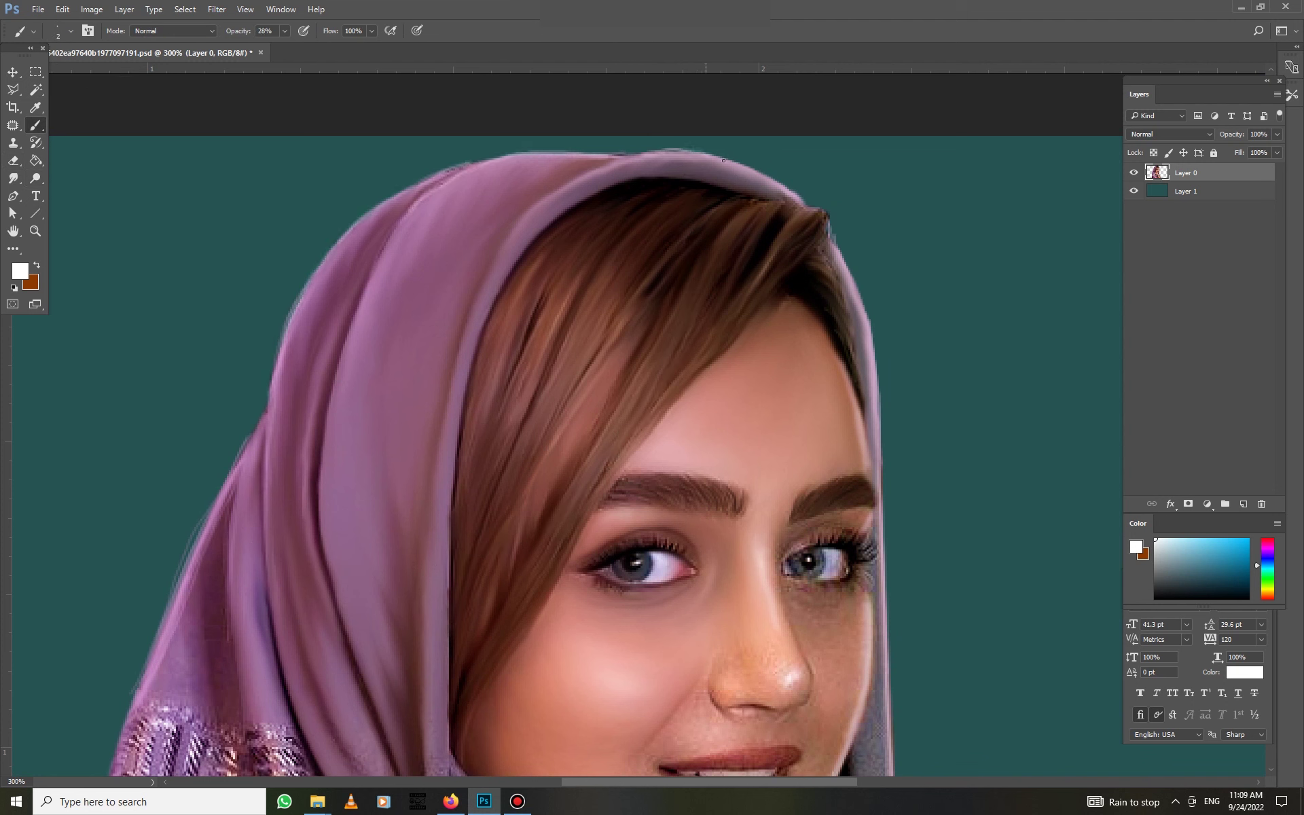
# Smudge the skin over the nose, cheeks and chin at 42% strength
pyautogui.rightClick(804, 226)
pyautogui.press('Escape')
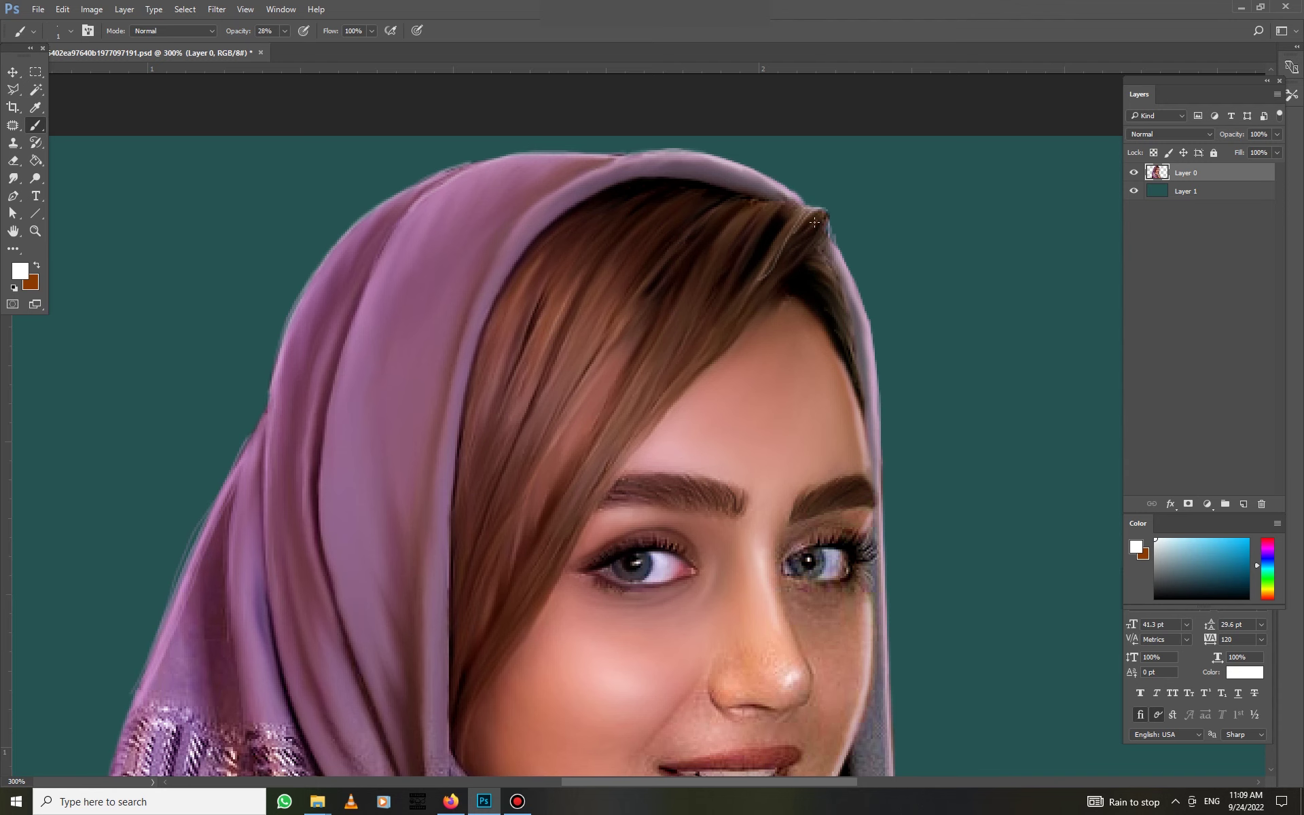
pyautogui.hotkey('ctrl', '1')
pyautogui.scroll(2, 713, 385)
pyautogui.press('r')
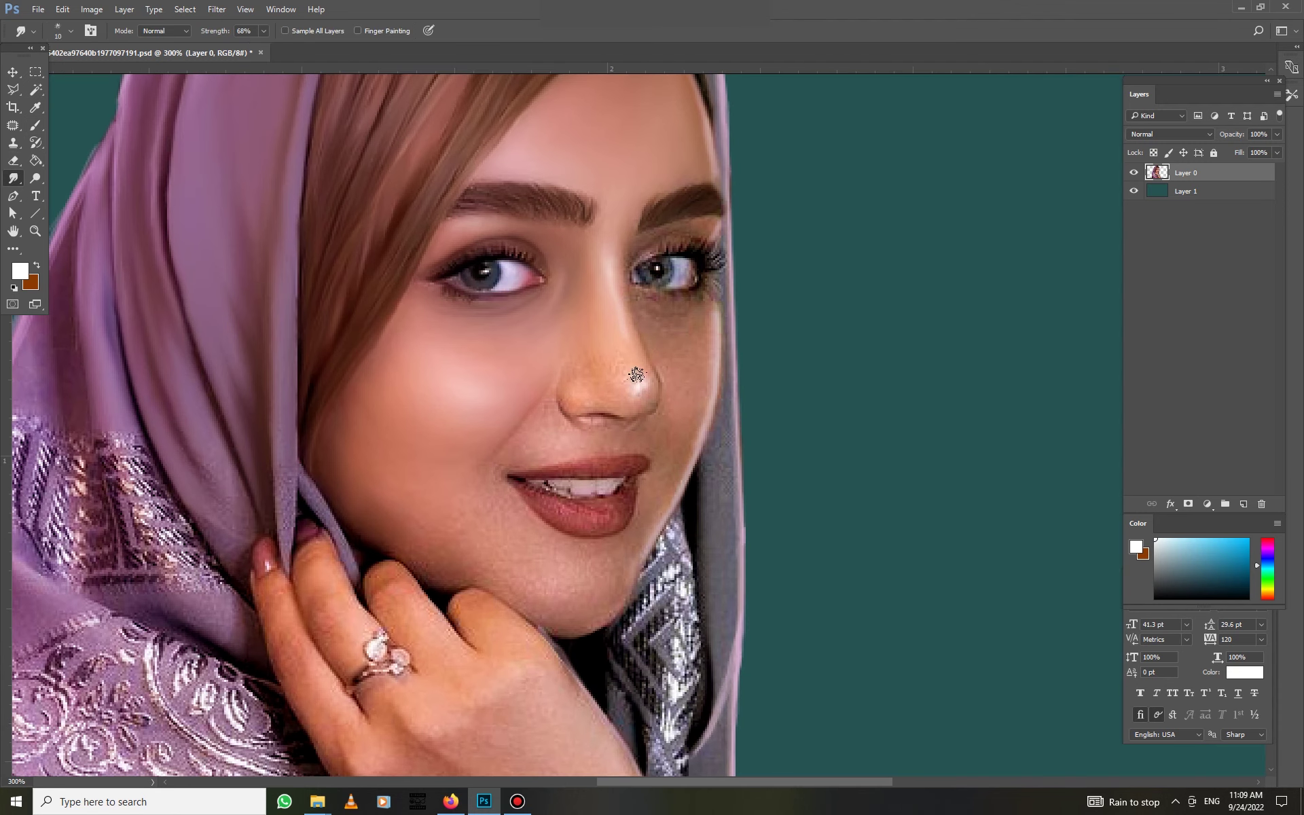
pyautogui.scroll(1, 619, 275)
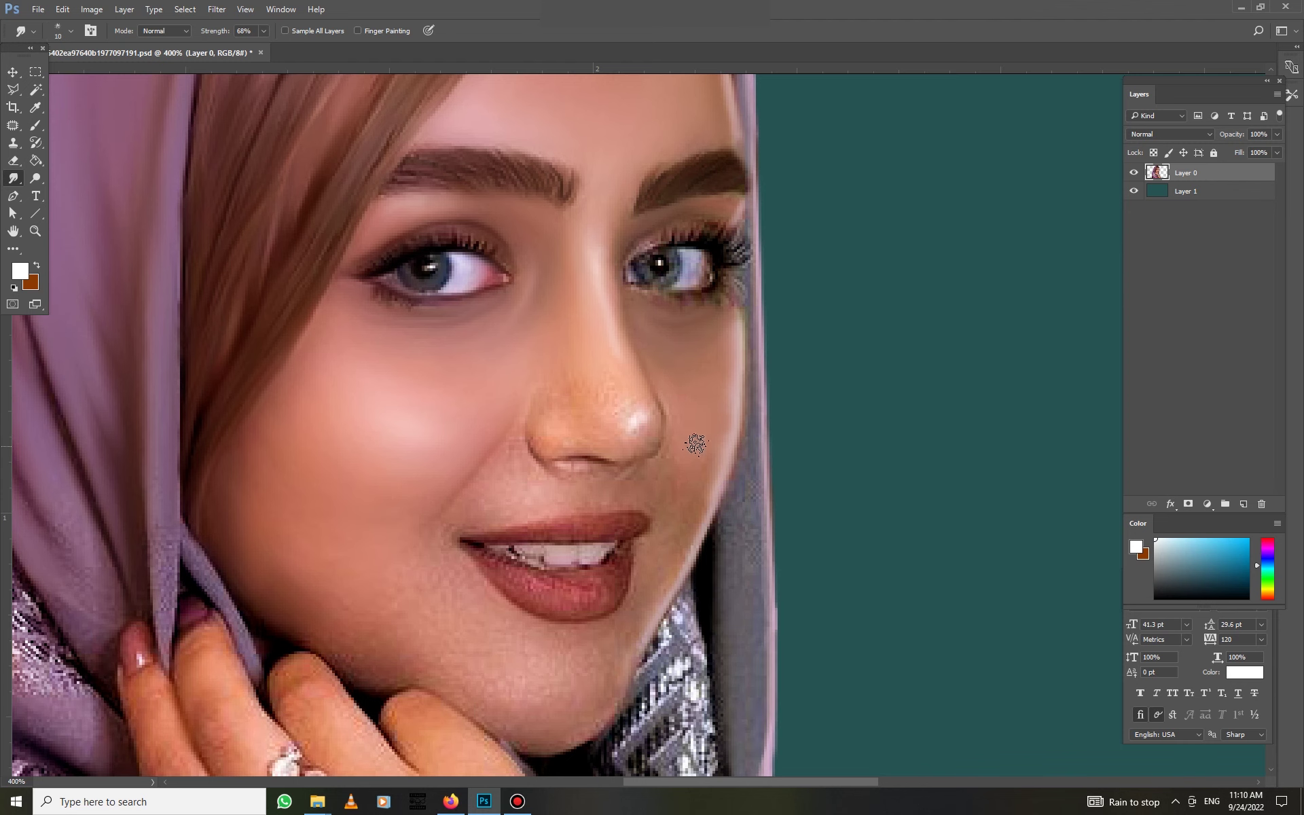
pyautogui.moveTo(706, 348); pyautogui.dragTo(726, 232)
pyautogui.moveTo(273, 32); pyautogui.dragTo(246, 49)
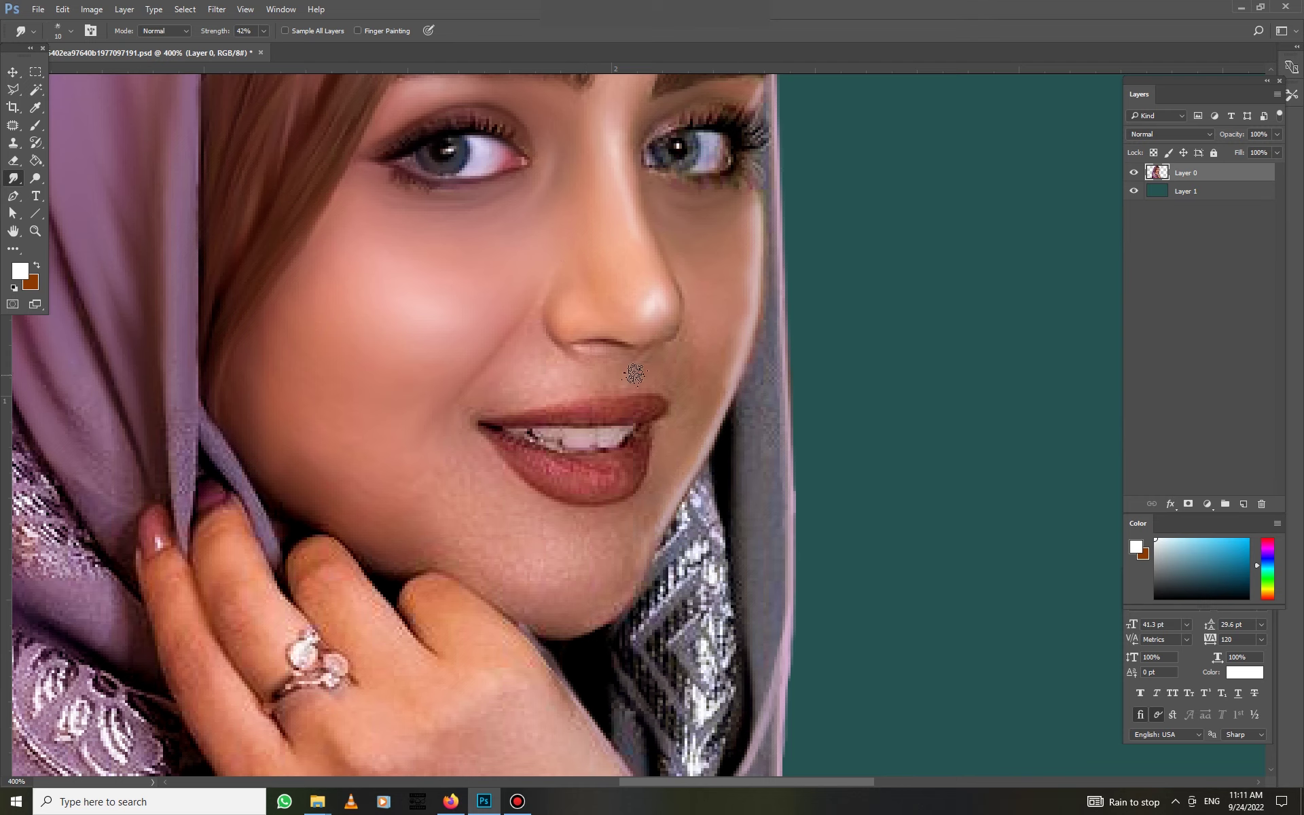
pyautogui.scroll(-1, 642, 506)
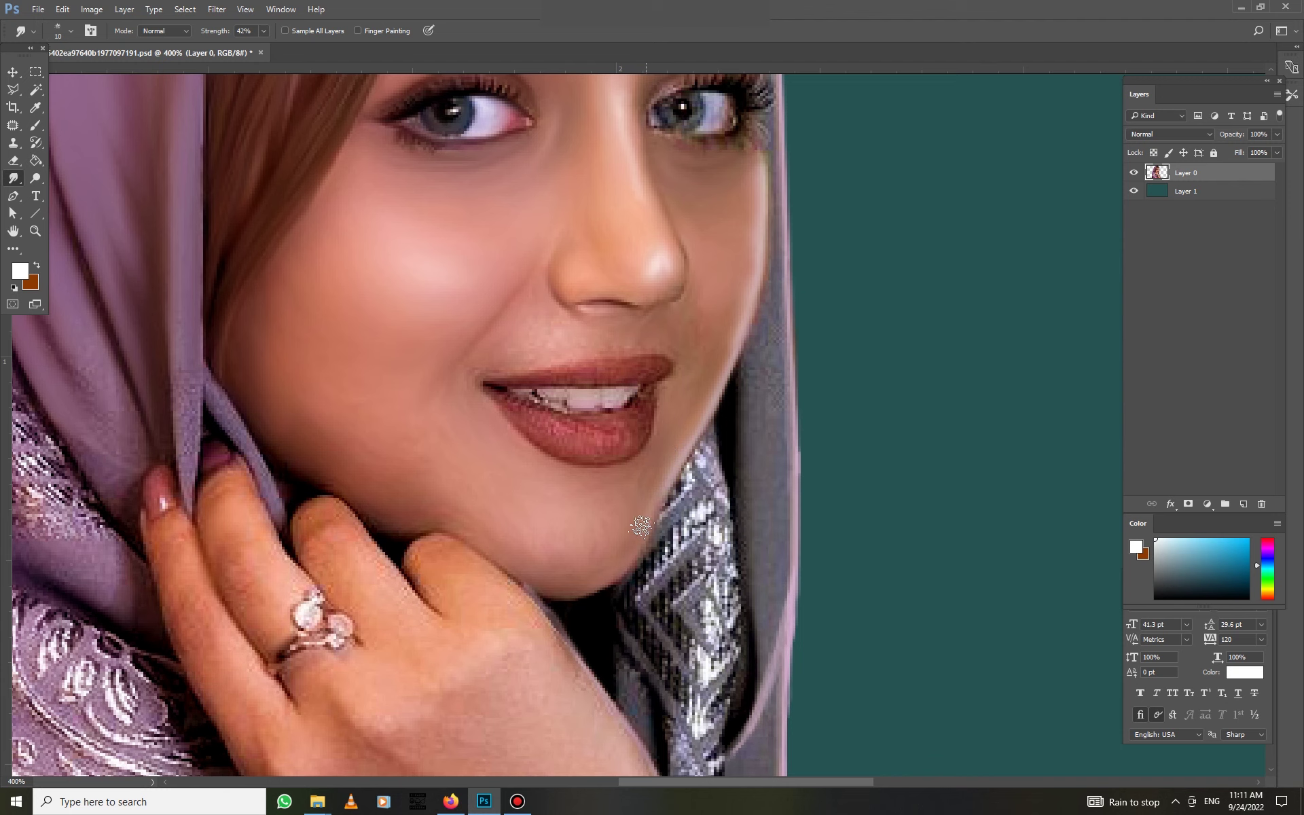
# Set up the Clone Stamp with a soft 53 px brush at 36% opacity
pyautogui.press('s')
pyautogui.rightClick(617, 489)
pyautogui.press('Return')
pyautogui.press('3')
pyautogui.press('6')
pyautogui.rightClick(428, 361)
pyautogui.press('Return')
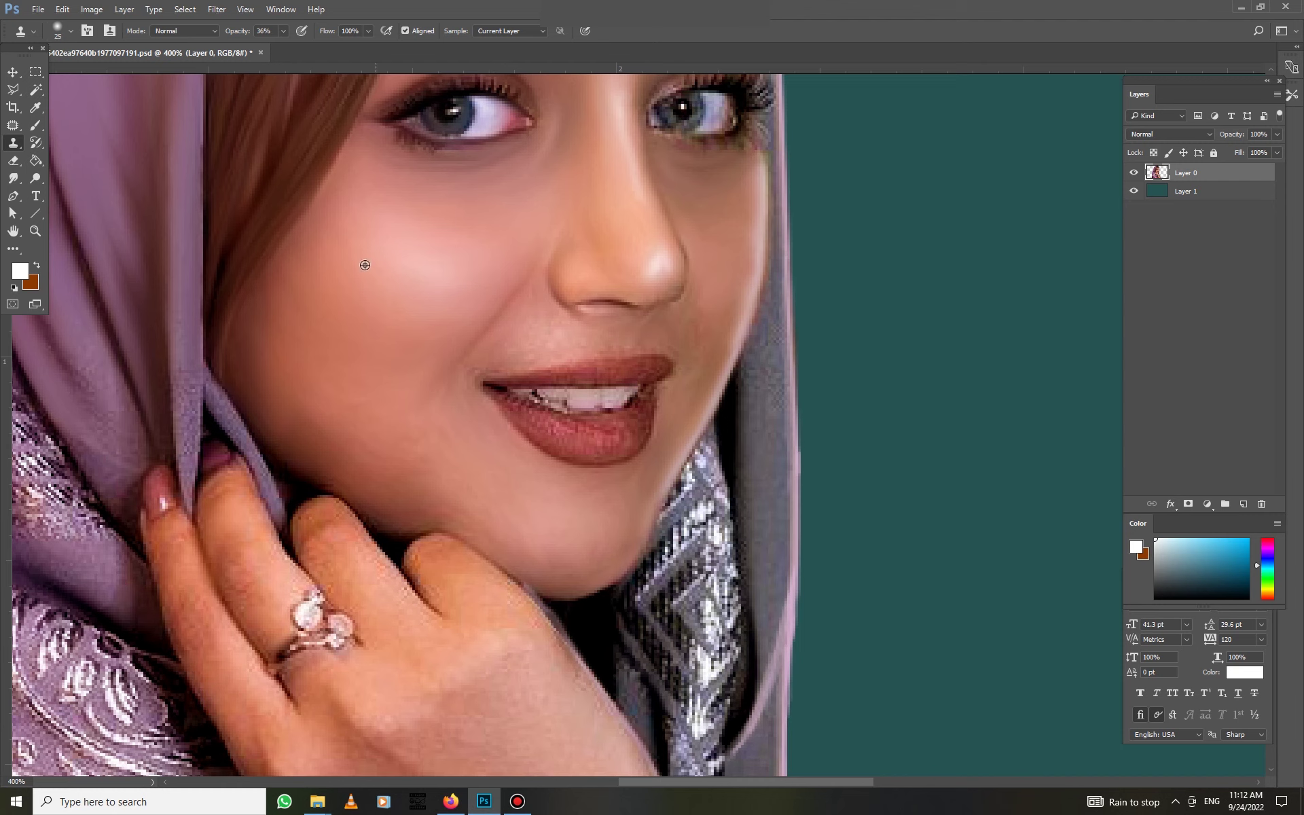
# Clone smoother skin across the cheek toward the chin, shrinking the brush to 18 px
pyautogui.moveTo(366, 271); pyautogui.dragTo(478, 244)
pyautogui.moveTo(302, 367); pyautogui.dragTo(547, 535)
pyautogui.moveTo(801, 279); pyautogui.dragTo(805, 279)
pyautogui.click(732, 276)
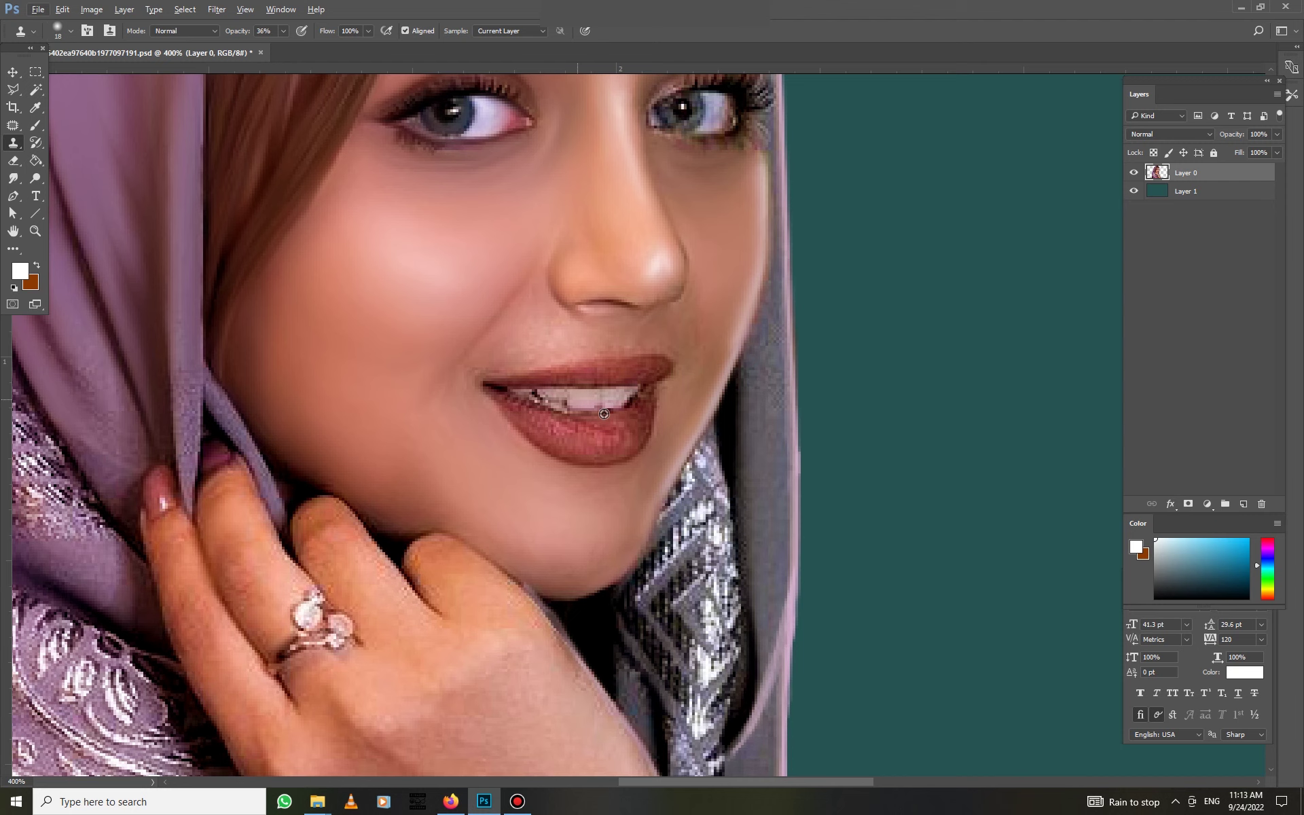
# Smudge the silver scarf pattern near the hand and neck at 56% strength
pyautogui.press('r')
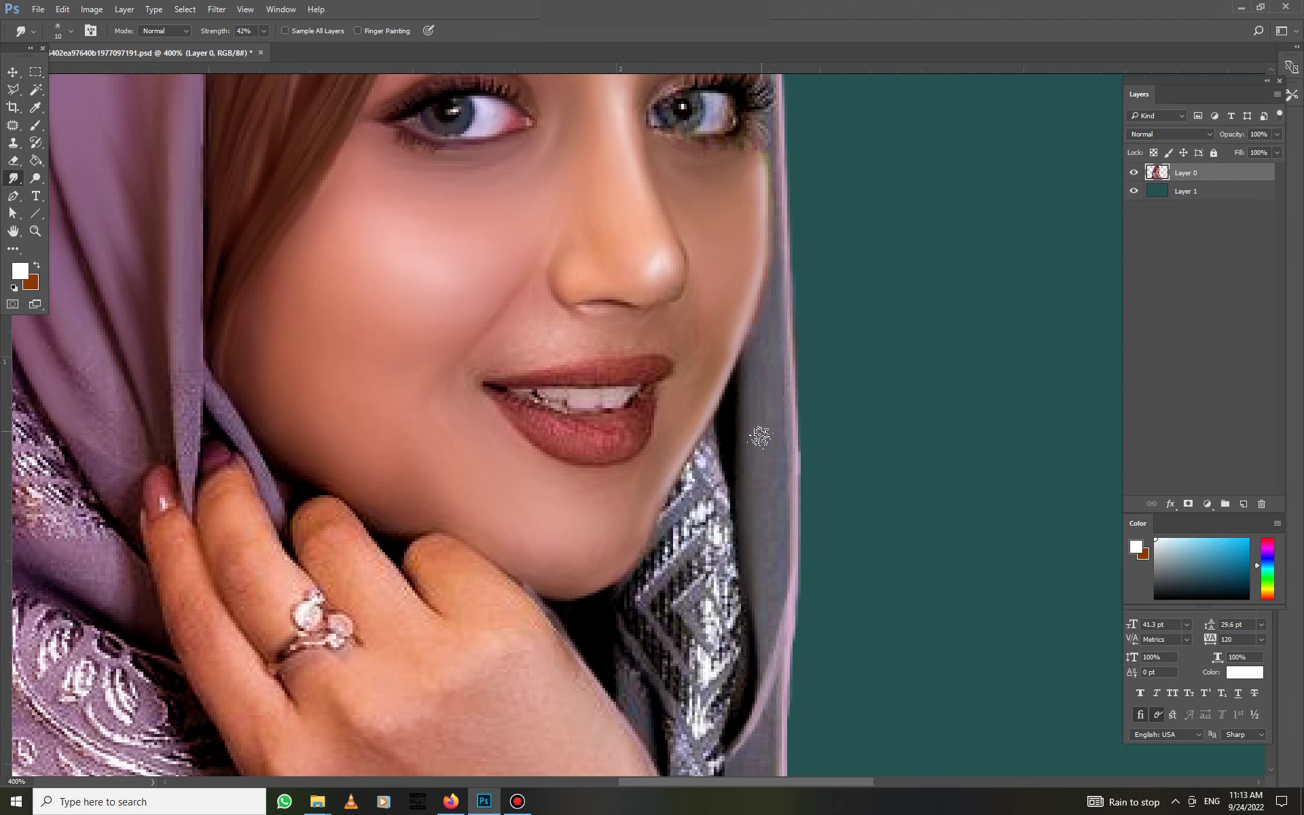
pyautogui.press('5')
pyautogui.press('6')
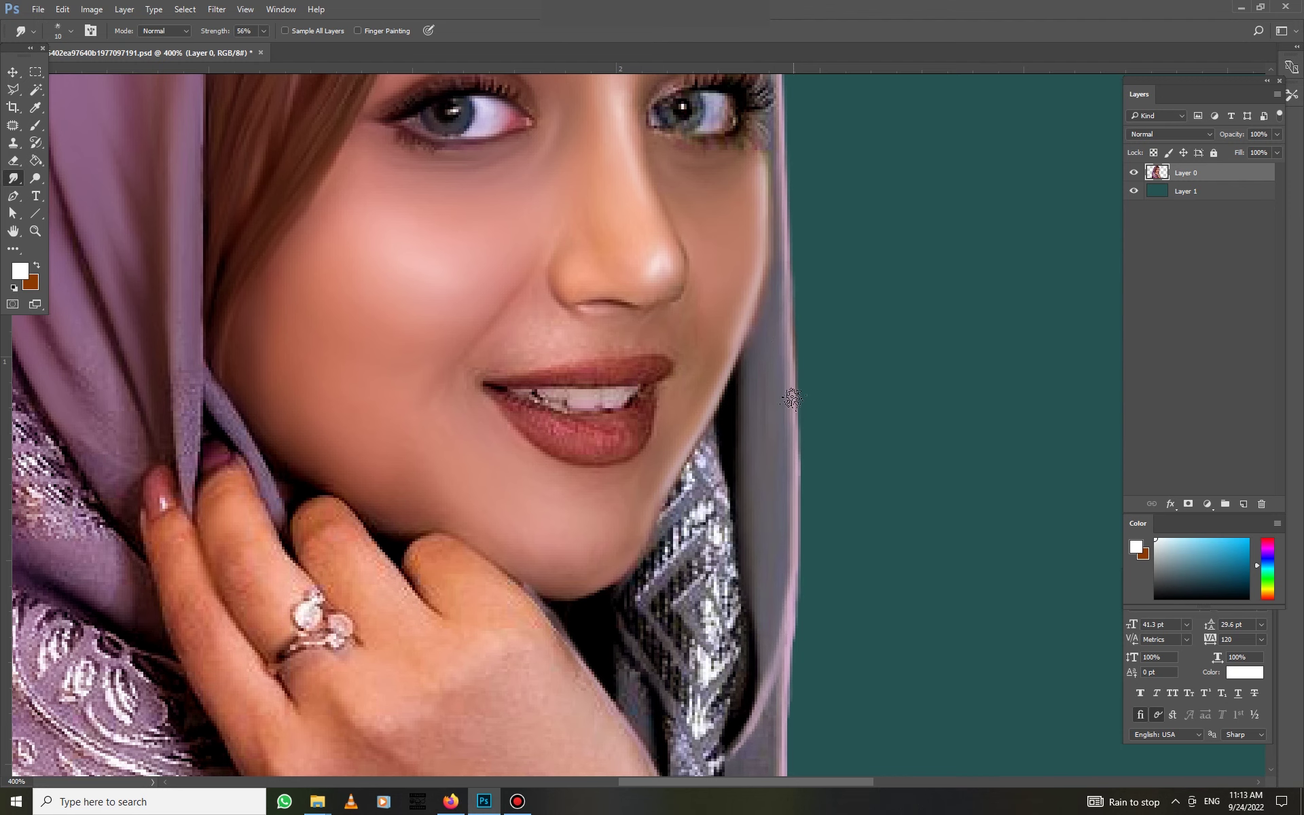
pyautogui.moveTo(832, 482); pyautogui.dragTo(820, 275)
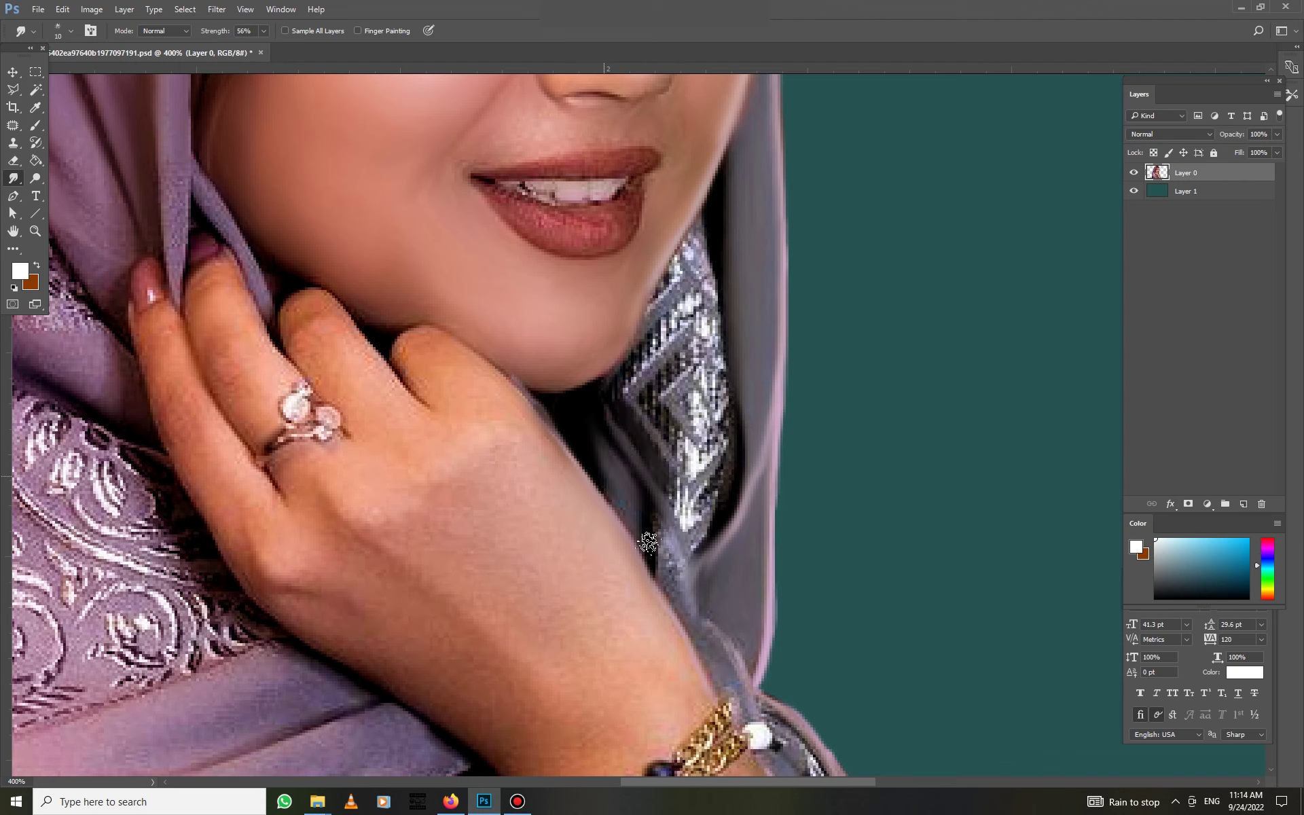
pyautogui.moveTo(662, 469)
pyautogui.mouseDown()
pyautogui.moveTo(679, 496)
pyautogui.moveTo(693, 616)
pyautogui.moveTo(730, 445)
pyautogui.moveTo(706, 537)
pyautogui.moveTo(700, 442)
pyautogui.moveTo(644, 409)
pyautogui.moveTo(680, 380)
pyautogui.moveTo(652, 319)
pyautogui.moveTo(618, 391)
pyautogui.moveTo(687, 299)
pyautogui.mouseUp()
pyautogui.moveTo(689, 350)
pyautogui.mouseDown()
pyautogui.moveTo(689, 272)
pyautogui.moveTo(656, 319)
pyautogui.moveTo(691, 258)
pyautogui.moveTo(707, 286)
pyautogui.moveTo(710, 367)
pyautogui.moveTo(690, 476)
pyautogui.moveTo(704, 544)
pyautogui.mouseUp()
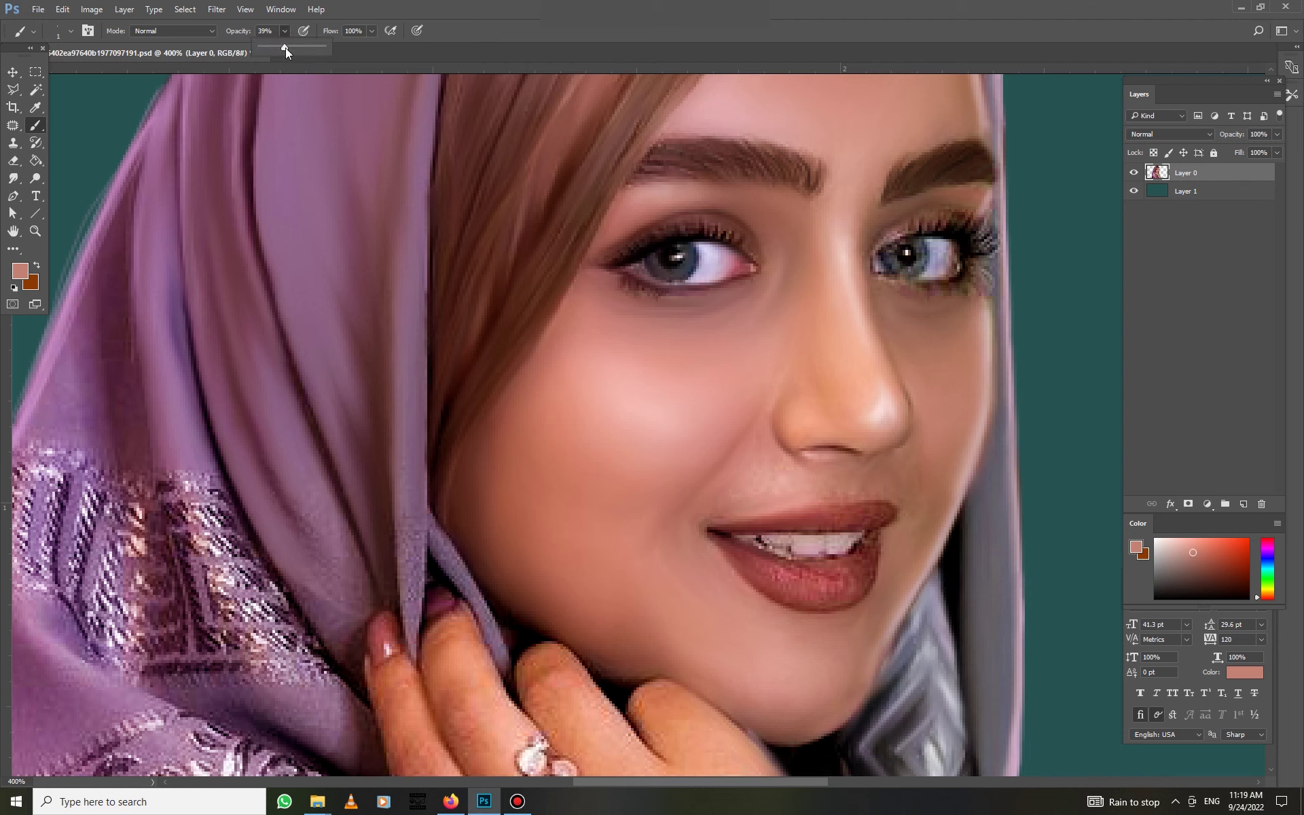
# Paint thin white hair strands onto the teal background with a 10%-opacity brush
pyautogui.click(20, 271)
pyautogui.click(445, 498)
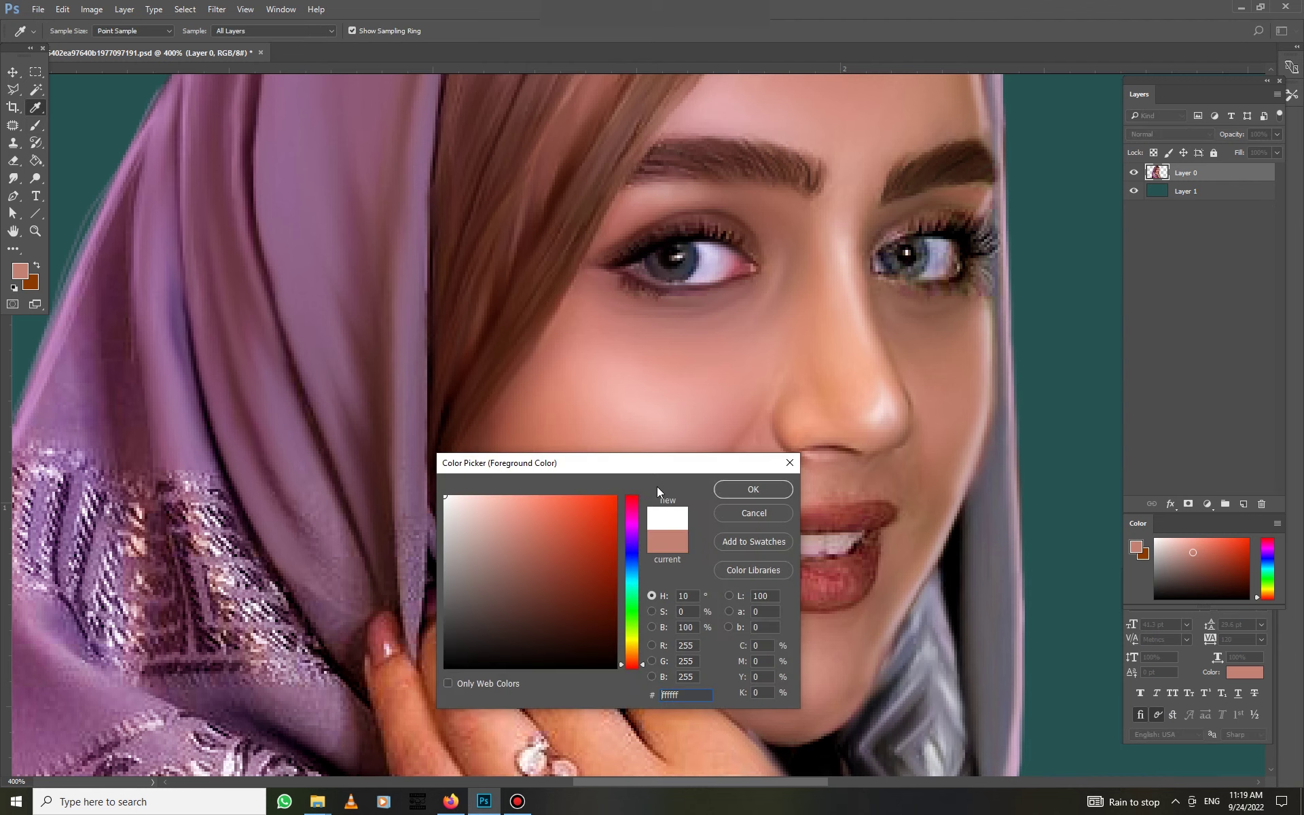
pyautogui.click(754, 489)
pyautogui.press('1')
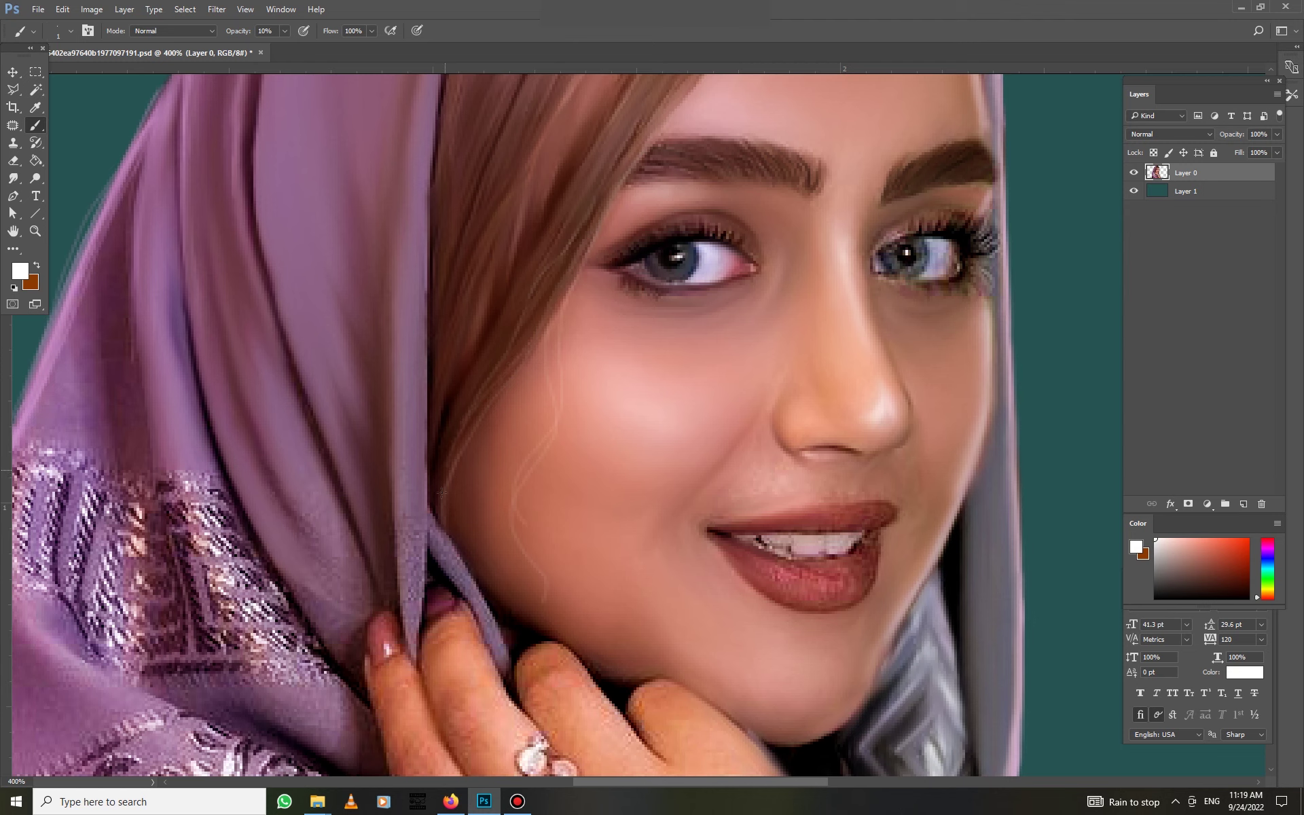
pyautogui.moveTo(512, 385); pyautogui.dragTo(422, 455)
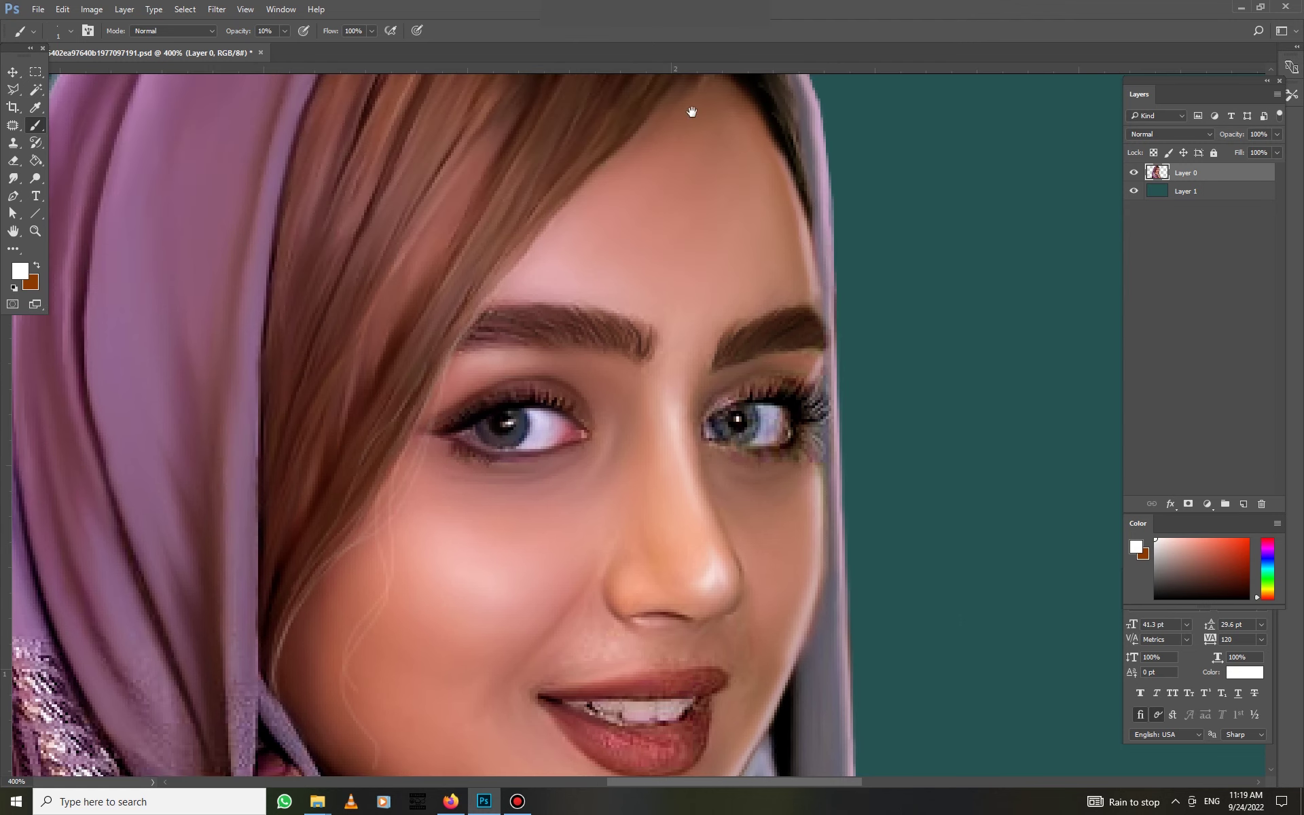
pyautogui.moveTo(691, 111); pyautogui.dragTo(647, 186)
pyautogui.moveTo(763, 210); pyautogui.dragTo(845, 469)
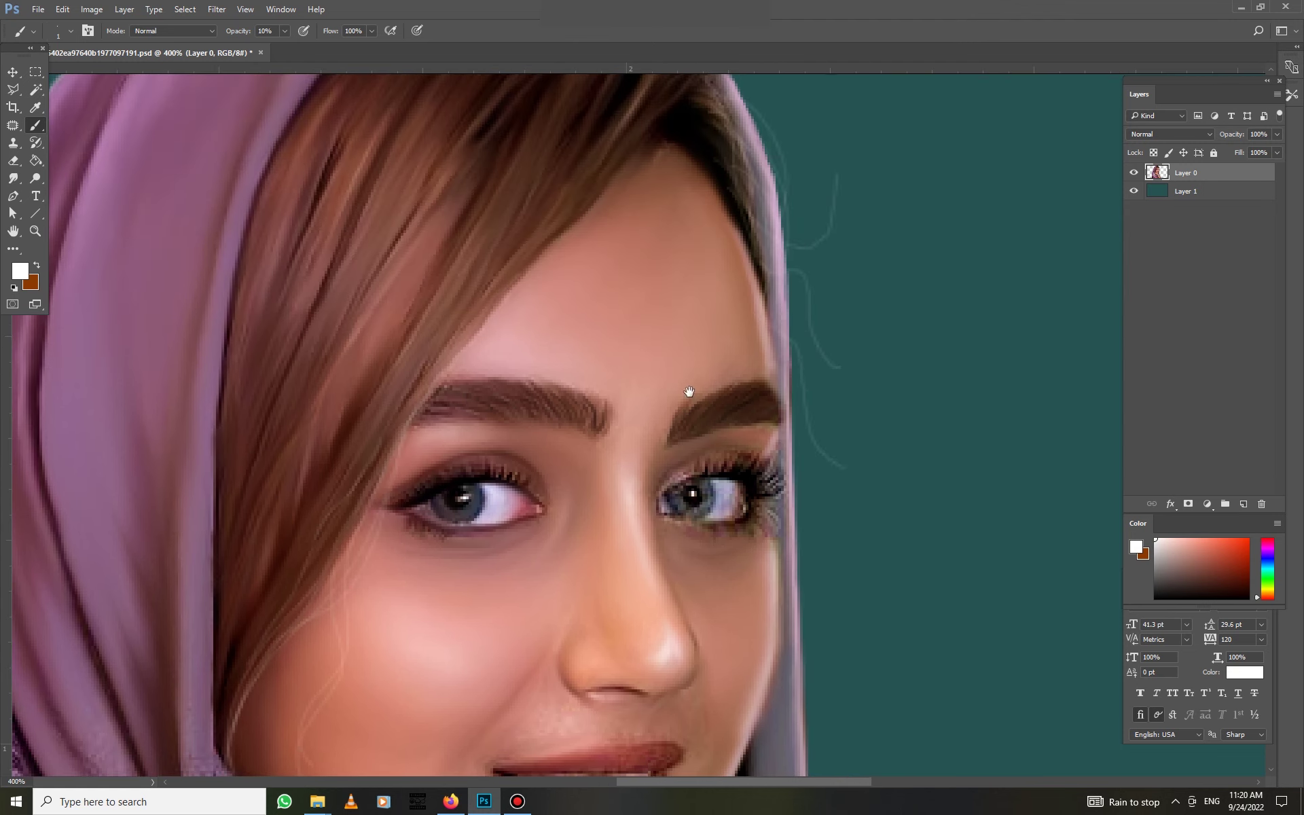
pyautogui.scroll(-2, 747, 317)
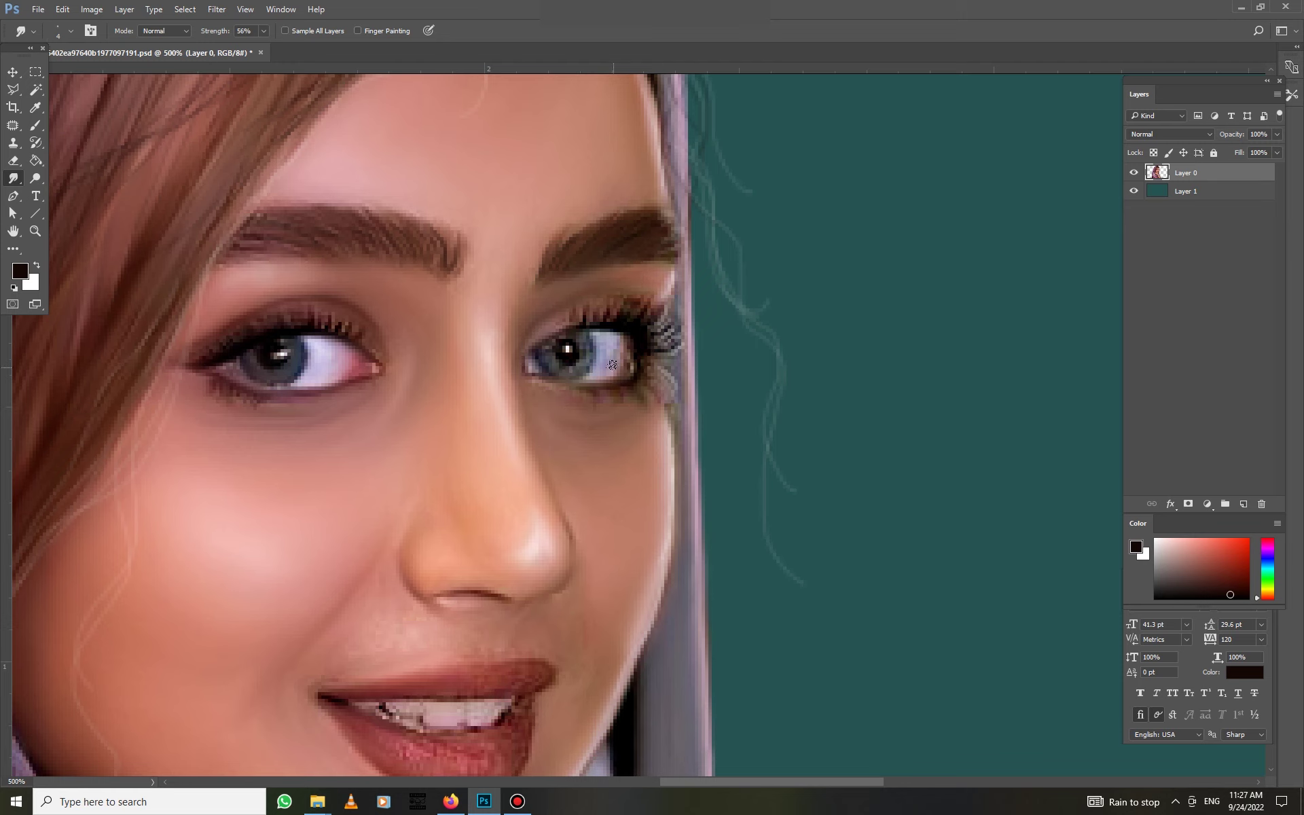
# Smudge around the eyes and eyebrows, raising strength from 66% to 75%
pyautogui.rightClick(564, 331)
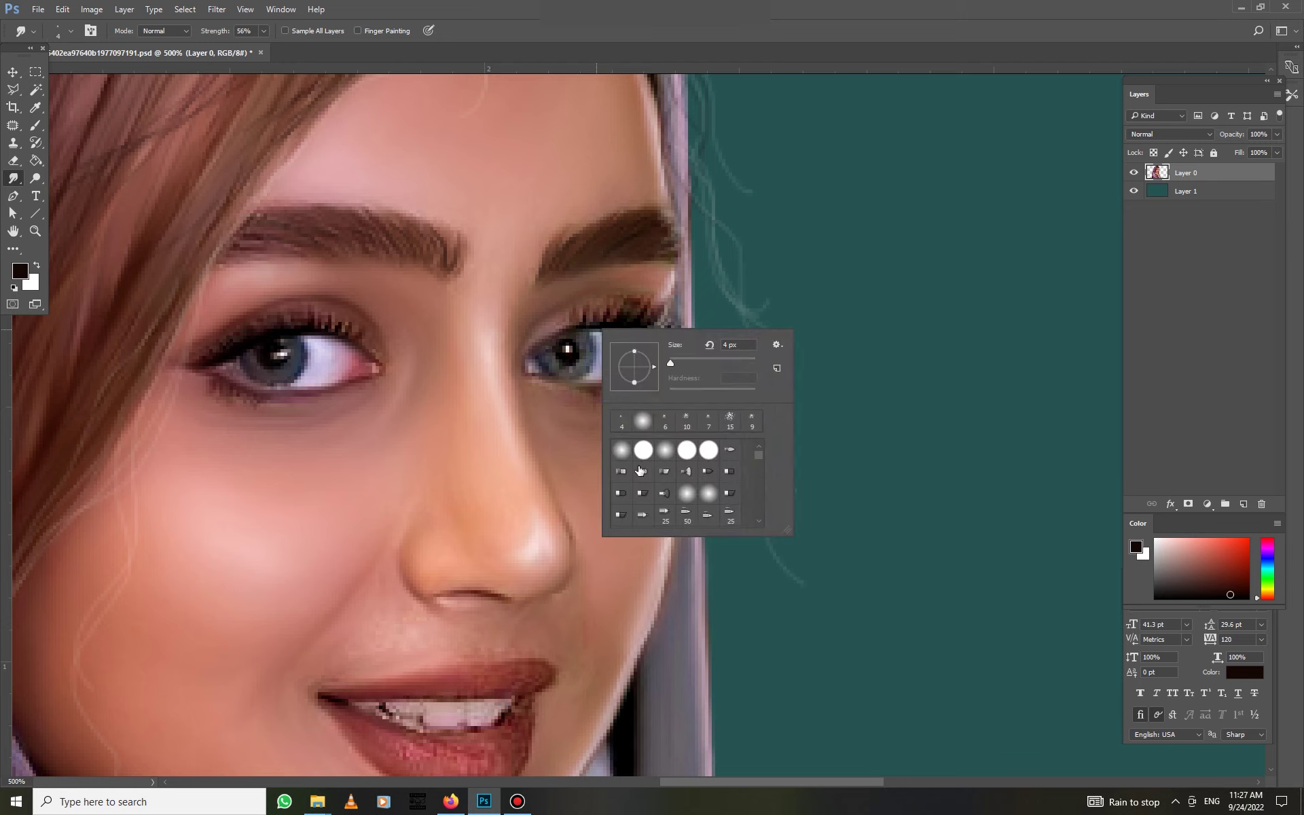
pyautogui.press('6')
pyautogui.press('6')
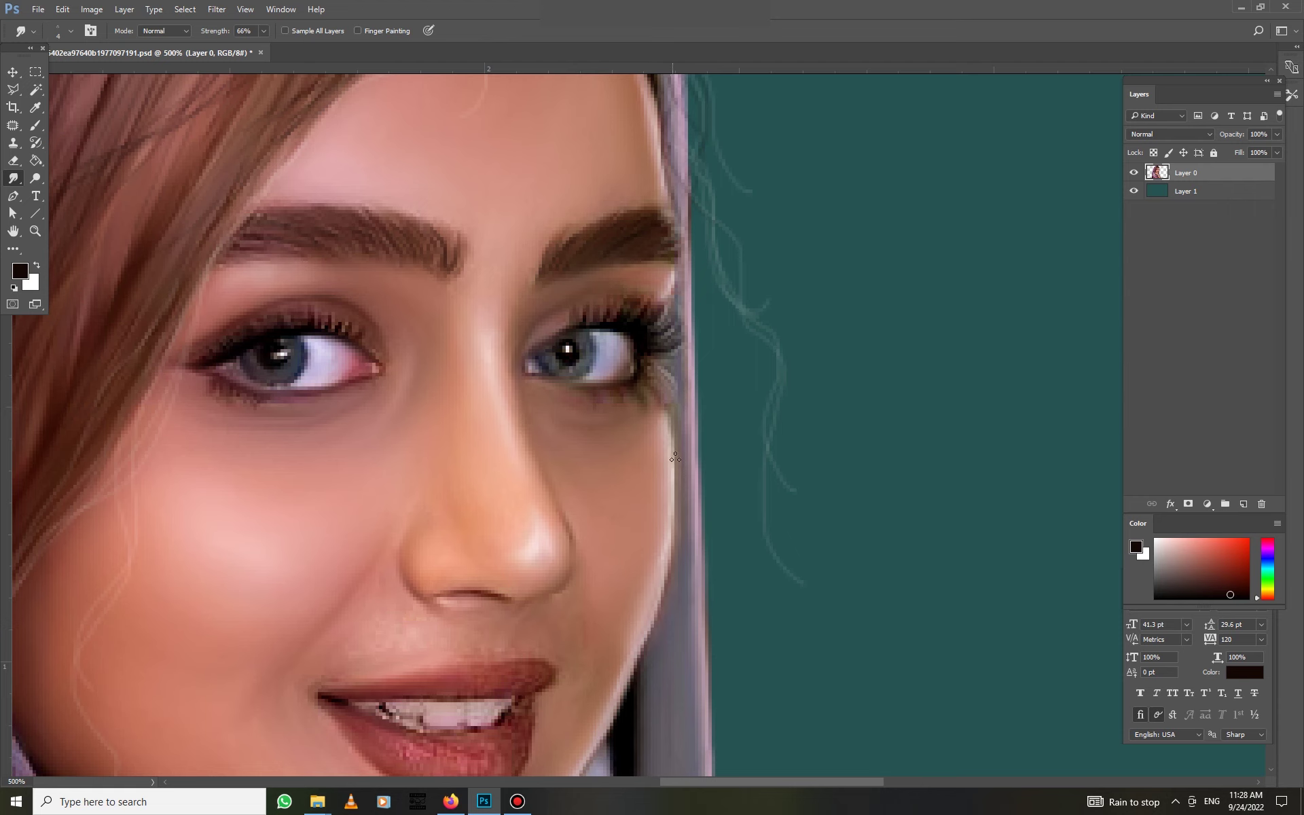
pyautogui.moveTo(674, 530); pyautogui.dragTo(660, 292)
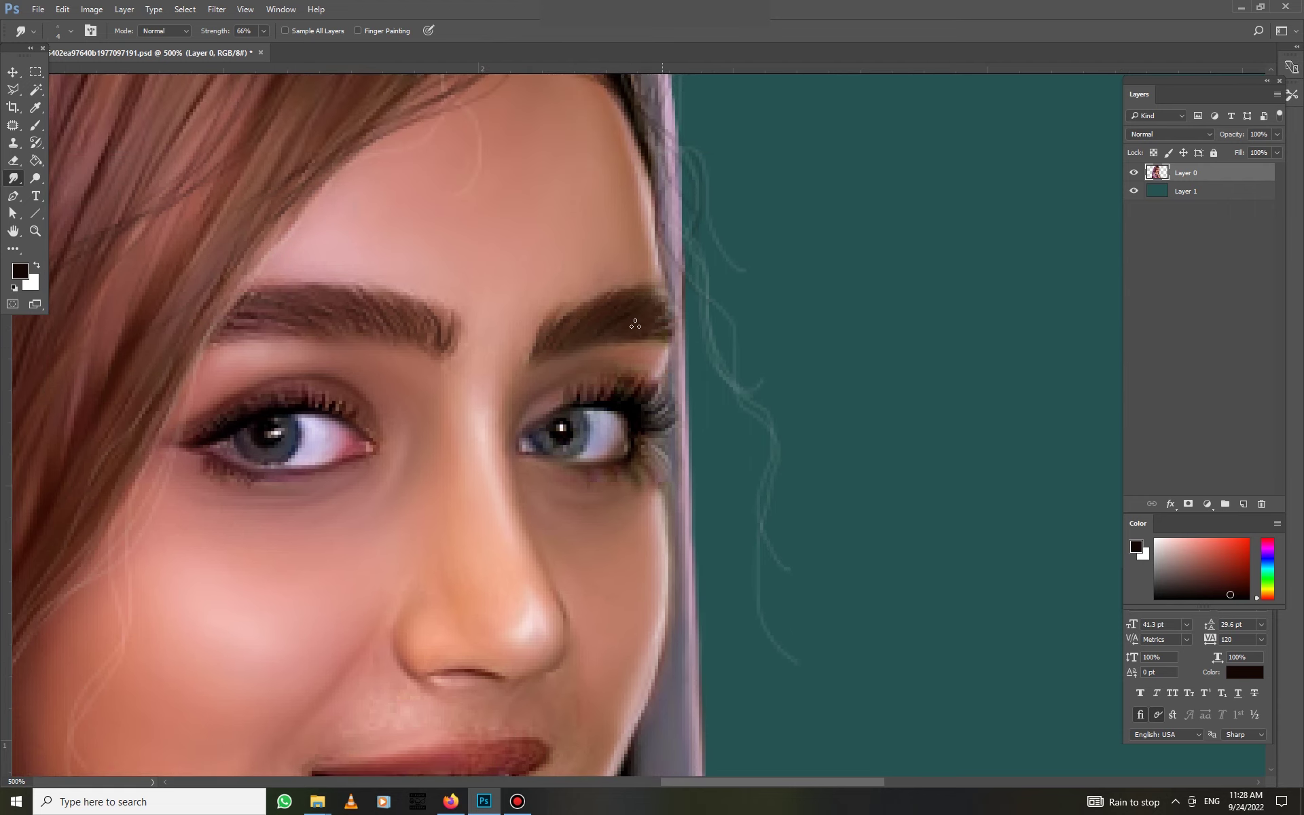
pyautogui.moveTo(661, 373); pyautogui.dragTo(693, 397)
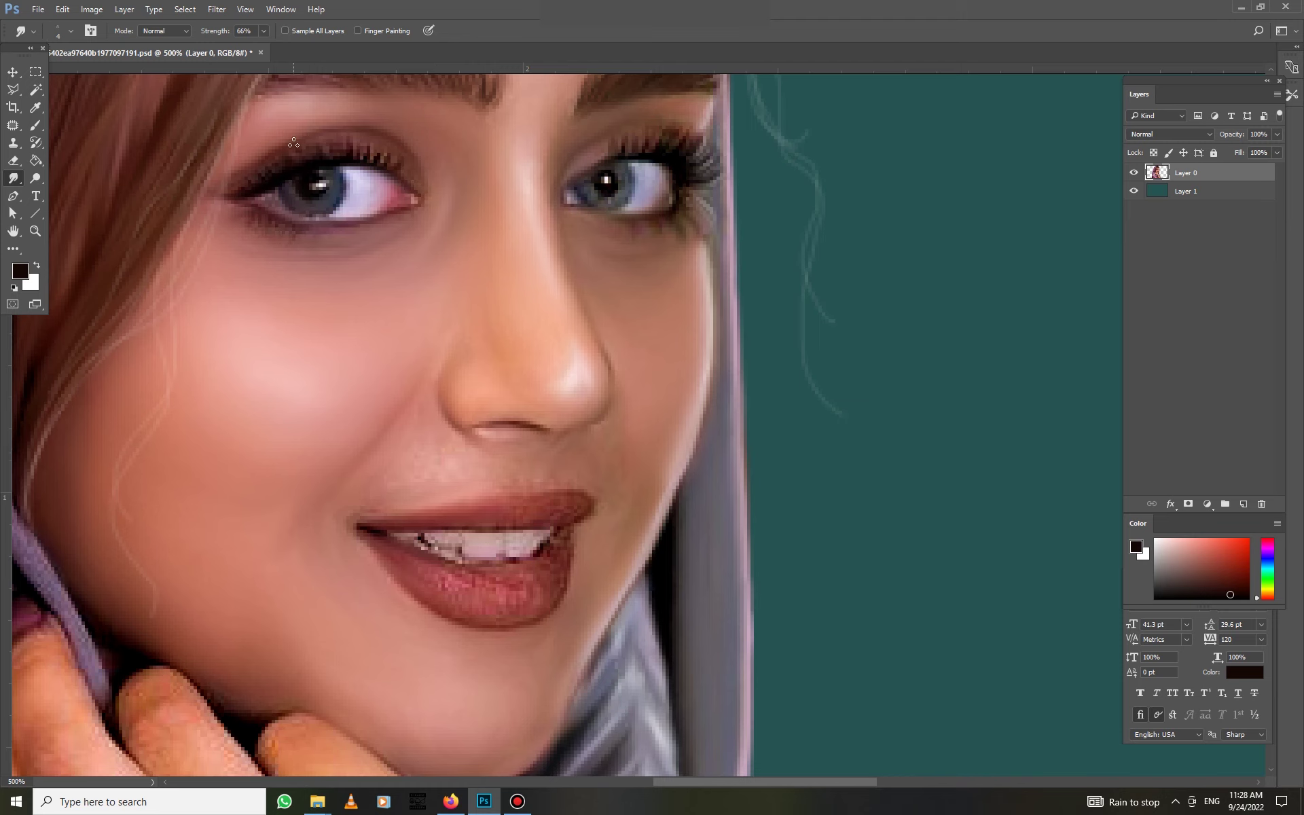
pyautogui.press('7')
pyautogui.press('5')
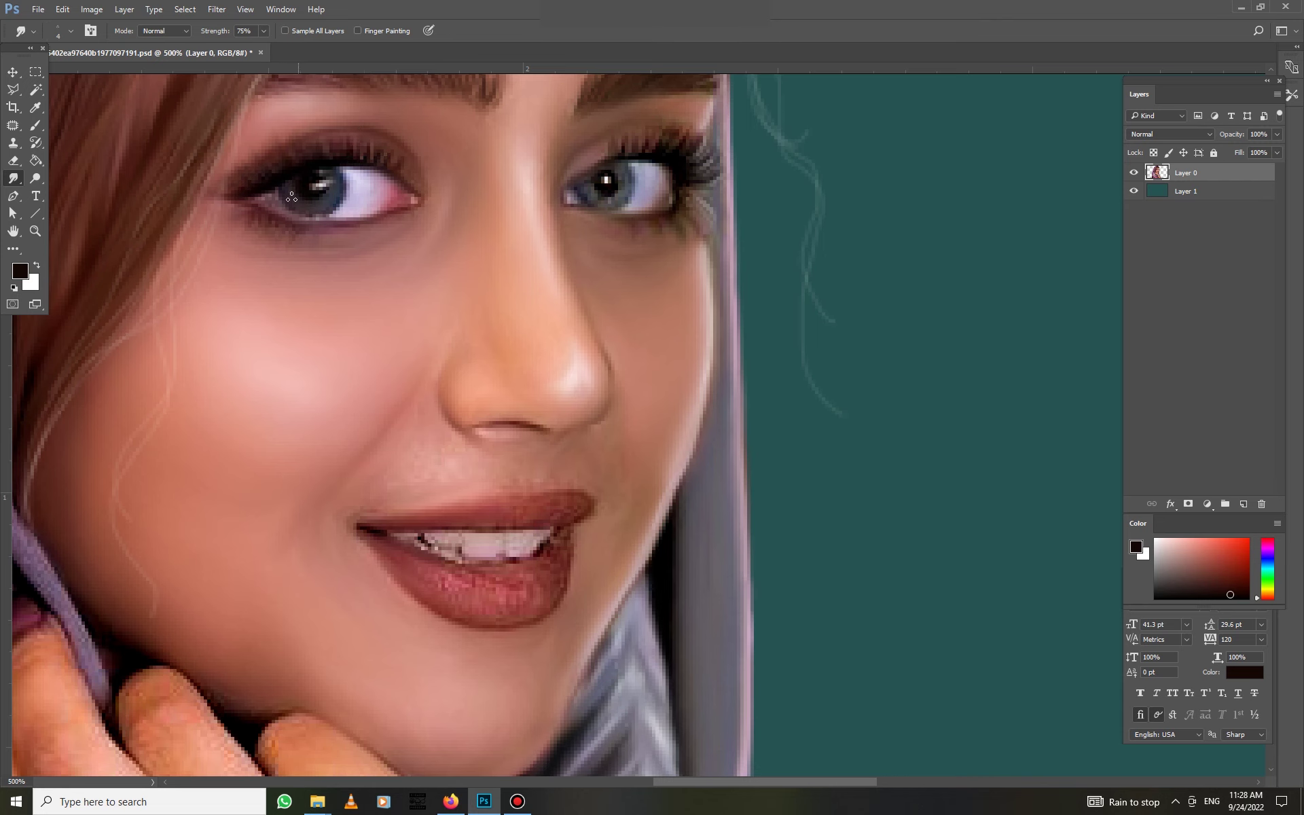
pyautogui.moveTo(578, 214); pyautogui.dragTo(595, 305)
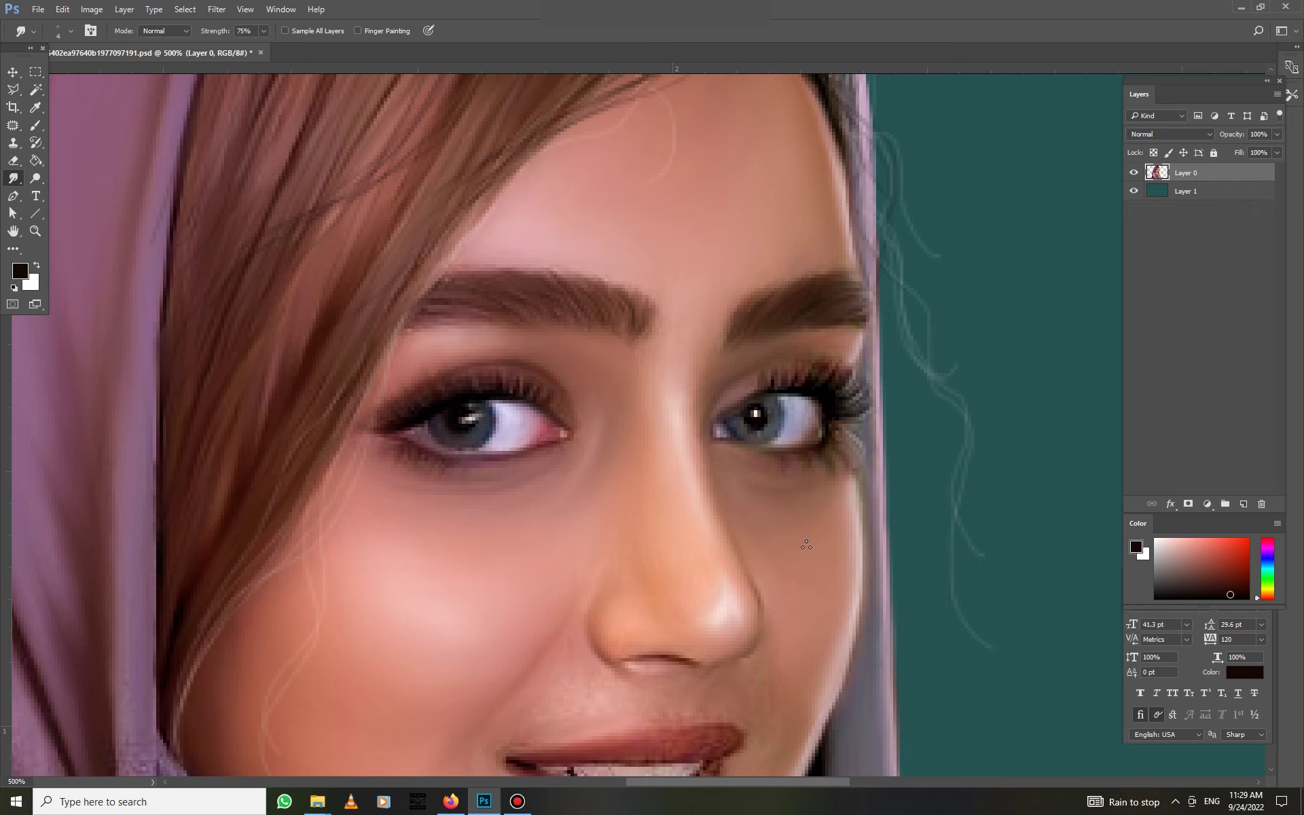
pyautogui.moveTo(806, 545); pyautogui.dragTo(756, 299)
# Add a new layer above the portrait and apply a Color Balance lip tint
pyautogui.hotkey('ctrl', 'shift', 'alt', 'n')
pyautogui.hotkey('ctrl', 'b')
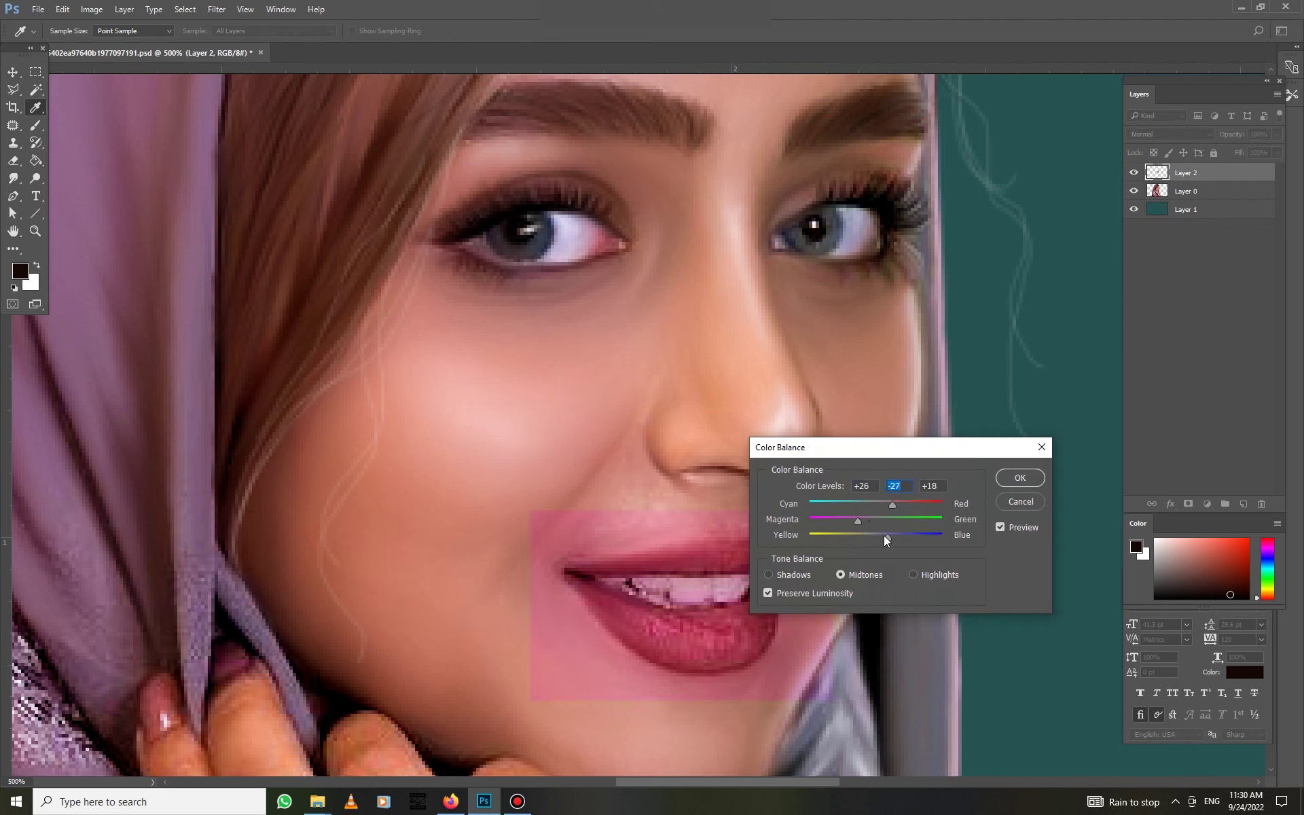
pyautogui.press('Return')
pyautogui.press('e')
pyautogui.rightClick(628, 486)
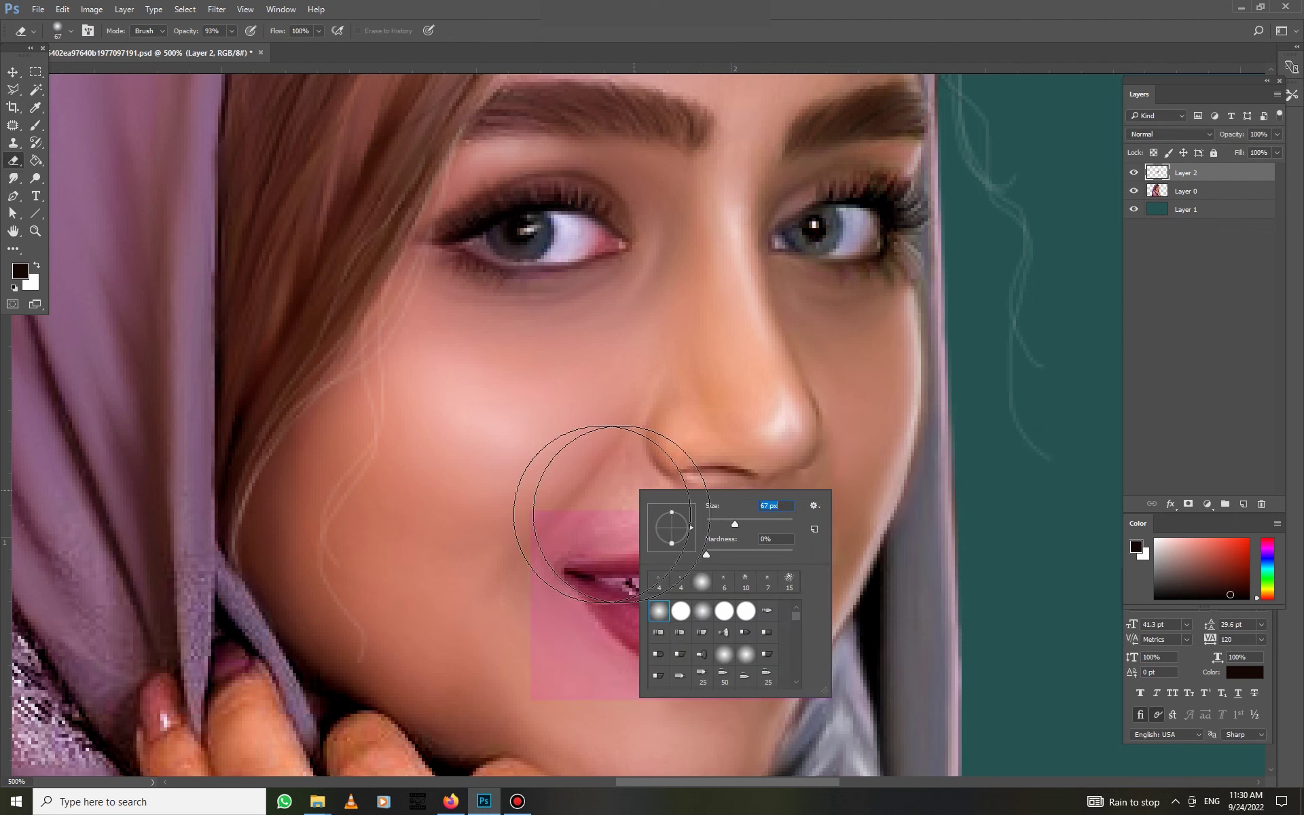
pyautogui.press('Escape')
# Erase the pink tint around the lips, shrinking the eraser to 7 px
pyautogui.moveTo(731, 509)
pyautogui.mouseDown()
pyautogui.moveTo(824, 524)
pyautogui.moveTo(809, 582)
pyautogui.mouseUp()
pyautogui.moveTo(765, 691)
pyautogui.mouseDown()
pyautogui.moveTo(507, 553)
pyautogui.moveTo(530, 699)
pyautogui.mouseUp()
pyautogui.rightClick(788, 676)
pyautogui.press('[')
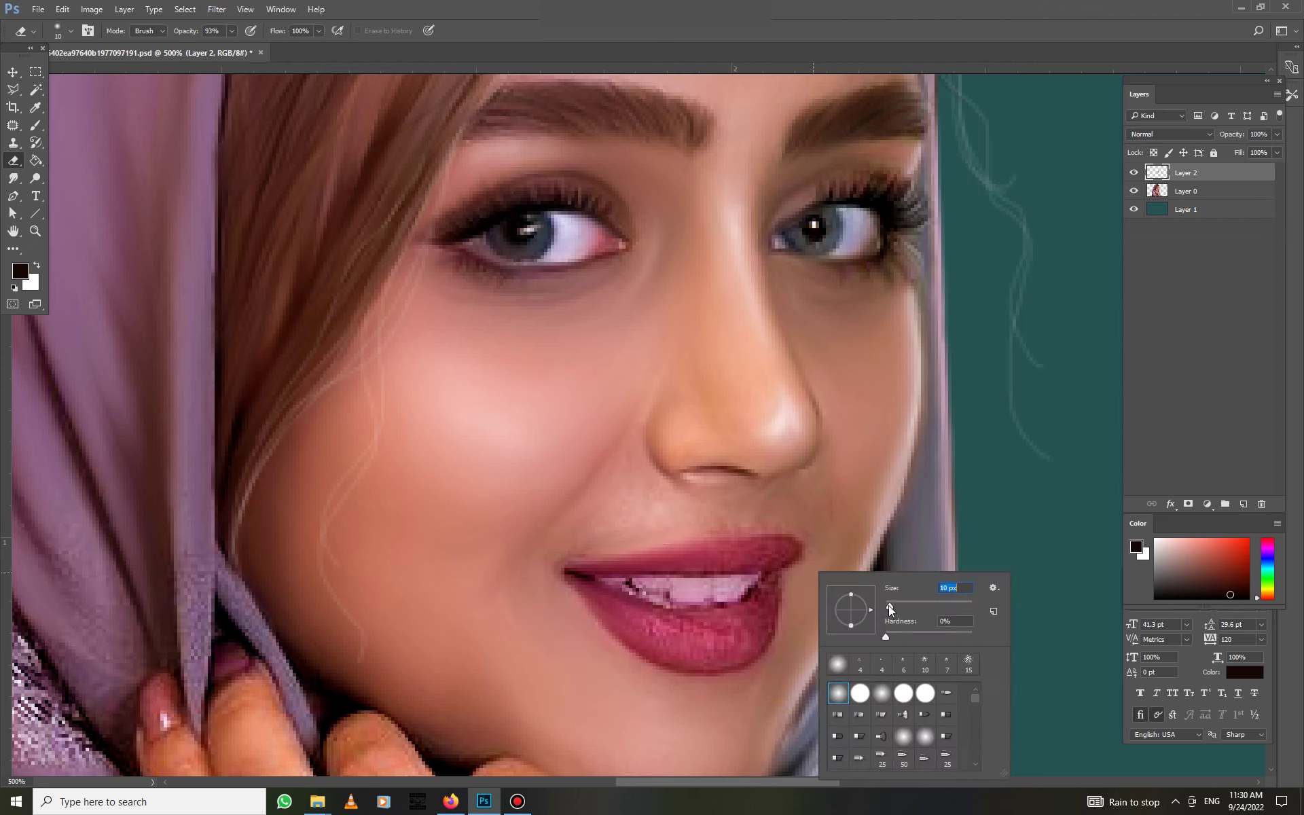
pyautogui.moveTo(890, 609); pyautogui.dragTo(887, 609)
pyautogui.press('Return')
# Create Layer 3 above Layer 0
pyautogui.click(1216, 189)
pyautogui.press('m')
pyautogui.rightClick(715, 321)
pyautogui.click(781, 431)
# Try Color Balance, Hue/Saturation and Levels adjustments on Layer 3
pyautogui.hotkey('ctrl', 'b')
pyautogui.click(999, 503)
pyautogui.hotkey('ctrl', 'u')
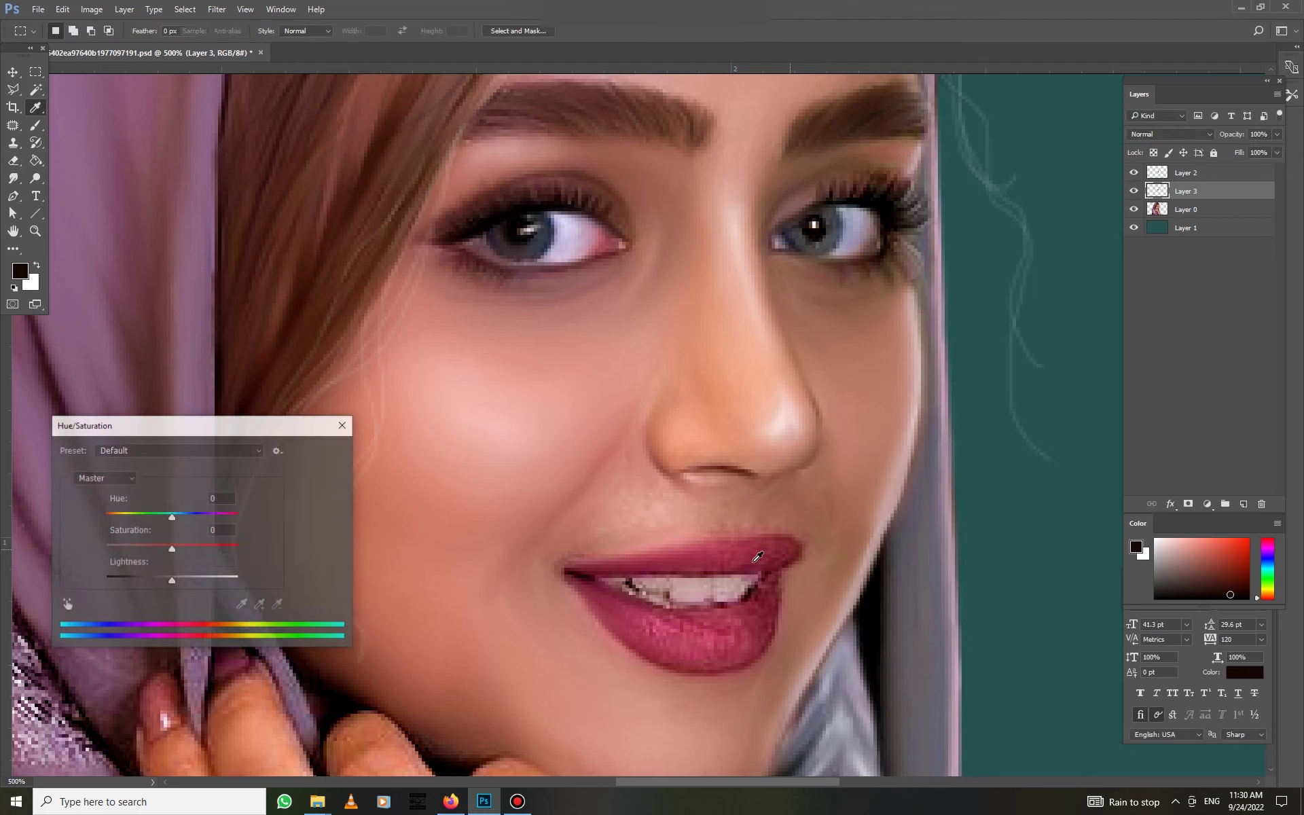
pyautogui.press('Escape')
pyautogui.hotkey('ctrl', 'l')
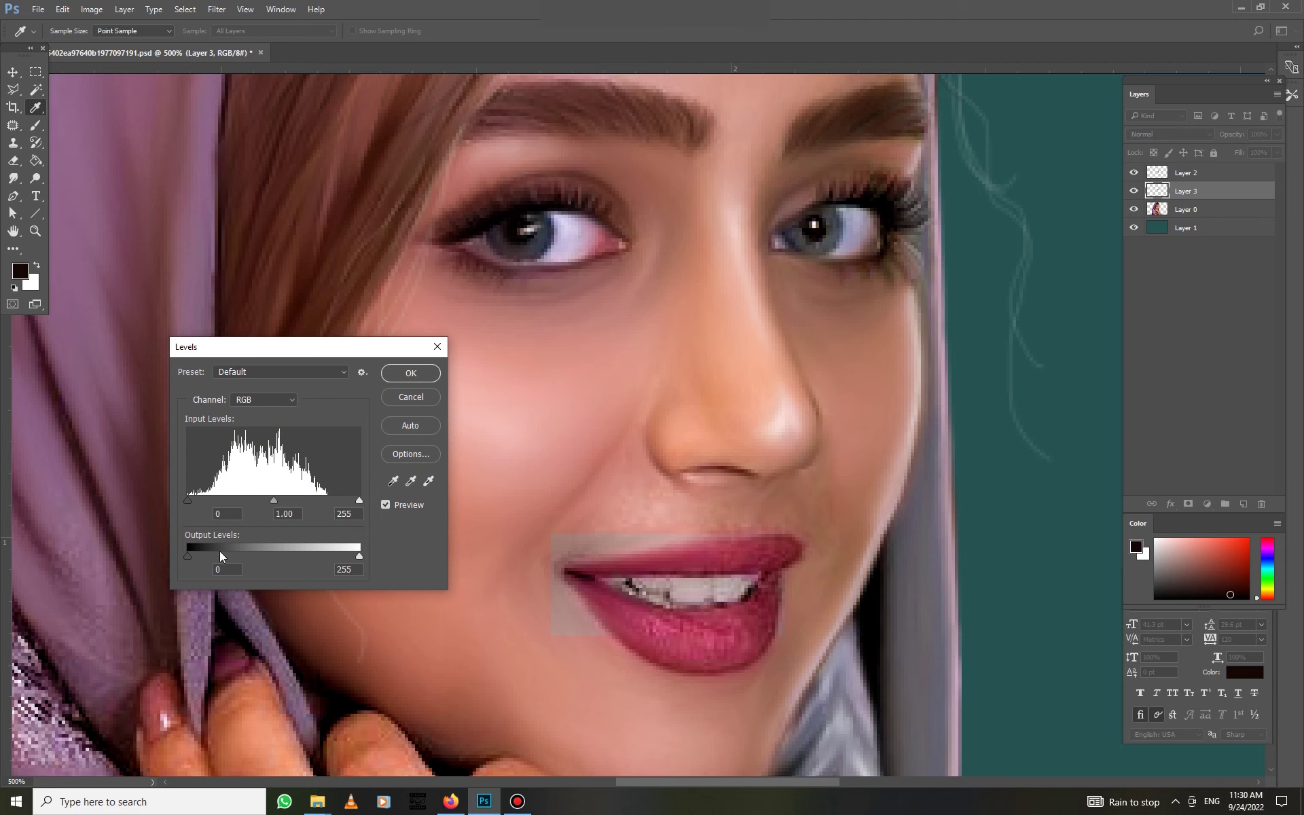
pyautogui.press('Escape')
pyautogui.hotkey('ctrl', 'b')
pyautogui.press('Escape')
# Erase the grey patch beside the mouth
pyautogui.press('e')
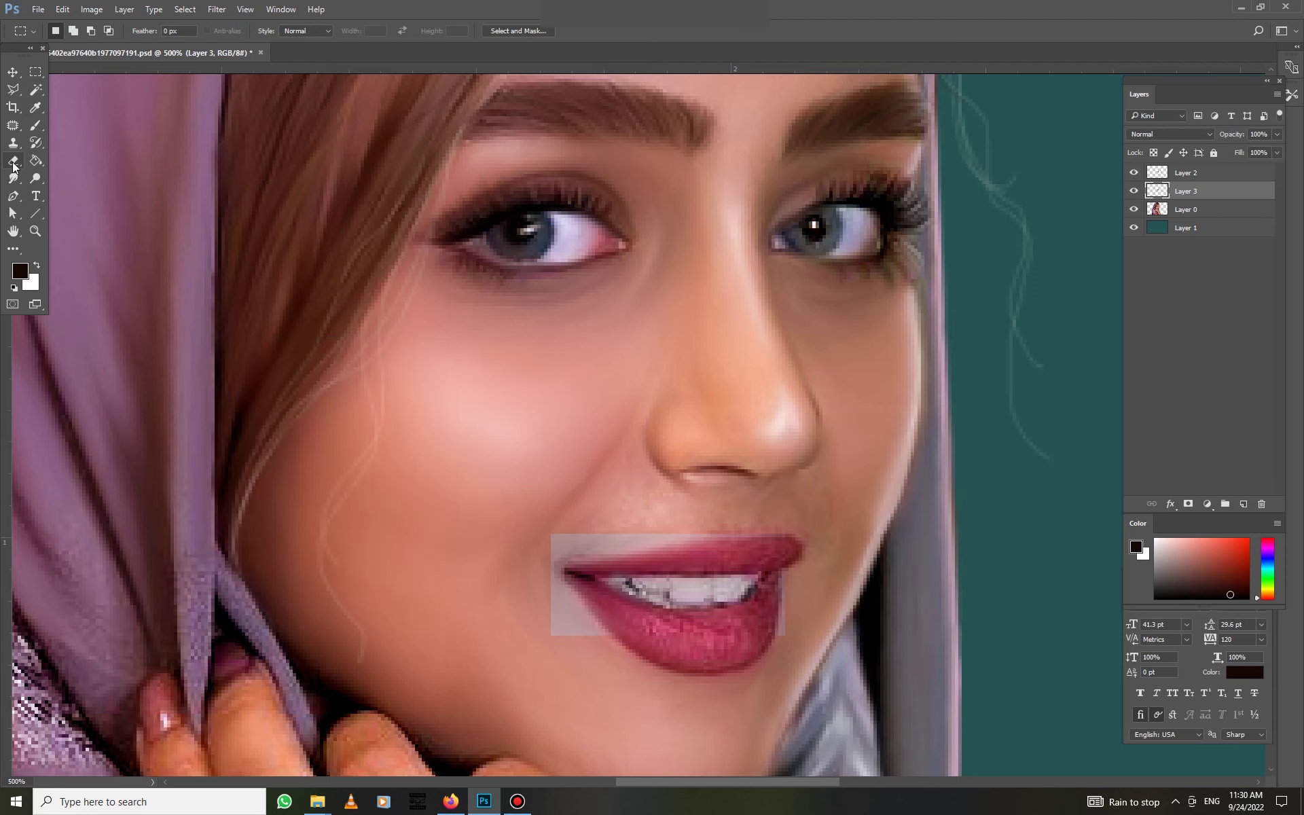
pyautogui.rightClick(544, 545)
pyautogui.press('Return')
pyautogui.moveTo(793, 652)
pyautogui.mouseDown()
pyautogui.moveTo(582, 646)
pyautogui.moveTo(540, 602)
pyautogui.mouseUp()
# On Layer 2, smear the edges of the scarf's embroidered band into plain fabric
pyautogui.click(1186, 172)
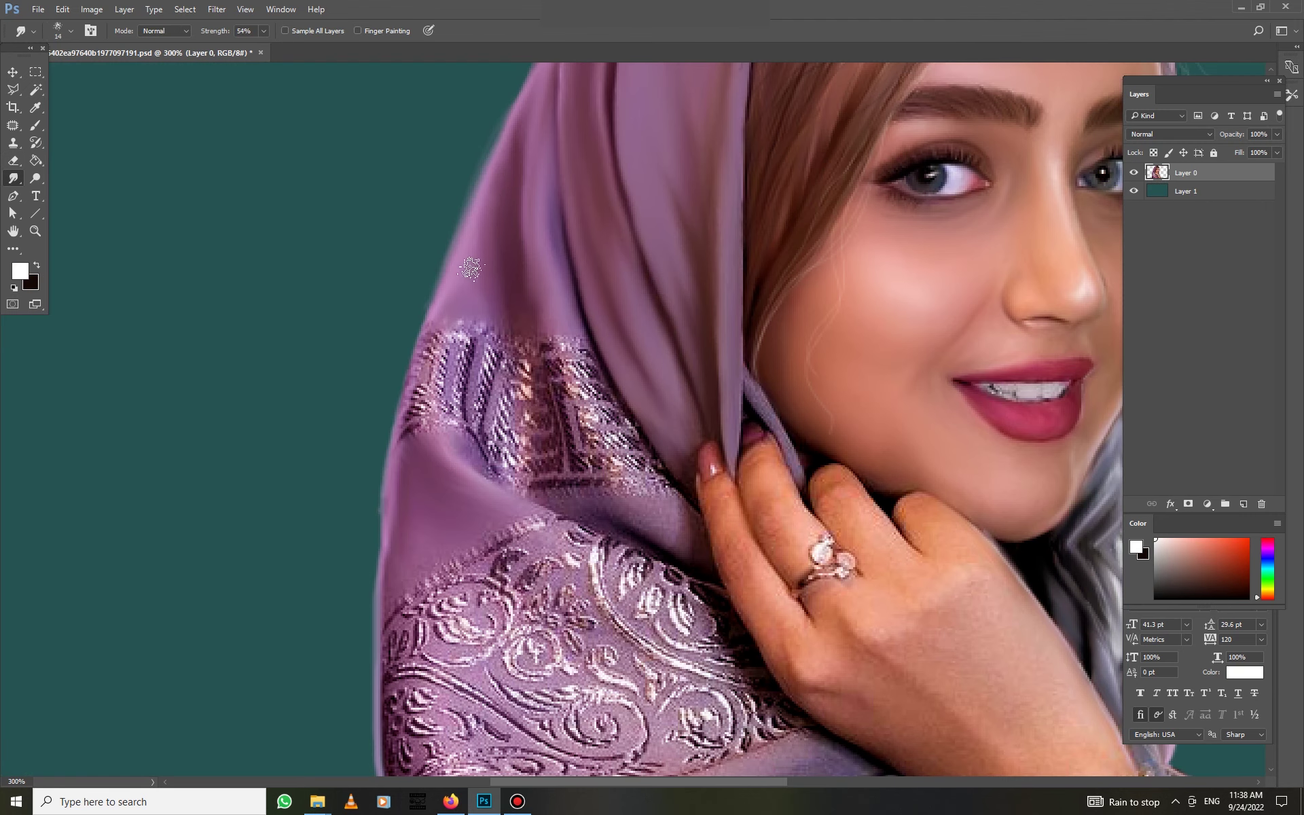
pyautogui.scroll(-2, 471, 269)
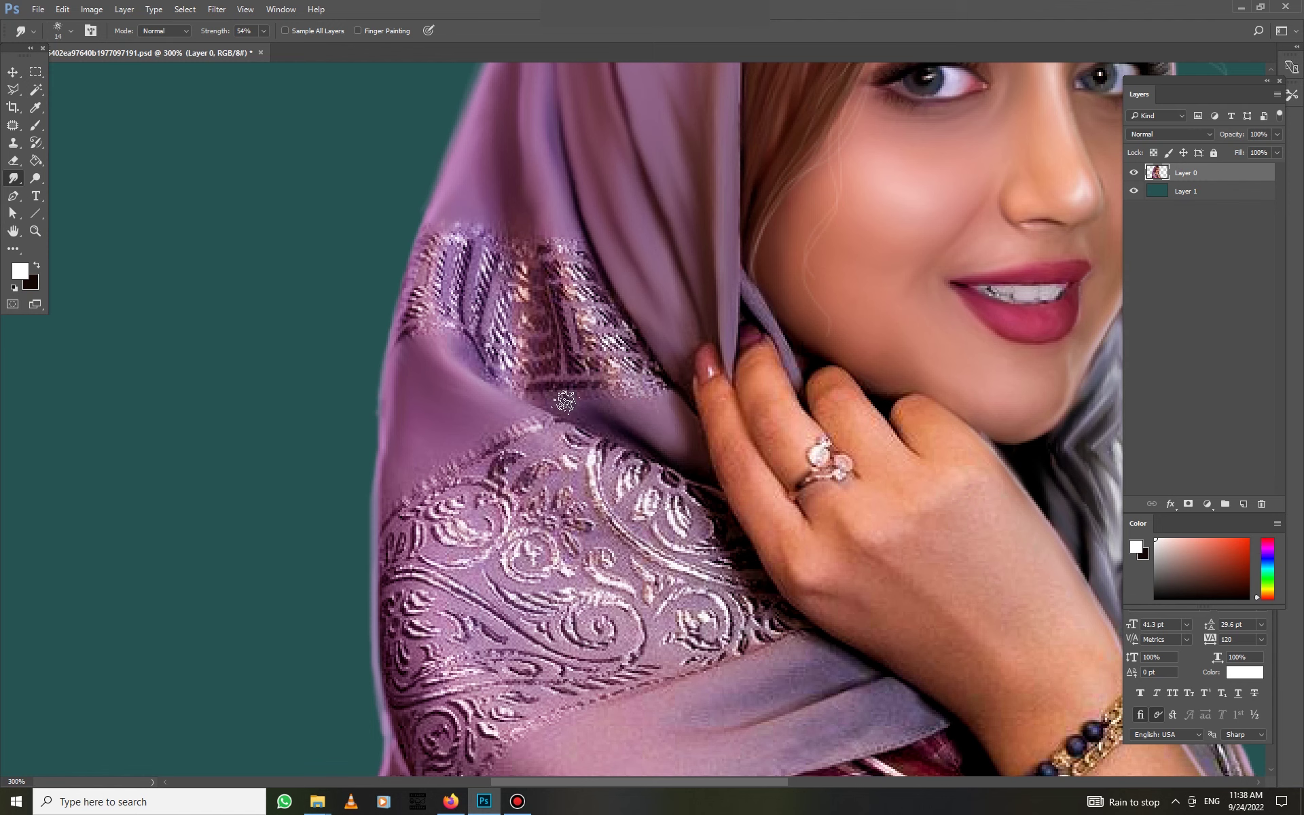
pyautogui.moveTo(527, 370); pyautogui.dragTo(423, 350)
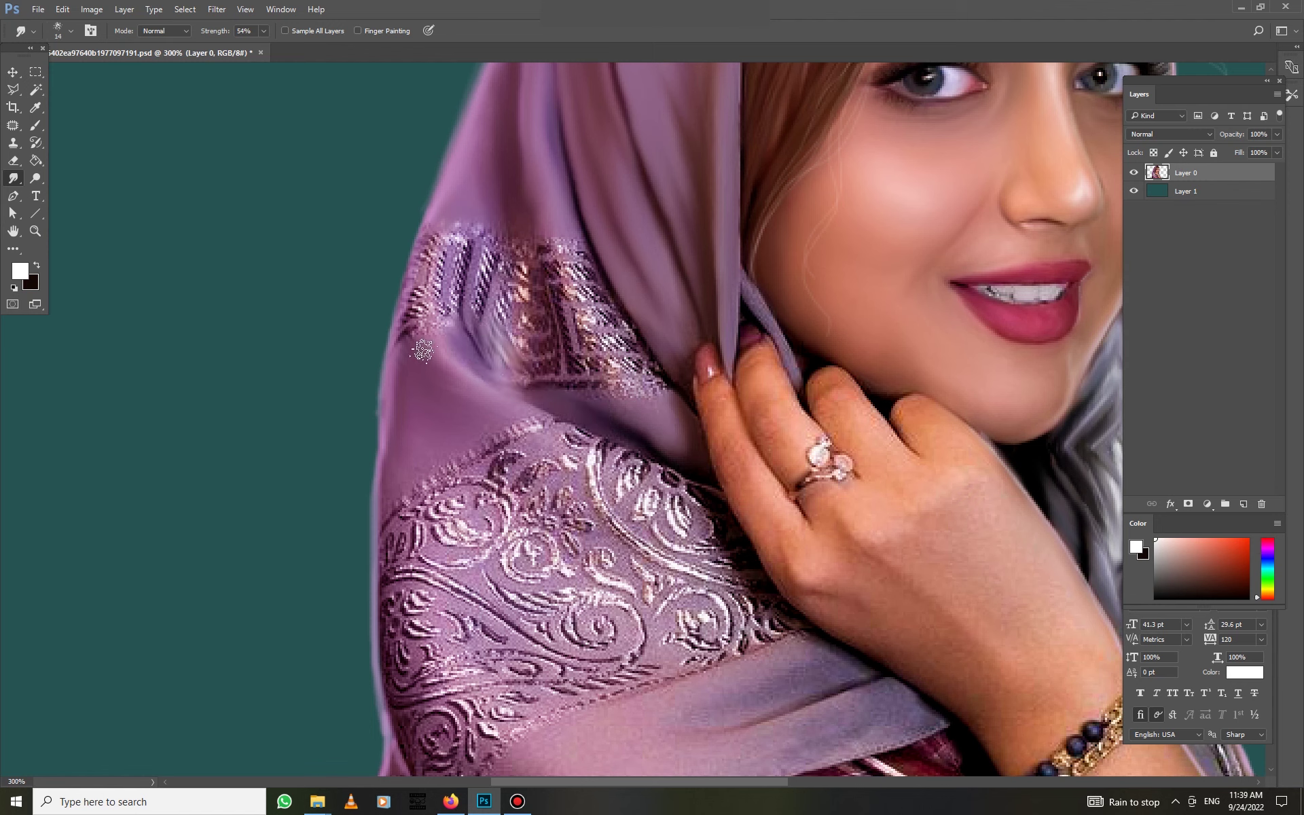
pyautogui.moveTo(619, 381); pyautogui.dragTo(636, 416)
pyautogui.moveTo(487, 262)
pyautogui.mouseDown()
pyautogui.moveTo(476, 229)
pyautogui.moveTo(504, 260)
pyautogui.moveTo(564, 260)
pyautogui.moveTo(627, 331)
pyautogui.moveTo(597, 379)
pyautogui.mouseUp()
# Smooth the grey sash edge leftward and blend the fabric beside the collar
pyautogui.scroll(-10, 612, 380)
pyautogui.moveTo(821, 263); pyautogui.dragTo(700, 214)
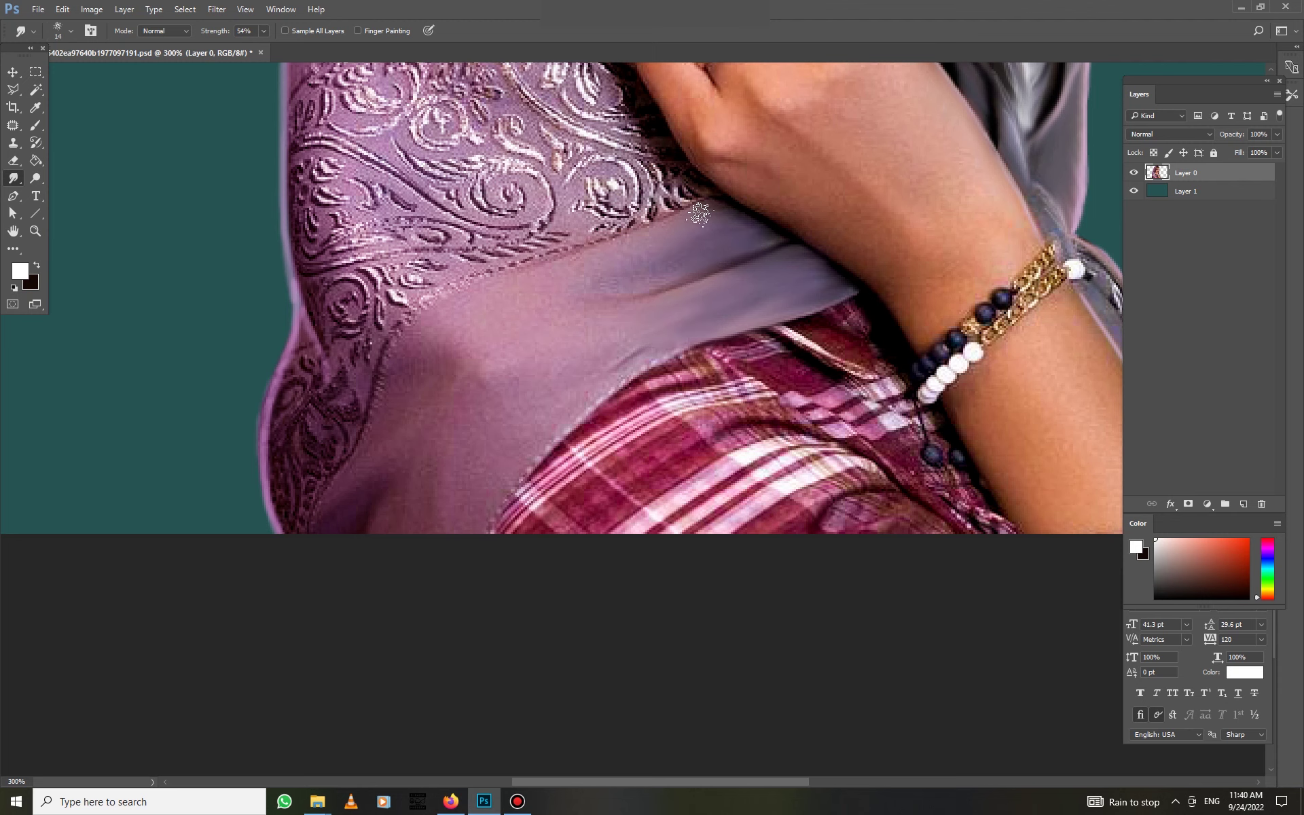
pyautogui.moveTo(700, 214); pyautogui.dragTo(415, 316)
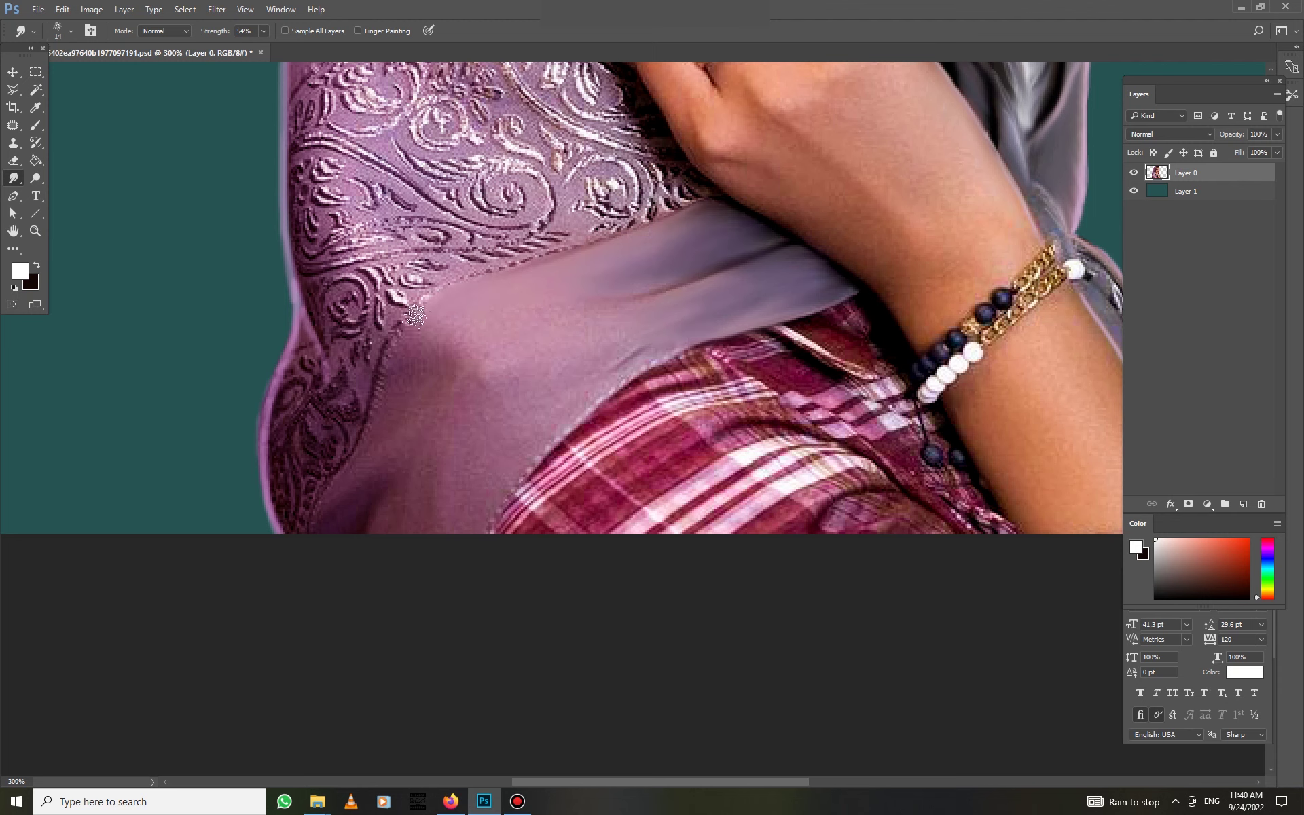
pyautogui.scroll(-2, 571, 381)
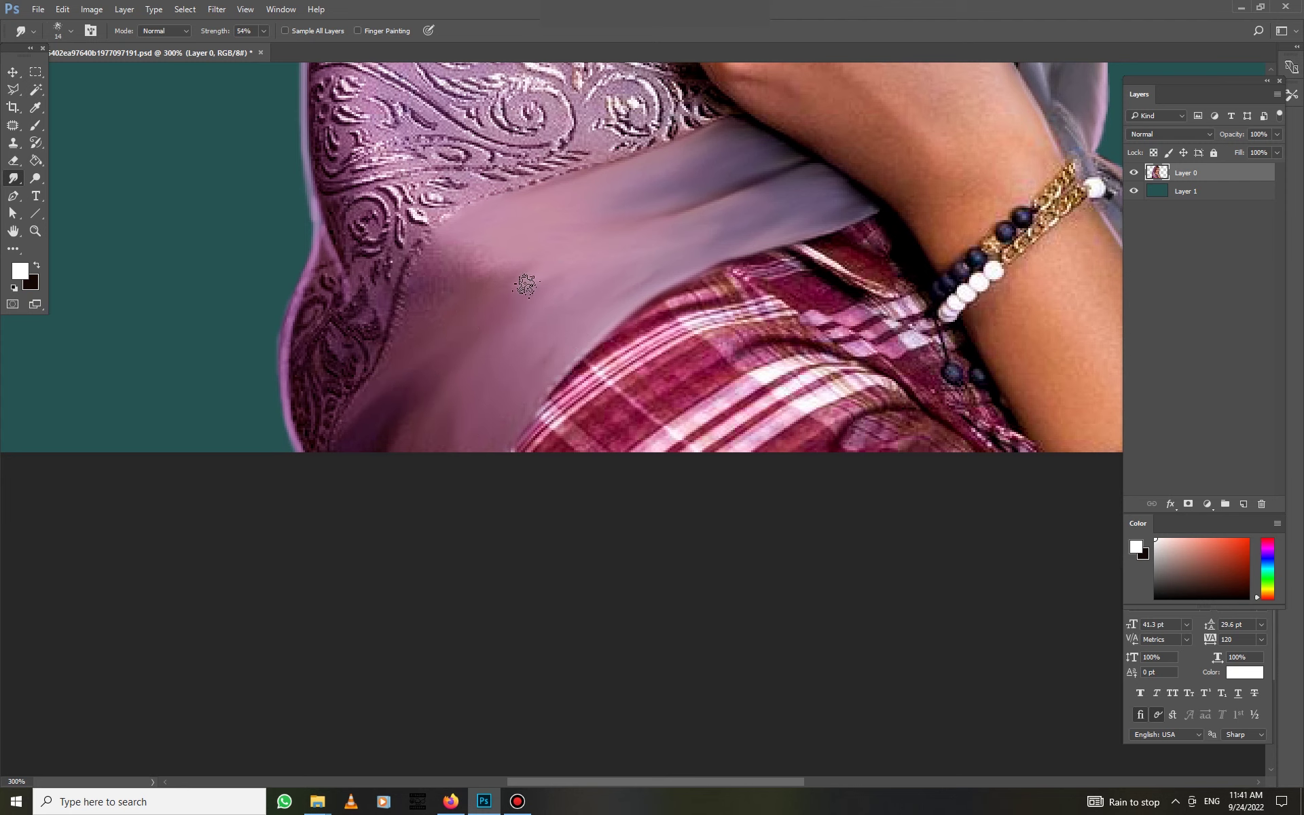
pyautogui.moveTo(423, 301); pyautogui.dragTo(530, 219)
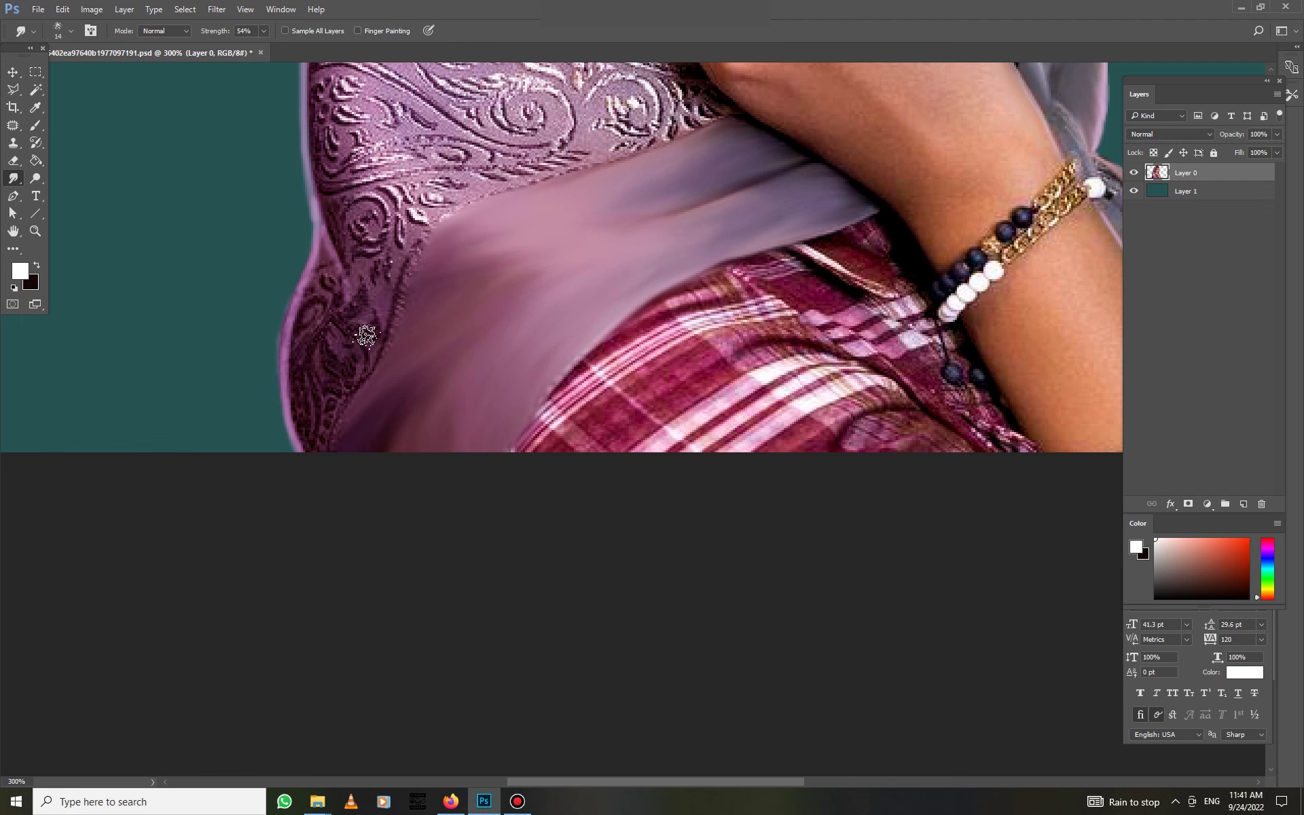
pyautogui.moveTo(544, 358); pyautogui.dragTo(585, 483)
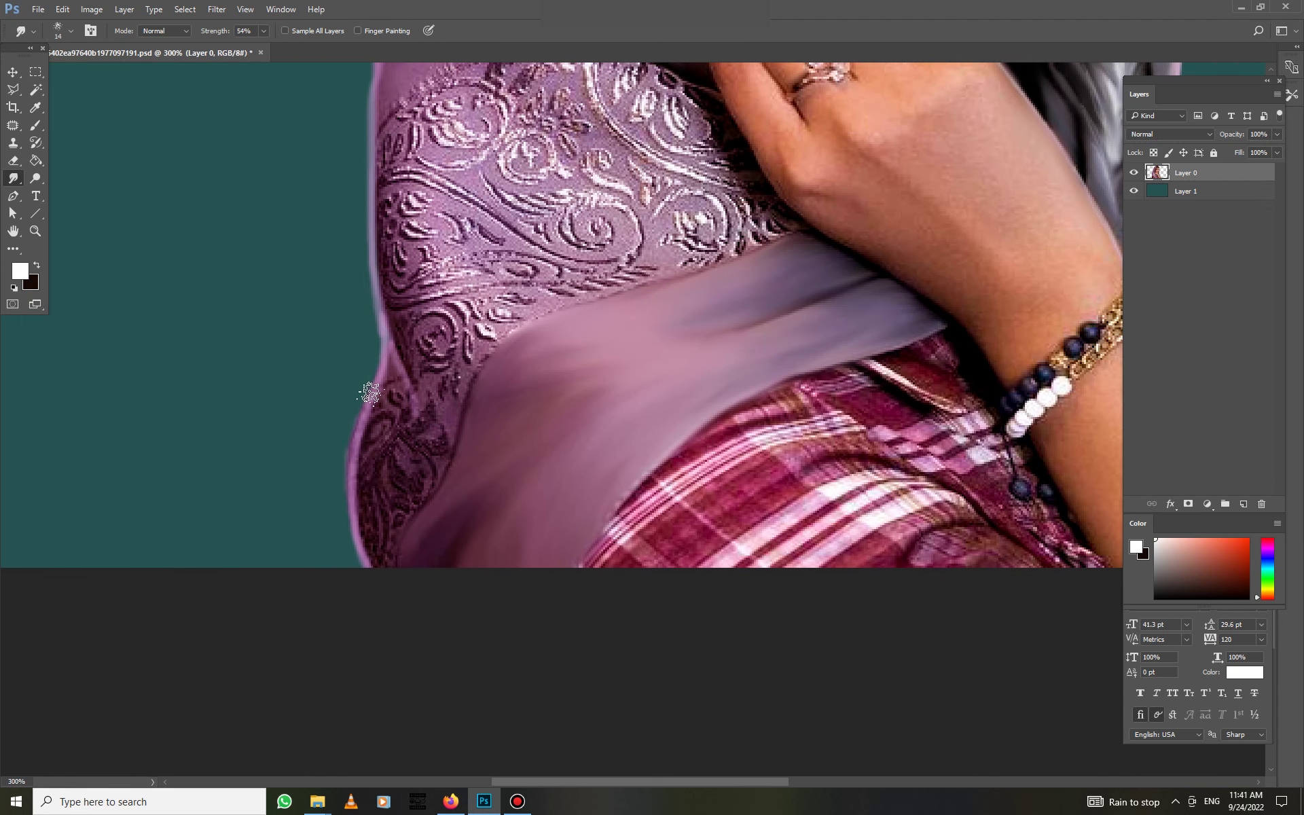
# Smear the lower plaid stripes and the dark maroon fold into soft streaks
pyautogui.moveTo(417, 462); pyautogui.dragTo(367, 390)
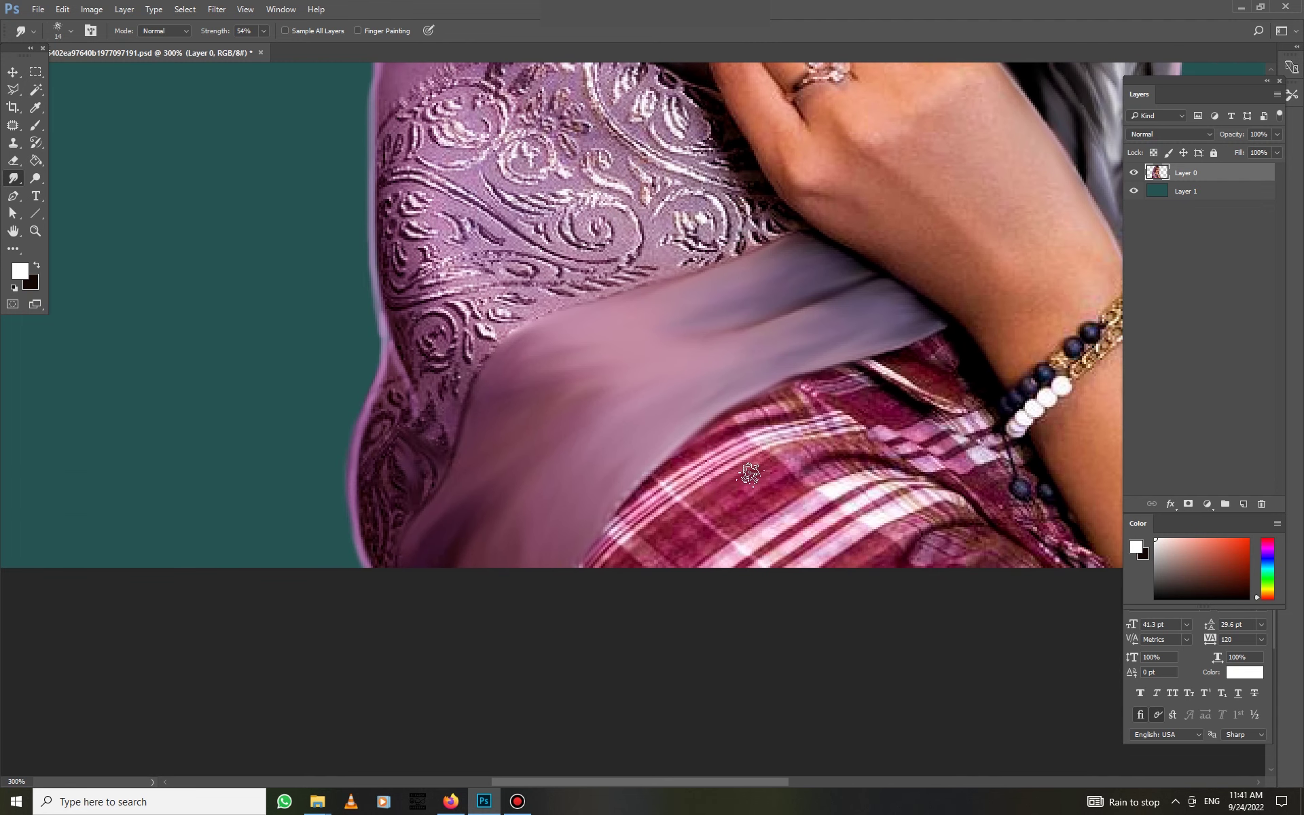
pyautogui.moveTo(721, 466)
pyautogui.mouseDown()
pyautogui.moveTo(666, 580)
pyautogui.moveTo(799, 571)
pyautogui.mouseUp()
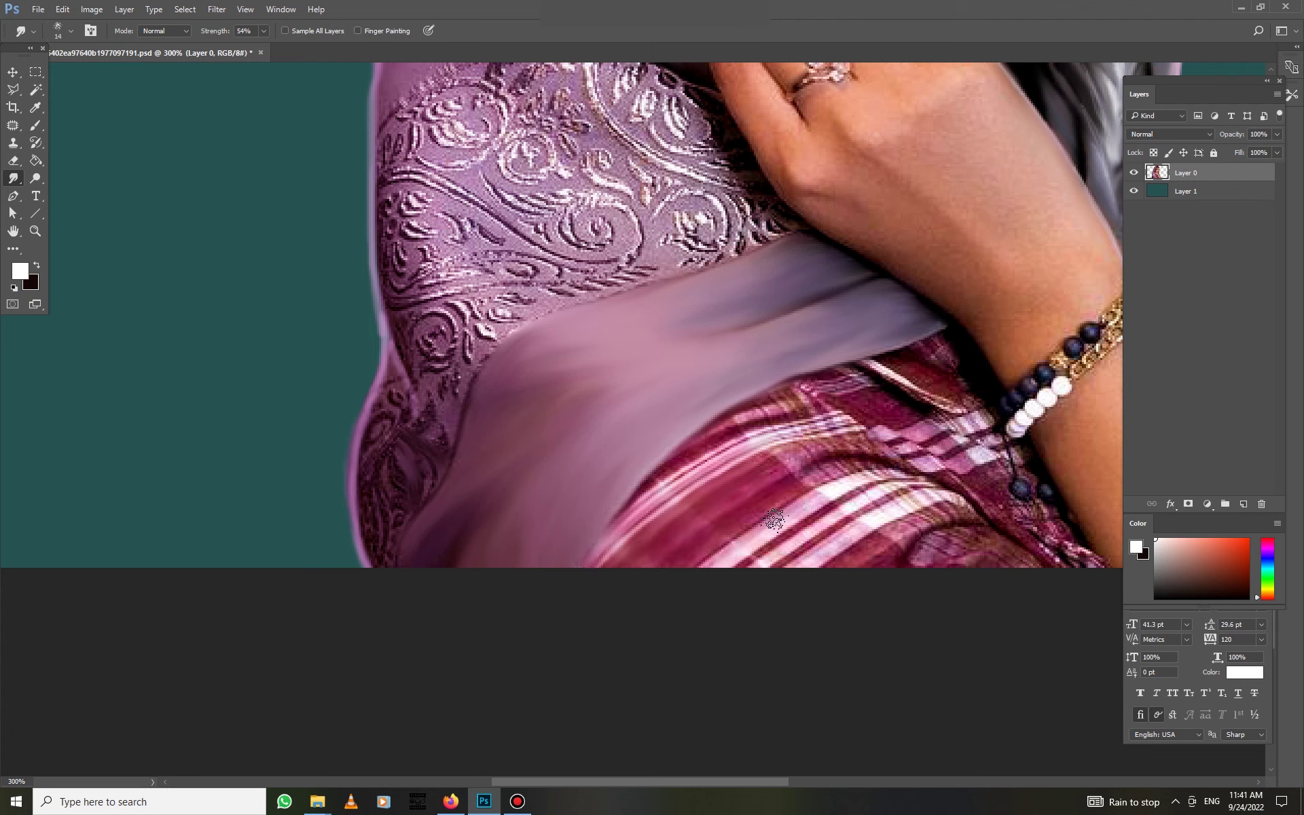
pyautogui.moveTo(663, 477); pyautogui.dragTo(863, 367)
pyautogui.moveTo(738, 461)
pyautogui.mouseDown()
pyautogui.moveTo(768, 490)
pyautogui.moveTo(779, 431)
pyautogui.mouseUp()
pyautogui.moveTo(679, 516)
pyautogui.mouseDown()
pyautogui.moveTo(806, 501)
pyautogui.moveTo(660, 358)
pyautogui.moveTo(814, 377)
pyautogui.moveTo(720, 407)
pyautogui.moveTo(839, 408)
pyautogui.moveTo(816, 430)
pyautogui.mouseUp()
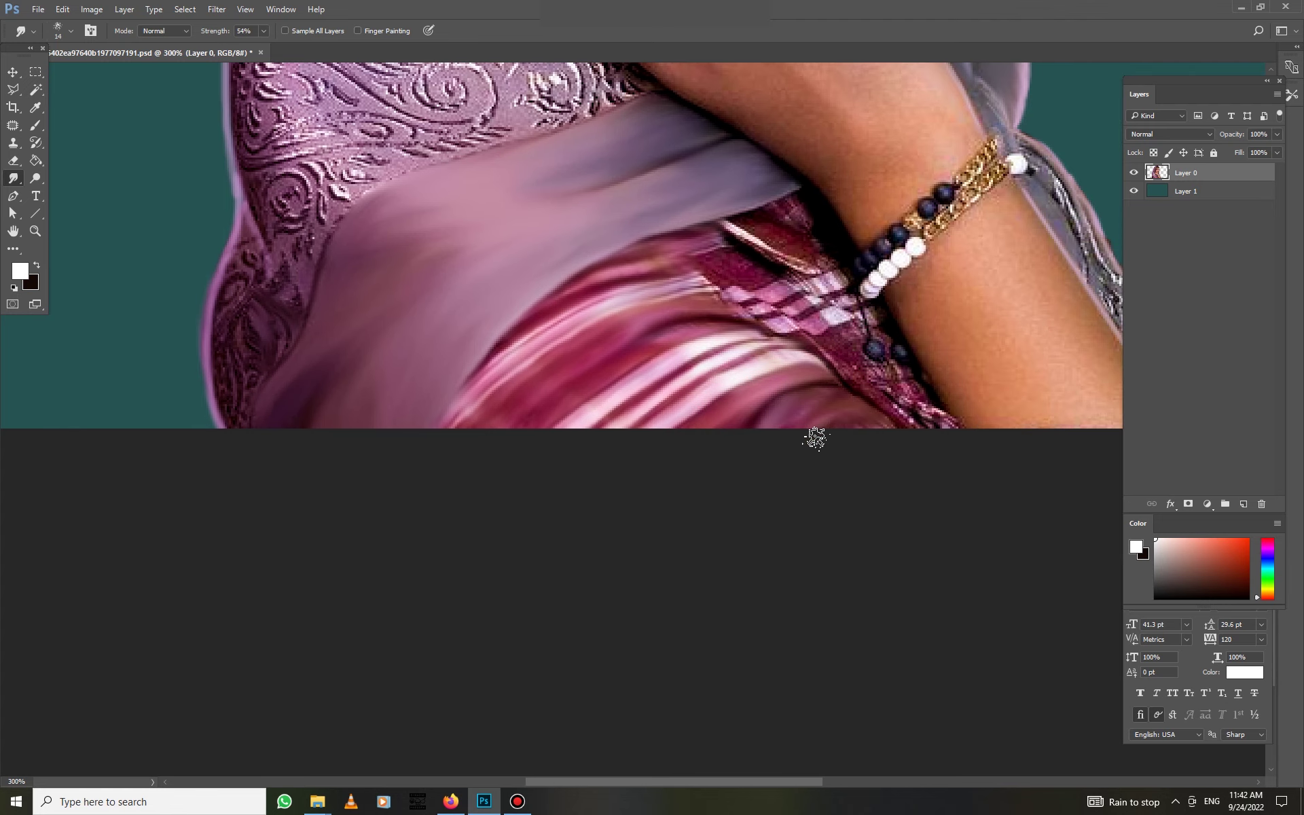
pyautogui.moveTo(719, 279); pyautogui.dragTo(646, 256)
pyautogui.moveTo(747, 285)
pyautogui.mouseDown()
pyautogui.moveTo(732, 328)
pyautogui.moveTo(843, 278)
pyautogui.moveTo(786, 192)
pyautogui.moveTo(792, 181)
pyautogui.moveTo(844, 245)
pyautogui.moveTo(734, 231)
pyautogui.moveTo(850, 299)
pyautogui.moveTo(739, 217)
pyautogui.mouseUp()
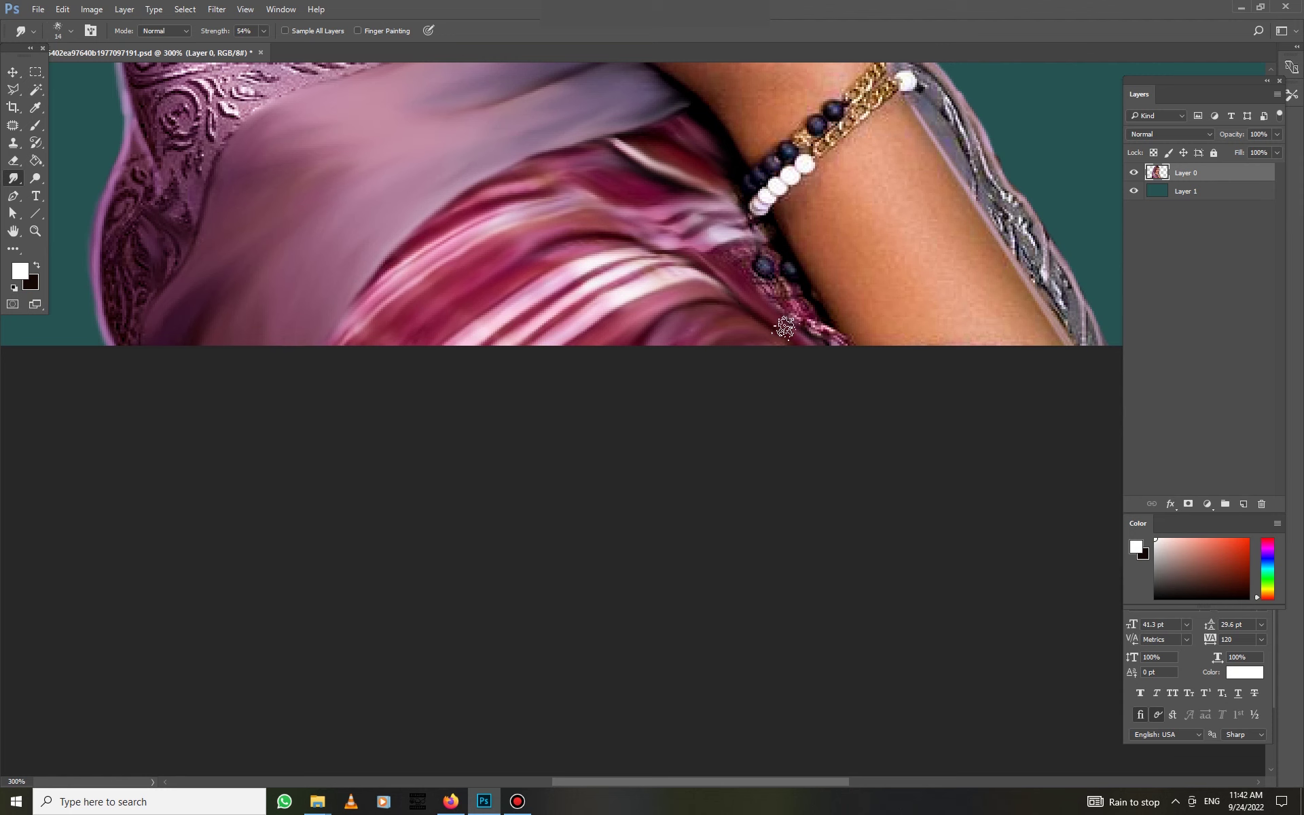
pyautogui.moveTo(761, 279)
pyautogui.mouseDown()
pyautogui.moveTo(824, 300)
pyautogui.moveTo(737, 268)
pyautogui.mouseUp()
# Pan to the hand and face, resizing the smudge brush to 25 and back to 14
pyautogui.scroll(3, 822, 252)
pyautogui.hscroll(3, 822, 251)
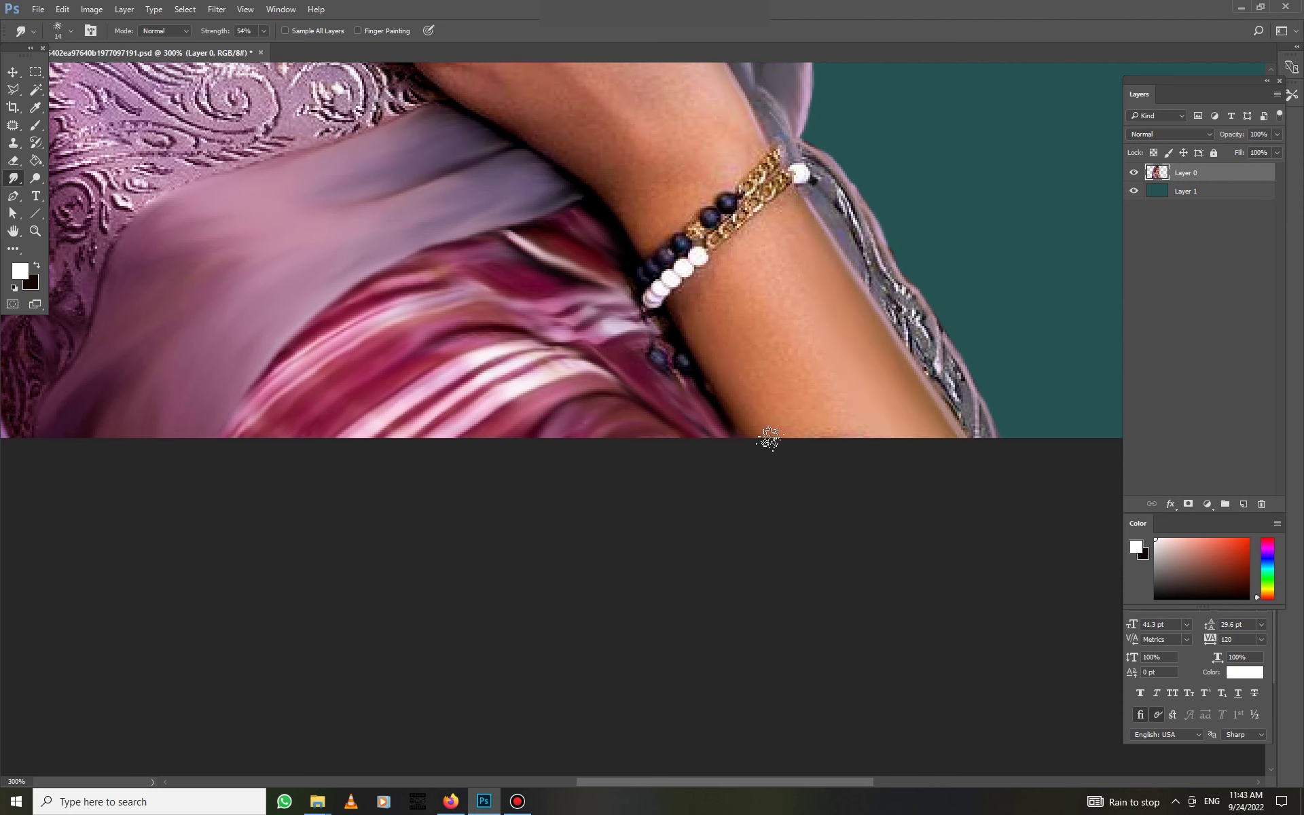
pyautogui.press(']')
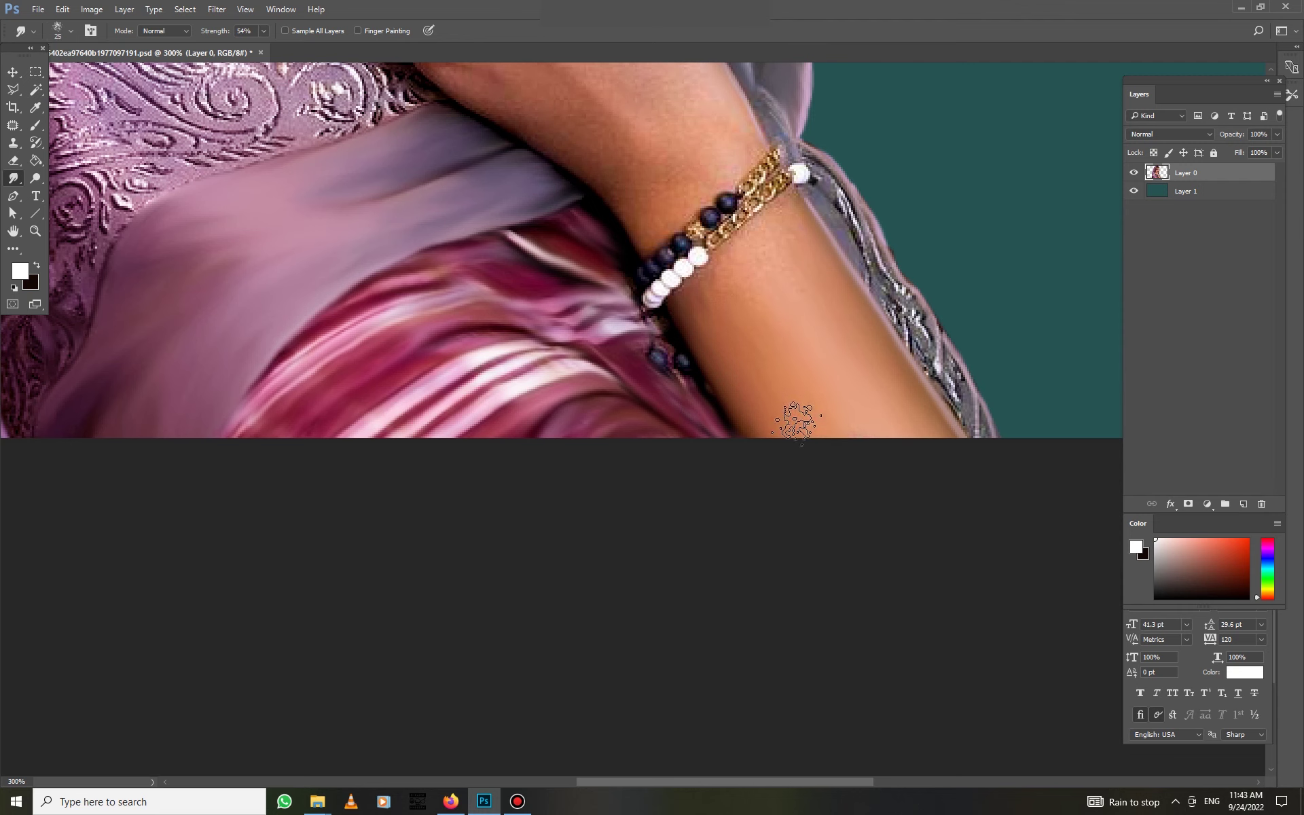
pyautogui.scroll(3, 751, 312)
pyautogui.hscroll(3, 750, 312)
pyautogui.press('[')
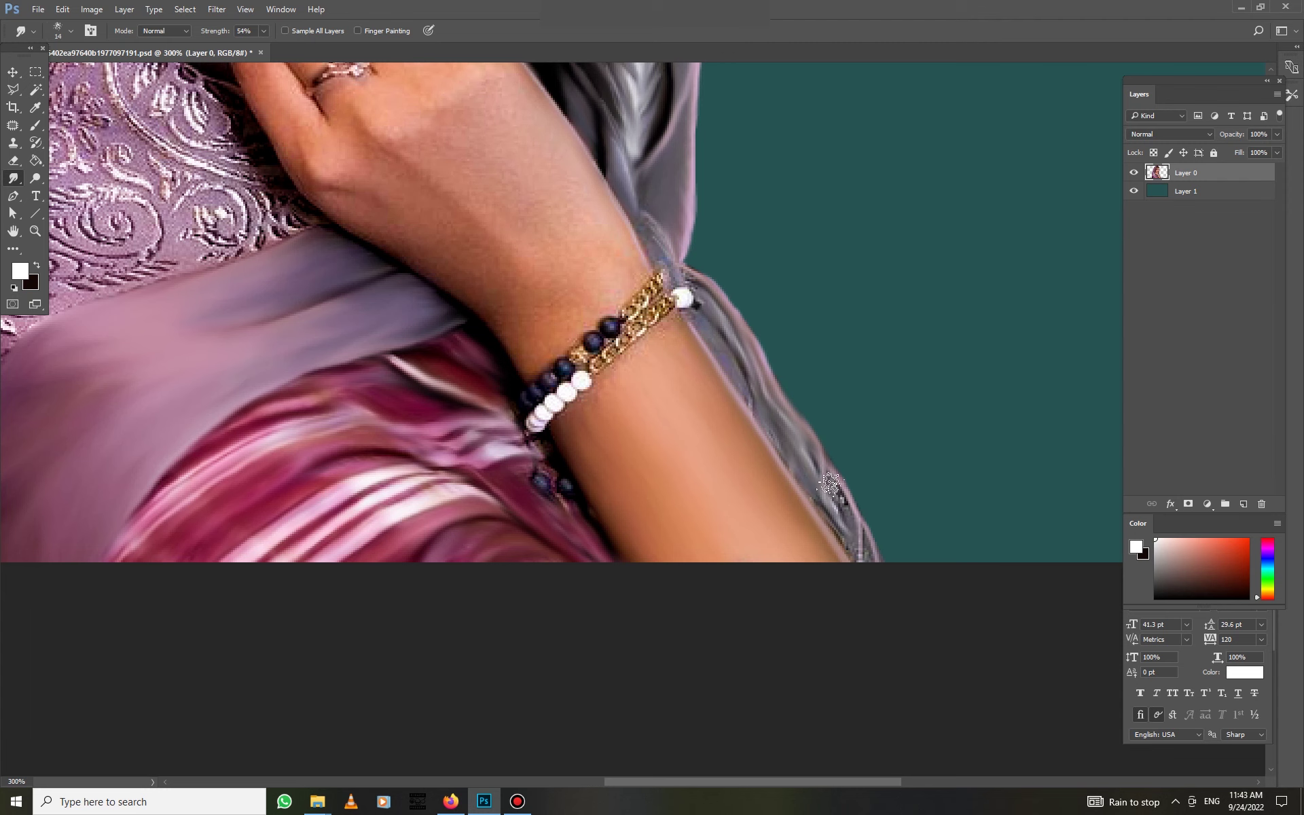
pyautogui.moveTo(714, 464); pyautogui.dragTo(831, 604)
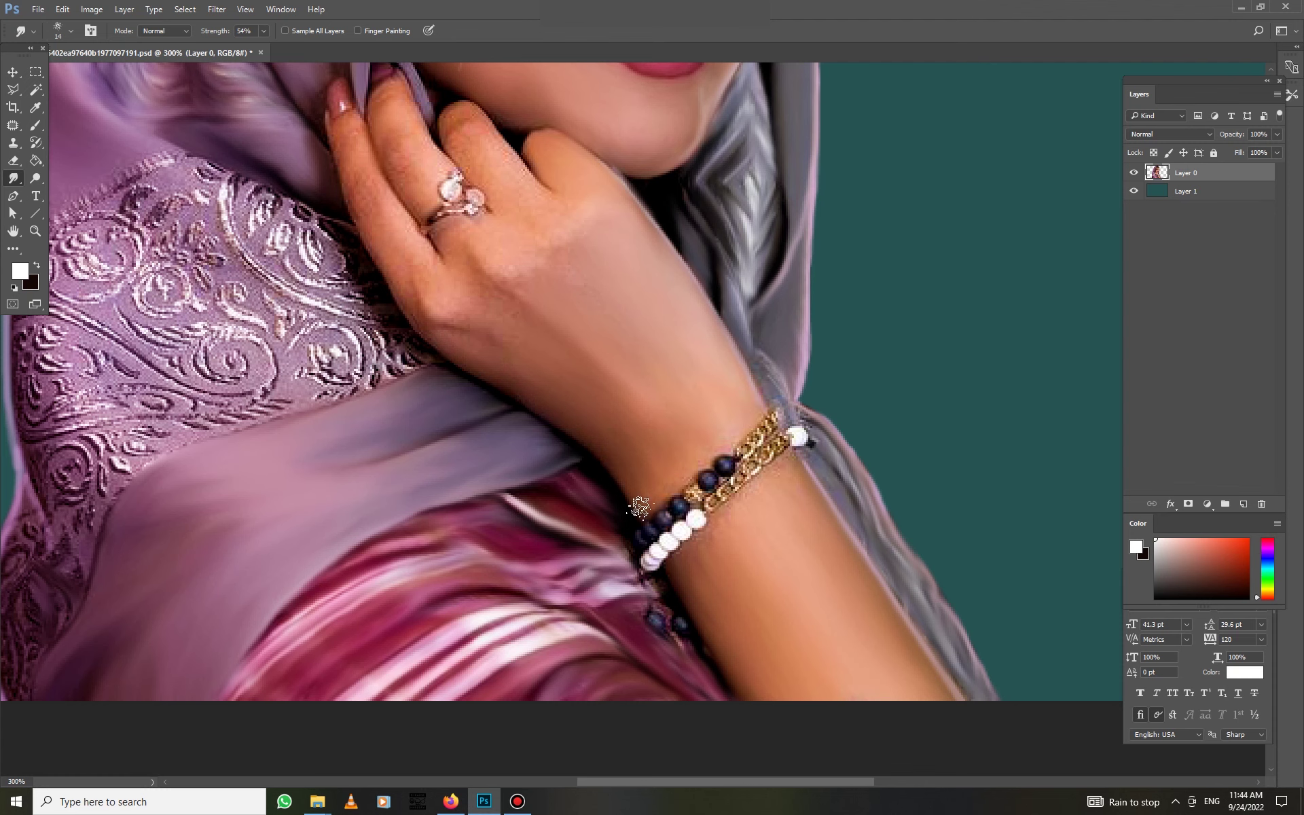
pyautogui.moveTo(657, 439); pyautogui.dragTo(837, 561)
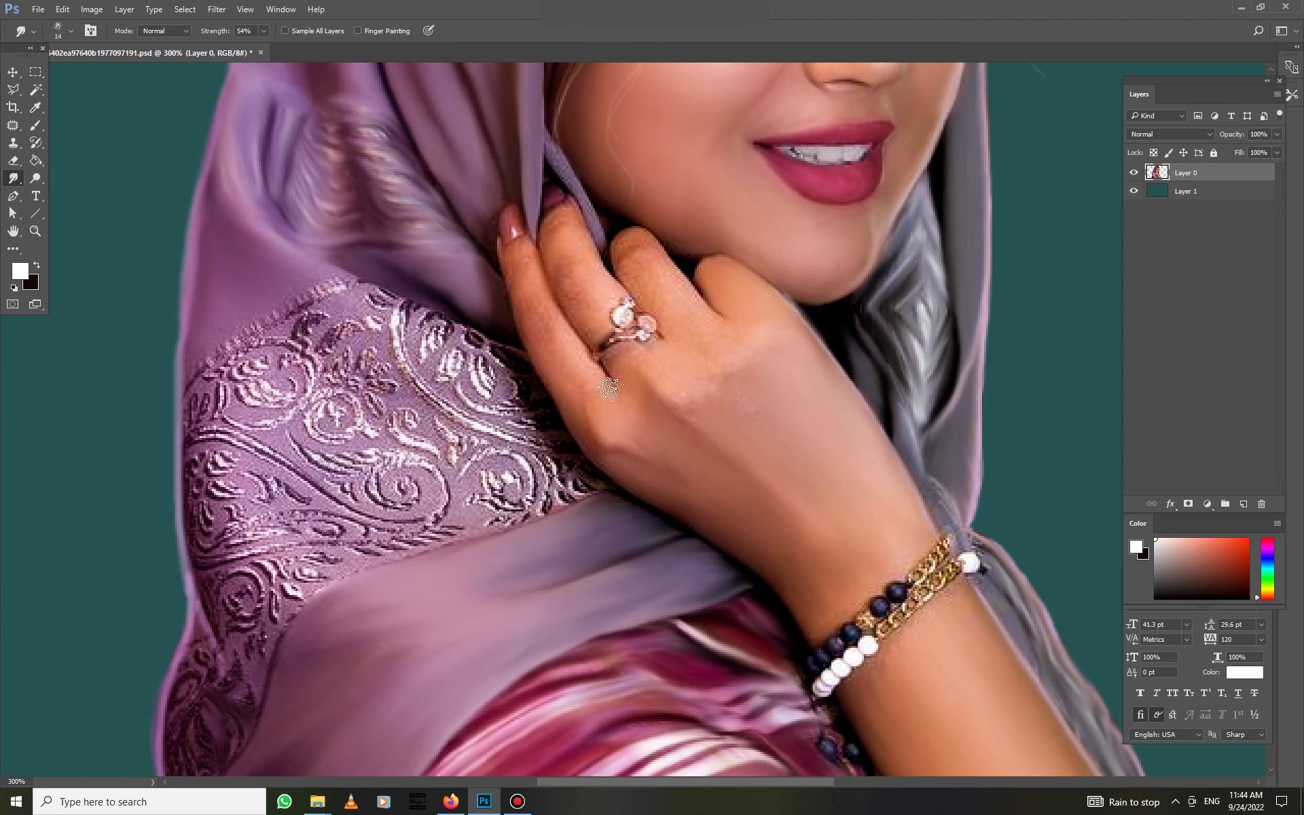
# Set the smudge brush to 4 px, zoom closer on the shoulder, and set strength to 82%
pyautogui.rightClick(554, 345)
pyautogui.moveTo(602, 324); pyautogui.dragTo(588, 323)
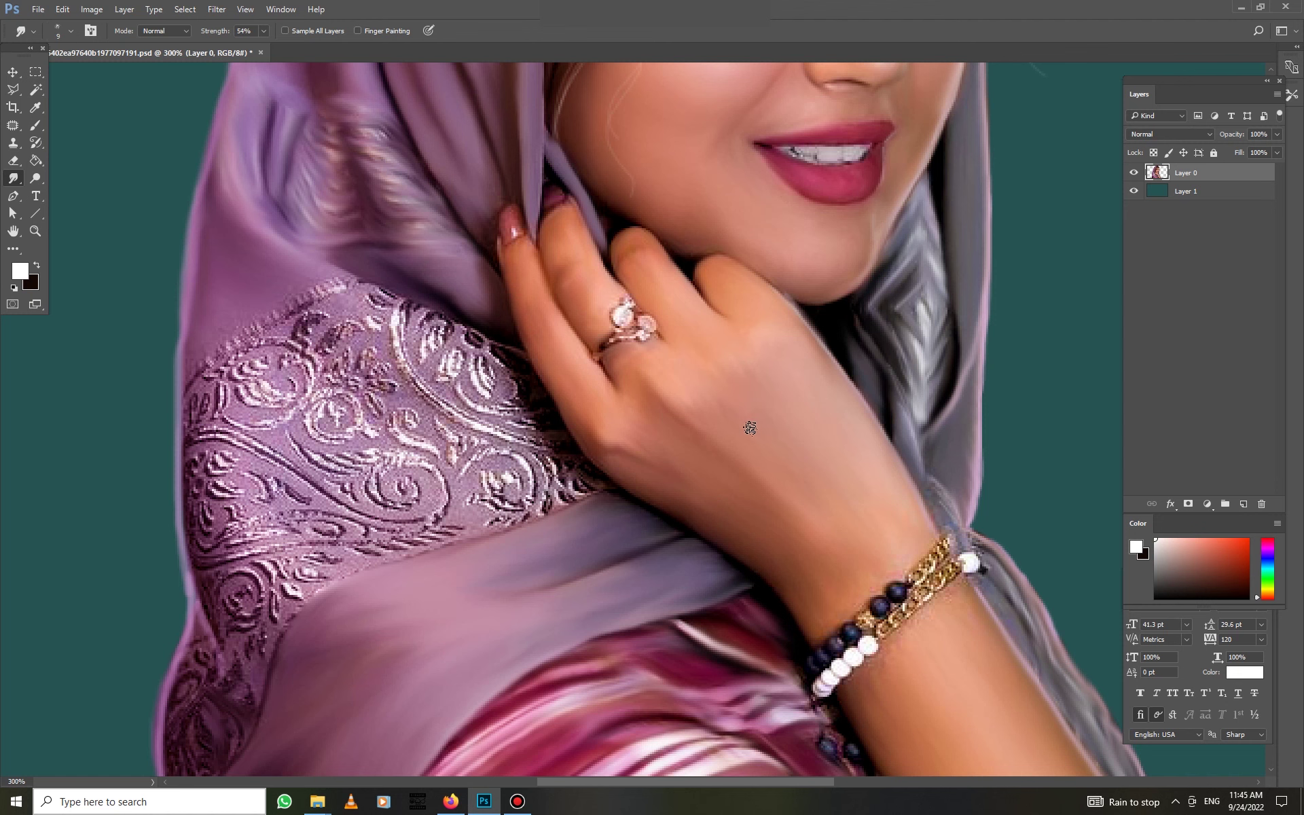
pyautogui.rightClick(597, 277)
pyautogui.moveTo(662, 308); pyautogui.dragTo(642, 307)
pyautogui.press('Return')
pyautogui.hotkey('ctrl', '+')
pyautogui.press('8')
pyautogui.press('2')
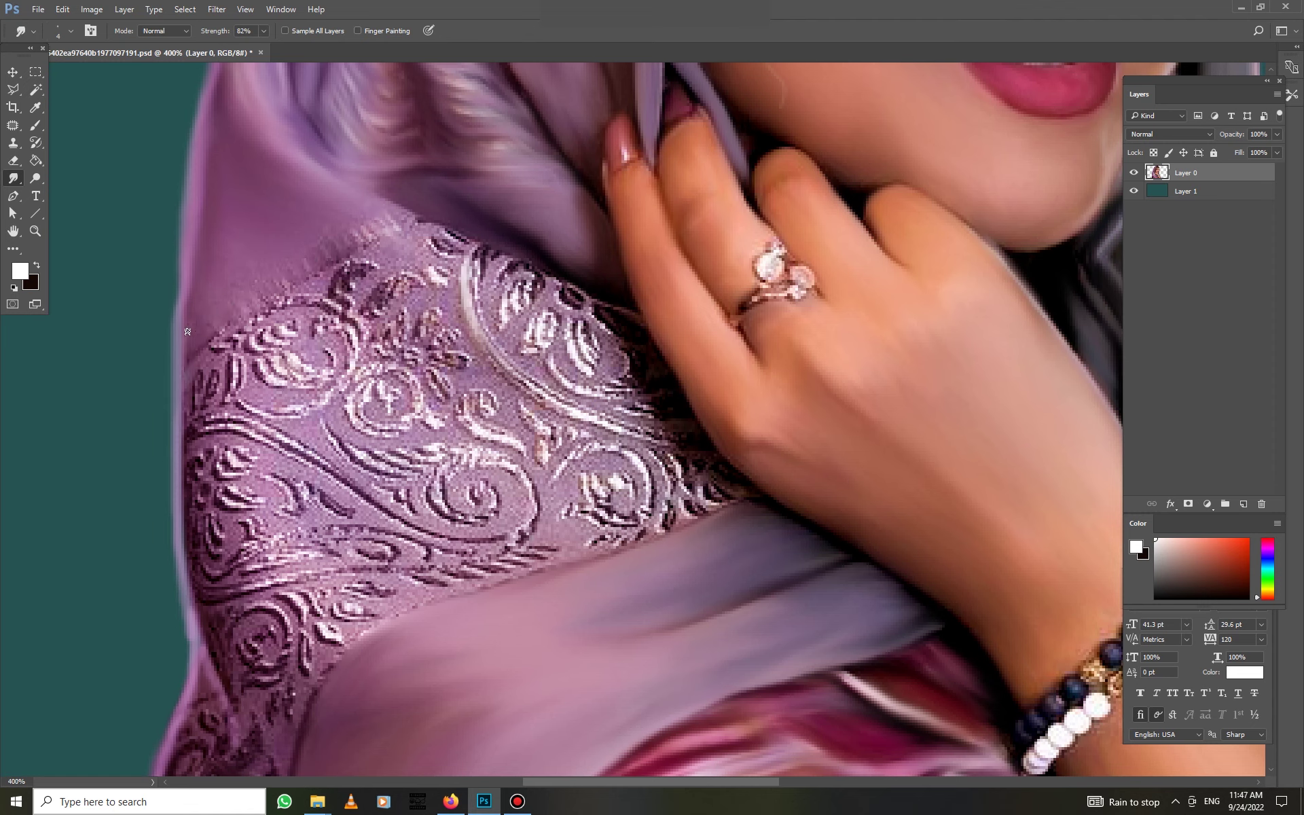
# Smudge the purple fabric edge and shoulder-panel swirls down toward the sash
pyautogui.moveTo(281, 294); pyautogui.dragTo(365, 235)
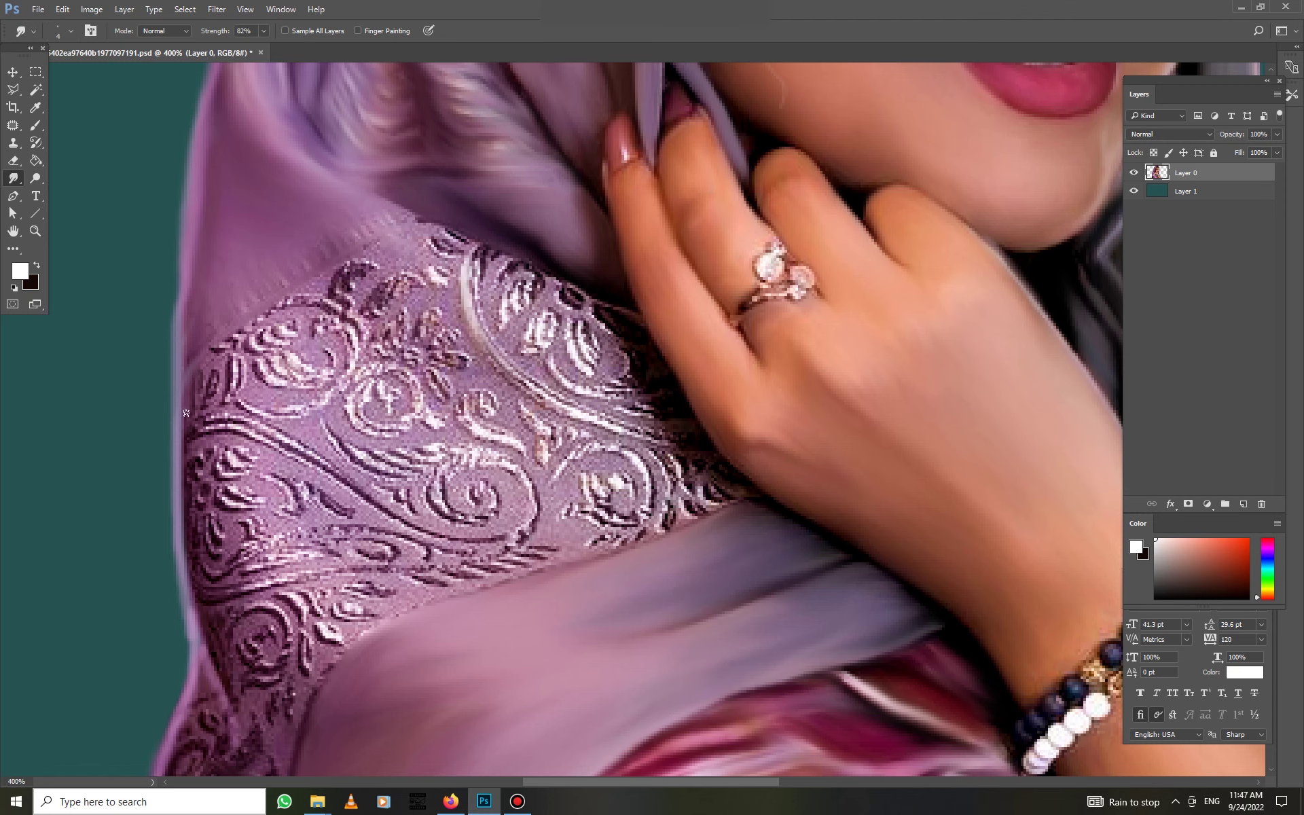
pyautogui.scroll(-2, 197, 365)
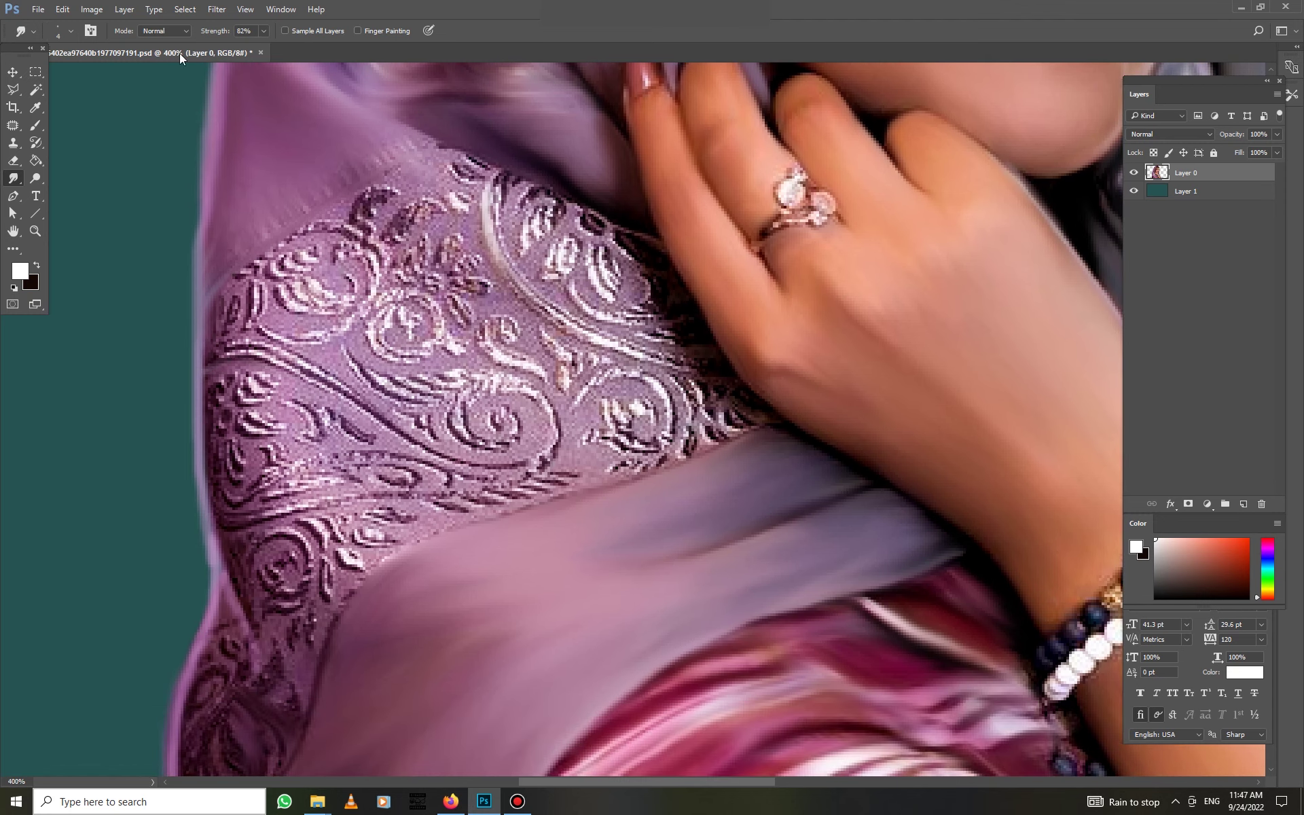
pyautogui.moveTo(208, 369); pyautogui.dragTo(284, 372)
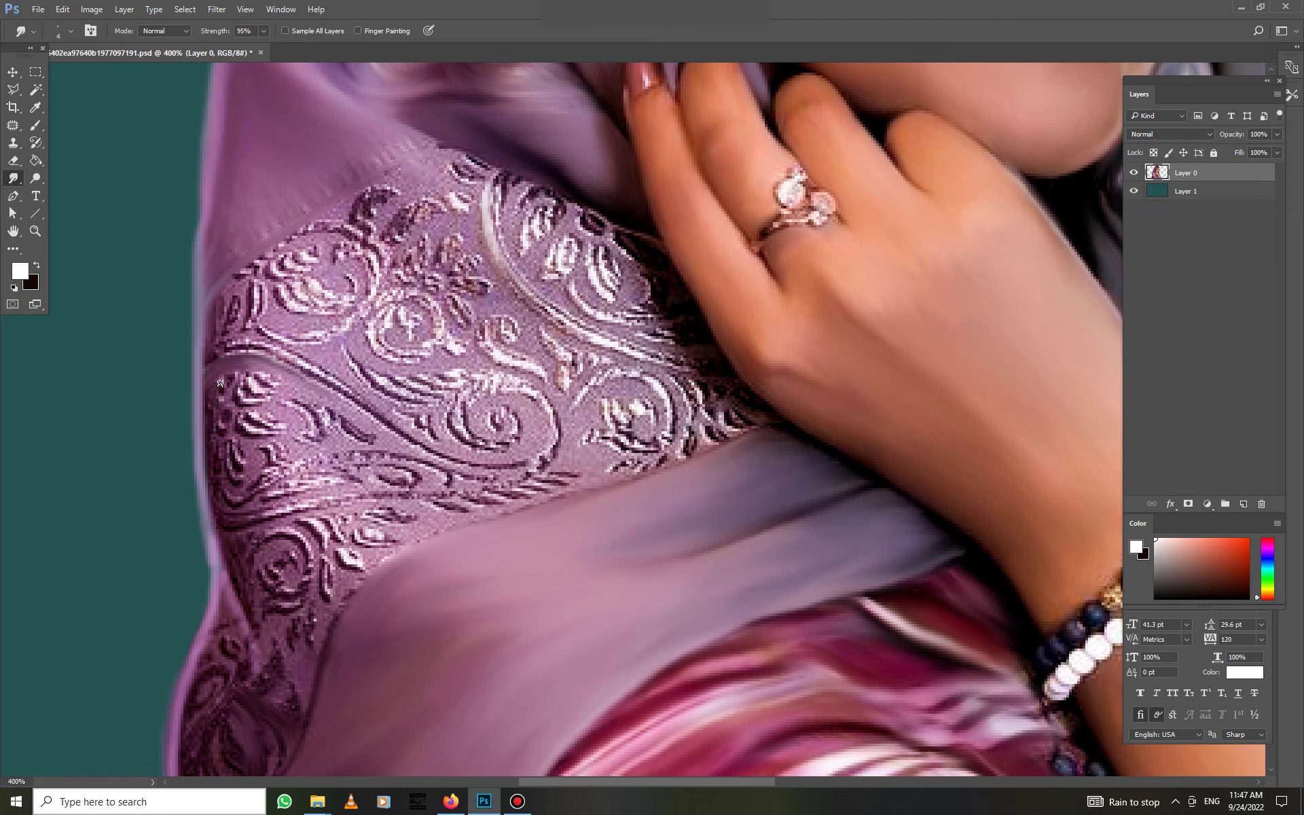
pyautogui.moveTo(233, 506)
pyautogui.mouseDown()
pyautogui.moveTo(305, 496)
pyautogui.moveTo(397, 509)
pyautogui.mouseUp()
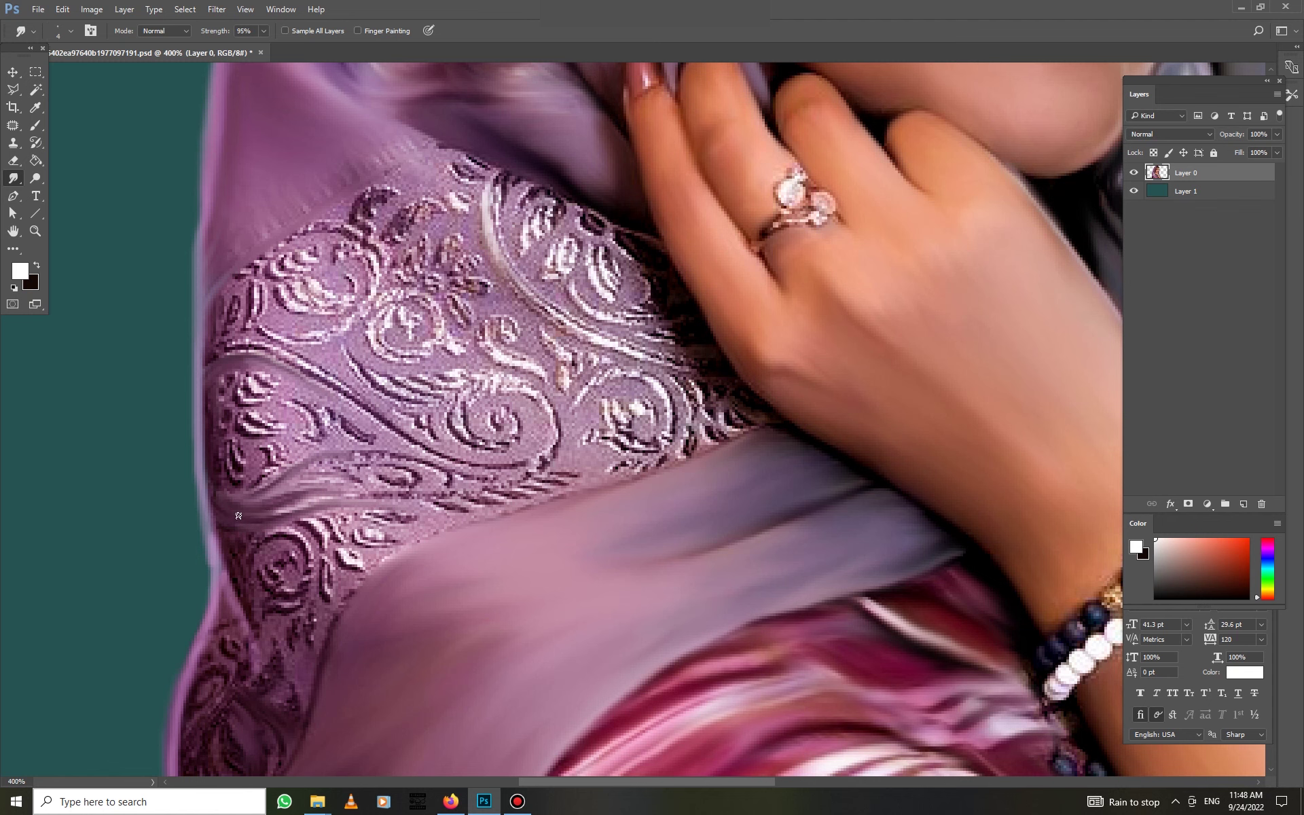
pyautogui.moveTo(256, 473); pyautogui.dragTo(274, 439)
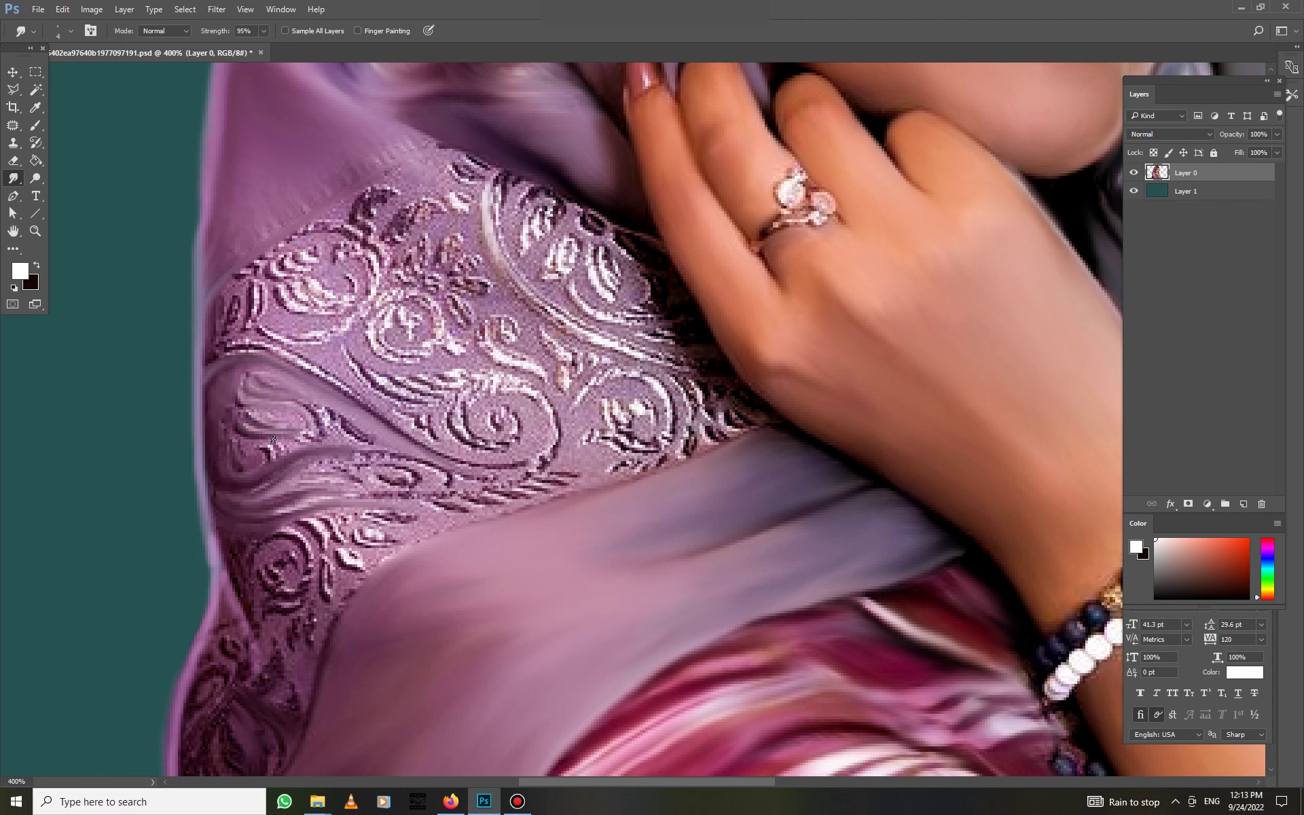
pyautogui.moveTo(341, 417); pyautogui.dragTo(417, 466)
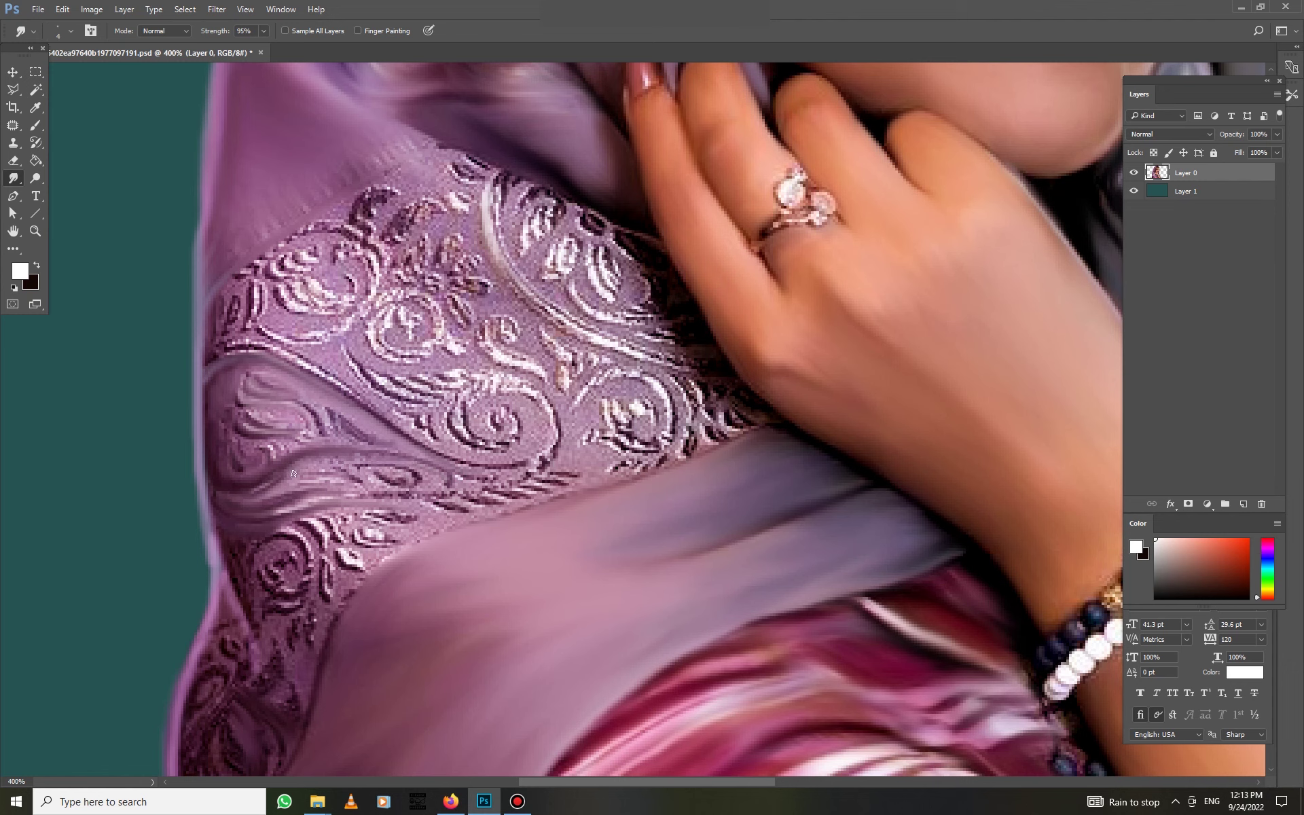
pyautogui.moveTo(430, 489); pyautogui.dragTo(540, 463)
pyautogui.moveTo(358, 533)
pyautogui.mouseDown()
pyautogui.moveTo(398, 546)
pyautogui.moveTo(377, 590)
pyautogui.mouseUp()
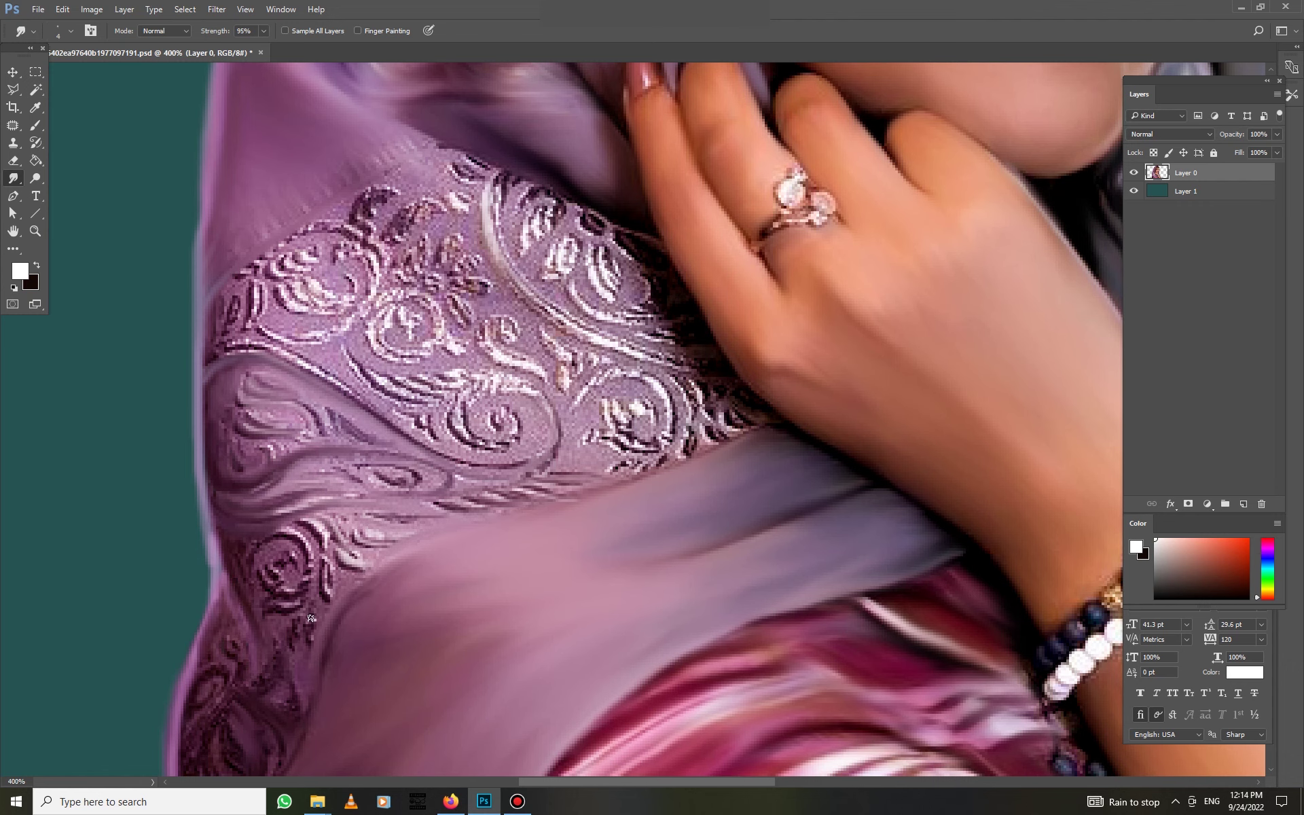
# Smear the scarf's left edge and streak the swirls around the rose motif upward
pyautogui.scroll(-3, 254, 609)
pyautogui.moveTo(236, 635); pyautogui.dragTo(294, 638)
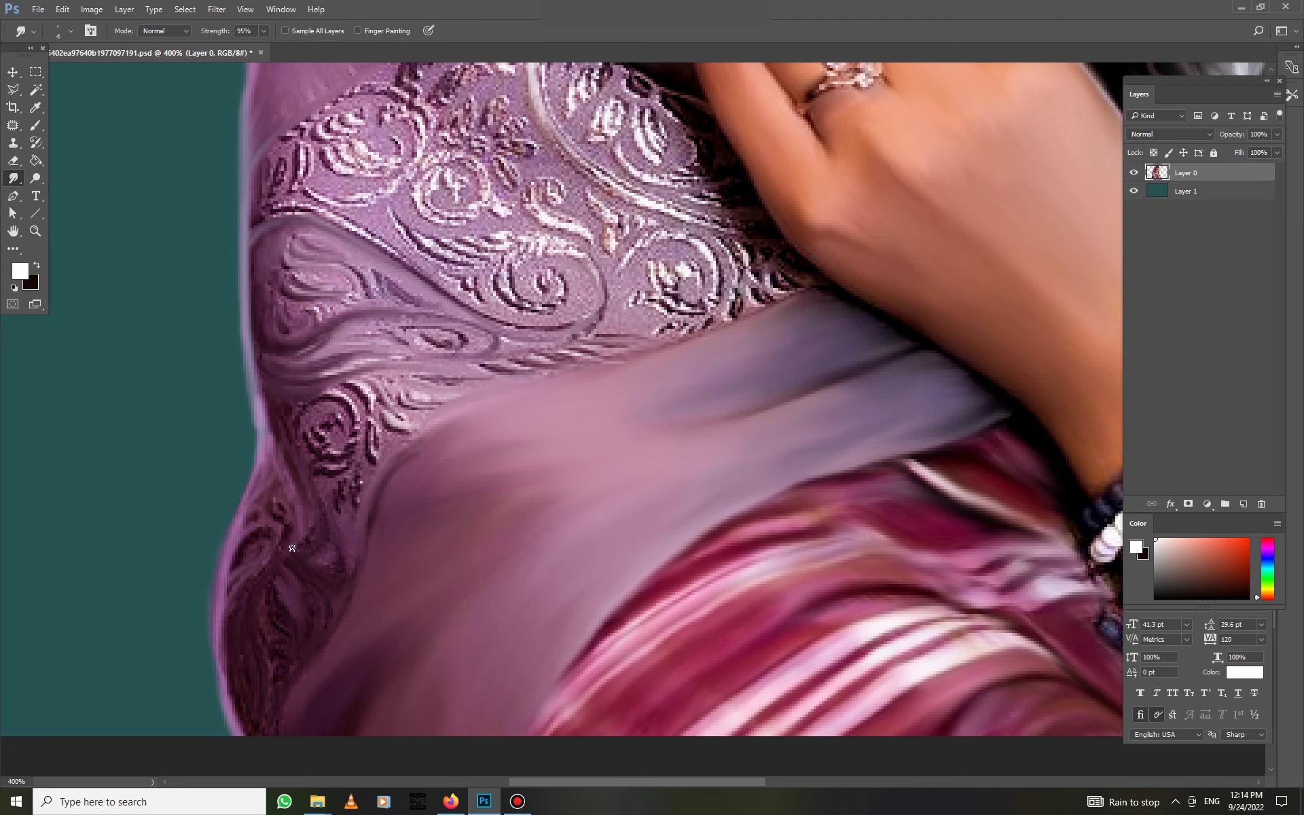
pyautogui.moveTo(350, 407); pyautogui.dragTo(321, 426)
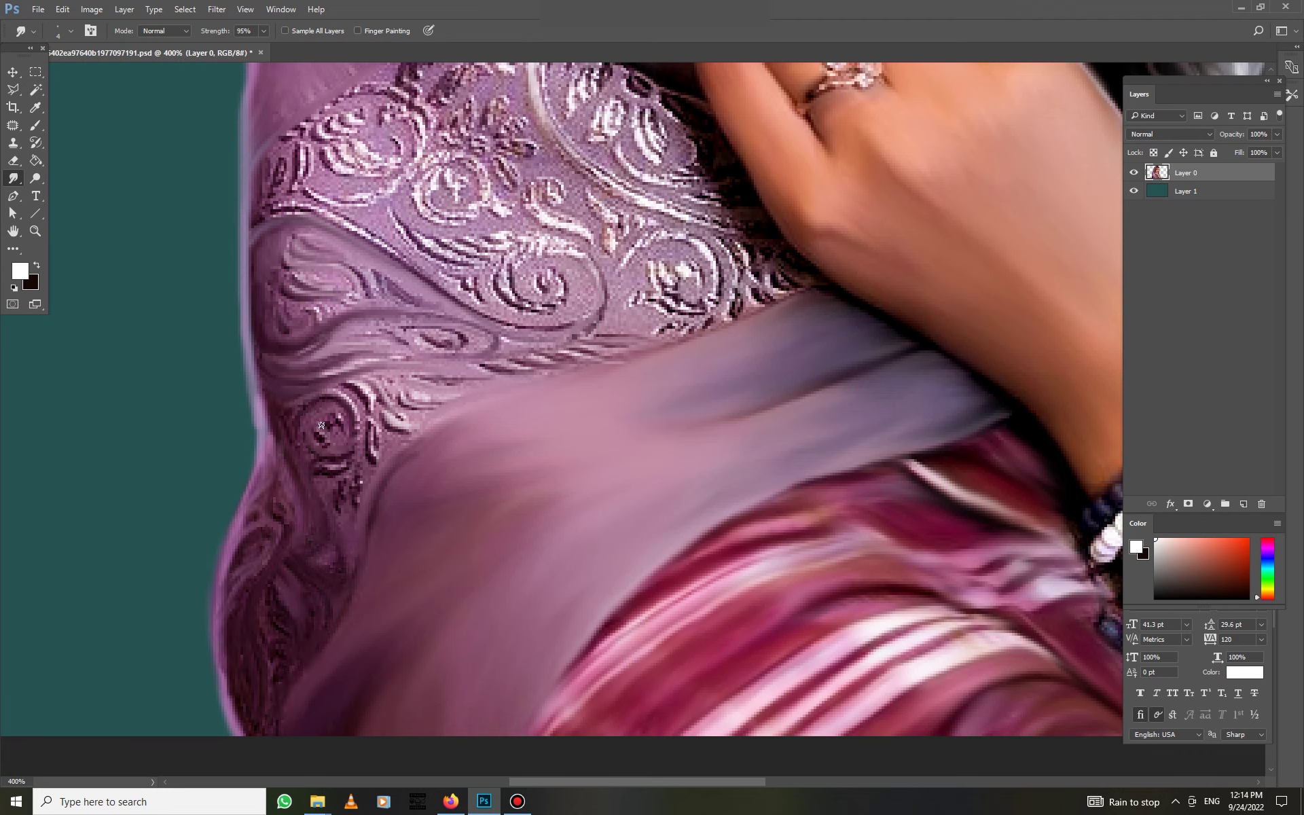
pyautogui.moveTo(360, 486); pyautogui.dragTo(341, 442)
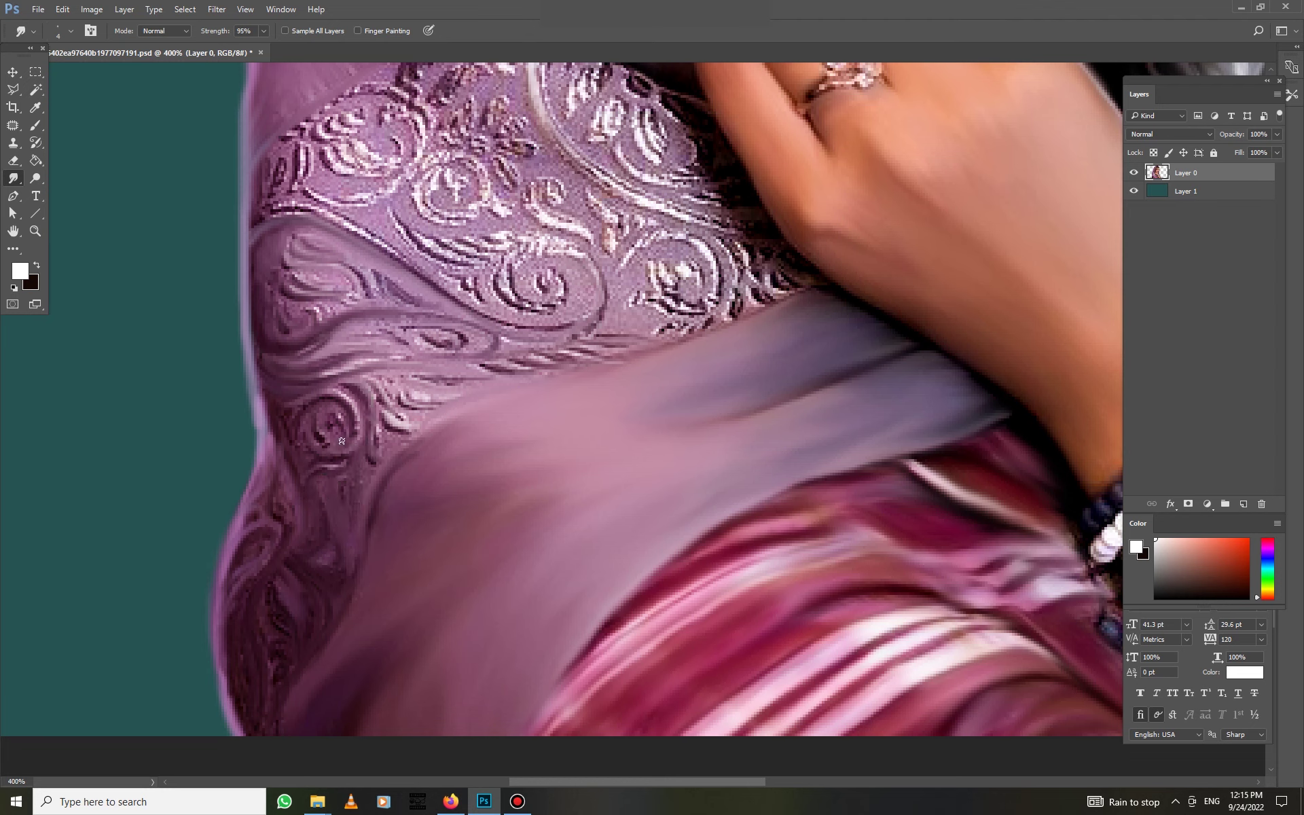
pyautogui.moveTo(424, 428)
pyautogui.mouseDown()
pyautogui.moveTo(367, 258)
pyautogui.moveTo(543, 299)
pyautogui.moveTo(380, 232)
pyautogui.moveTo(480, 253)
pyautogui.moveTo(540, 289)
pyautogui.moveTo(407, 206)
pyautogui.mouseUp()
pyautogui.scroll(3, 351, 448)
# Sweep painterly smudge strokes across the swirl pattern with 7, 4 and 6 px brushes
pyautogui.rightClick(658, 446)
pyautogui.press('Return')
pyautogui.moveTo(571, 408)
pyautogui.mouseDown()
pyautogui.moveTo(679, 352)
pyautogui.moveTo(556, 176)
pyautogui.moveTo(290, 198)
pyautogui.moveTo(435, 180)
pyautogui.mouseUp()
pyautogui.rightClick(469, 282)
pyautogui.press('Return')
pyautogui.moveTo(468, 288)
pyautogui.mouseDown()
pyautogui.moveTo(545, 331)
pyautogui.moveTo(720, 390)
pyautogui.mouseUp()
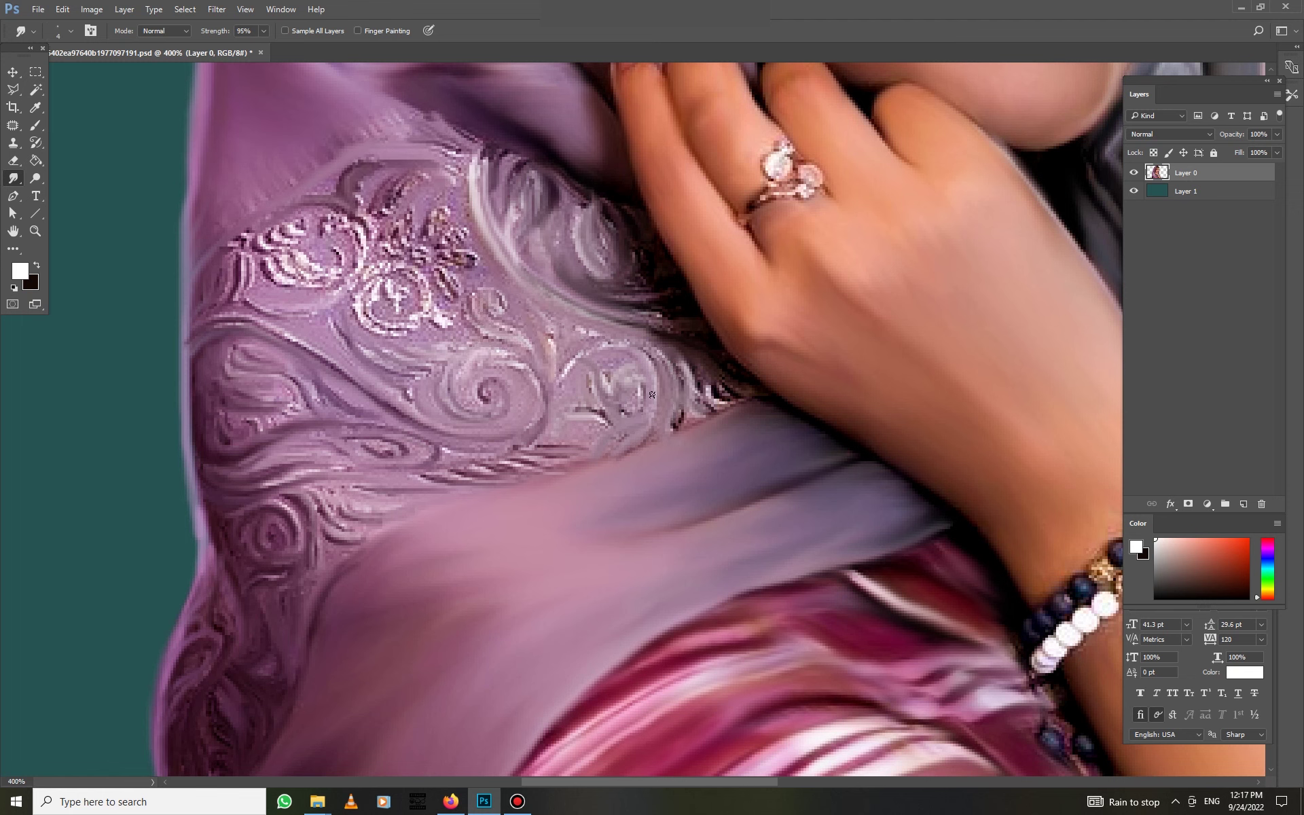
pyautogui.rightClick(547, 582)
pyautogui.moveTo(616, 616); pyautogui.dragTo(614, 617)
pyautogui.press('Return')
pyautogui.moveTo(577, 459)
pyautogui.mouseDown()
pyautogui.moveTo(407, 445)
pyautogui.moveTo(353, 289)
pyautogui.moveTo(442, 204)
pyautogui.moveTo(396, 201)
pyautogui.moveTo(303, 310)
pyautogui.moveTo(435, 286)
pyautogui.moveTo(489, 217)
pyautogui.moveTo(408, 203)
pyautogui.mouseUp()
pyautogui.moveTo(462, 374)
pyautogui.mouseDown()
pyautogui.moveTo(510, 422)
pyautogui.moveTo(394, 286)
pyautogui.moveTo(516, 326)
pyautogui.moveTo(598, 408)
pyautogui.moveTo(446, 246)
pyautogui.mouseUp()
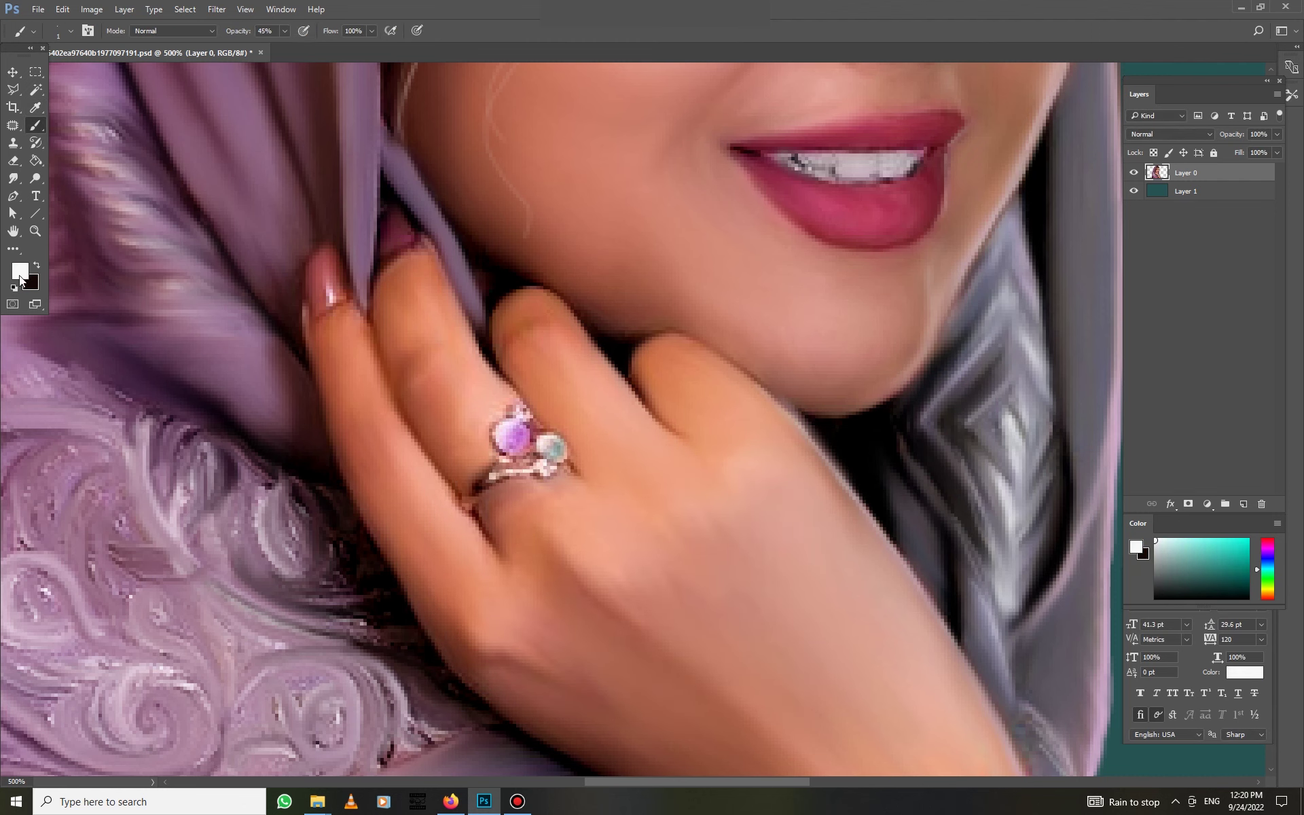
# Return to smudging with the R shortcut after colouring the ring
pyautogui.press('r')
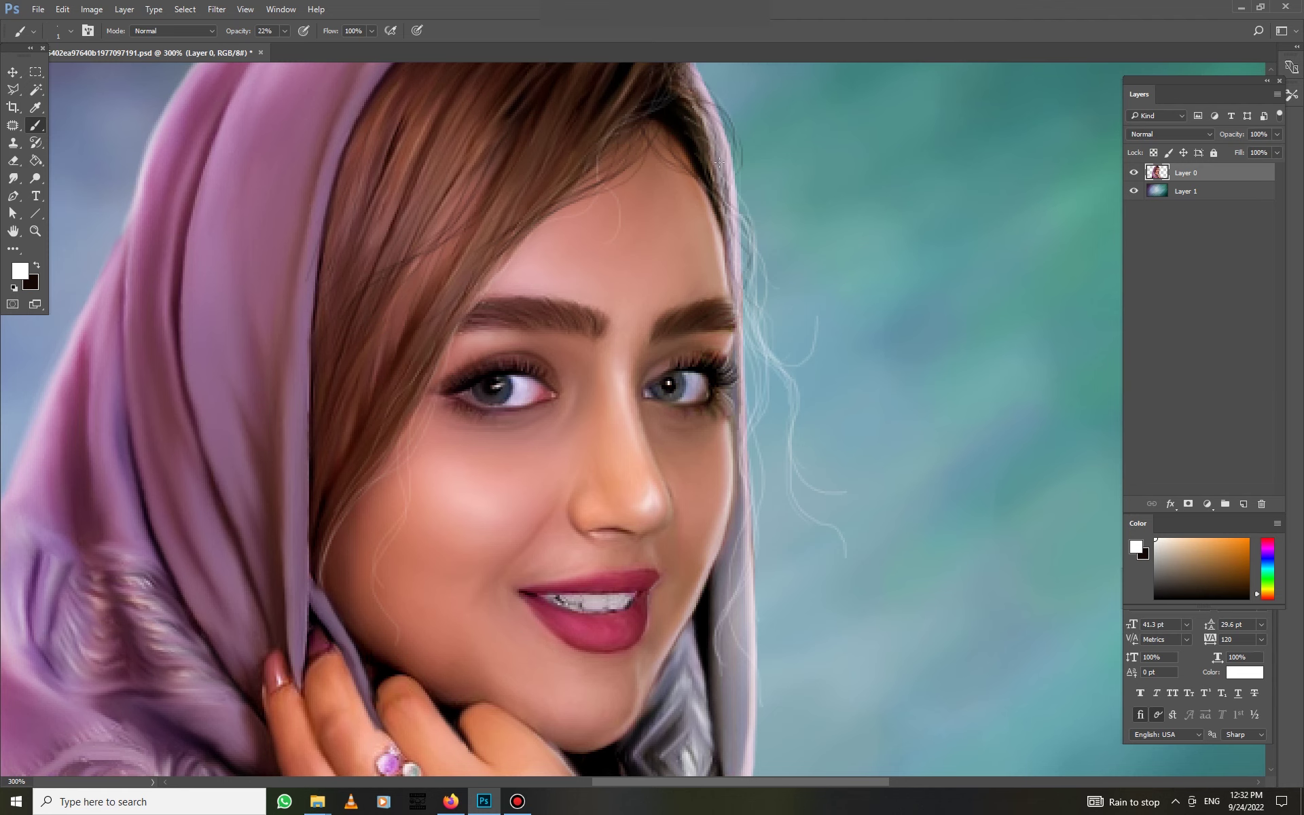
pyautogui.scroll(-1, 625, 122)
pyautogui.press('x')
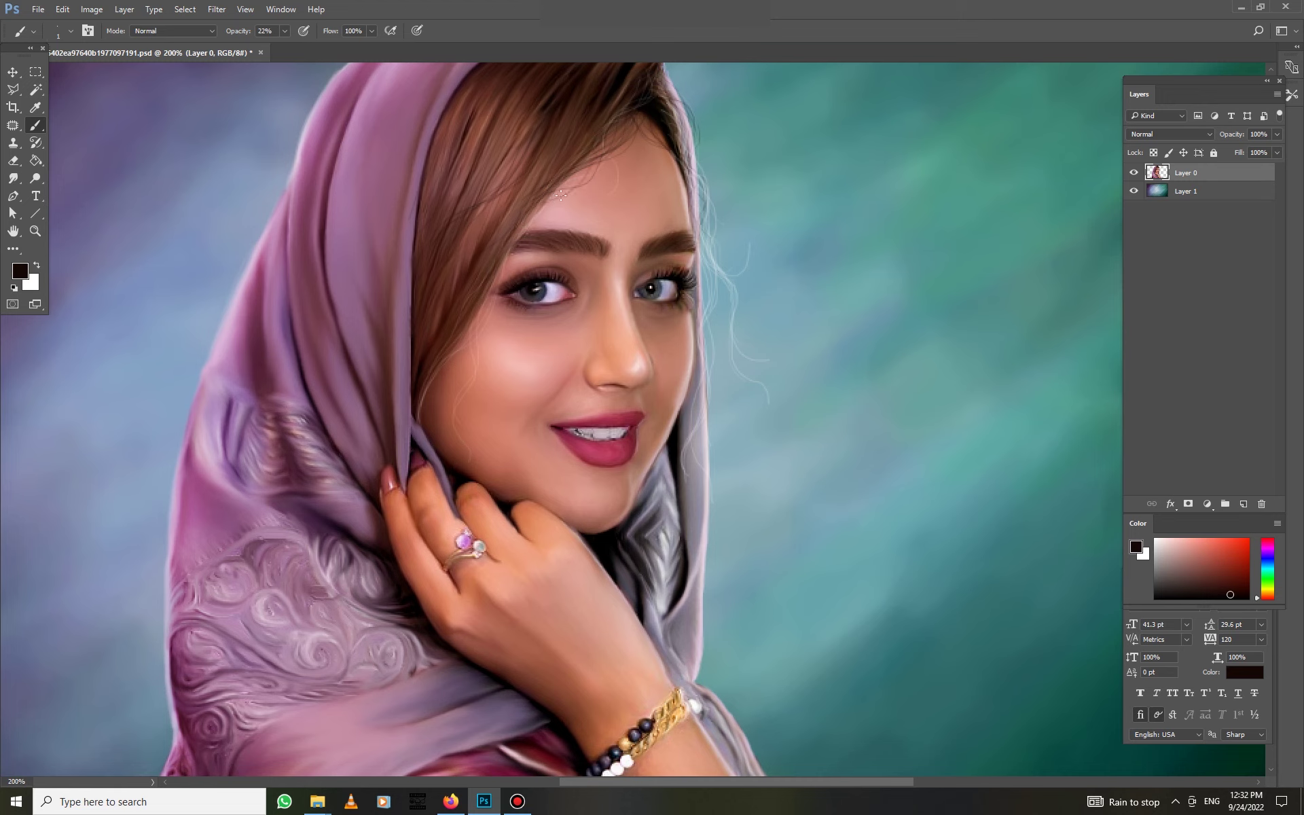